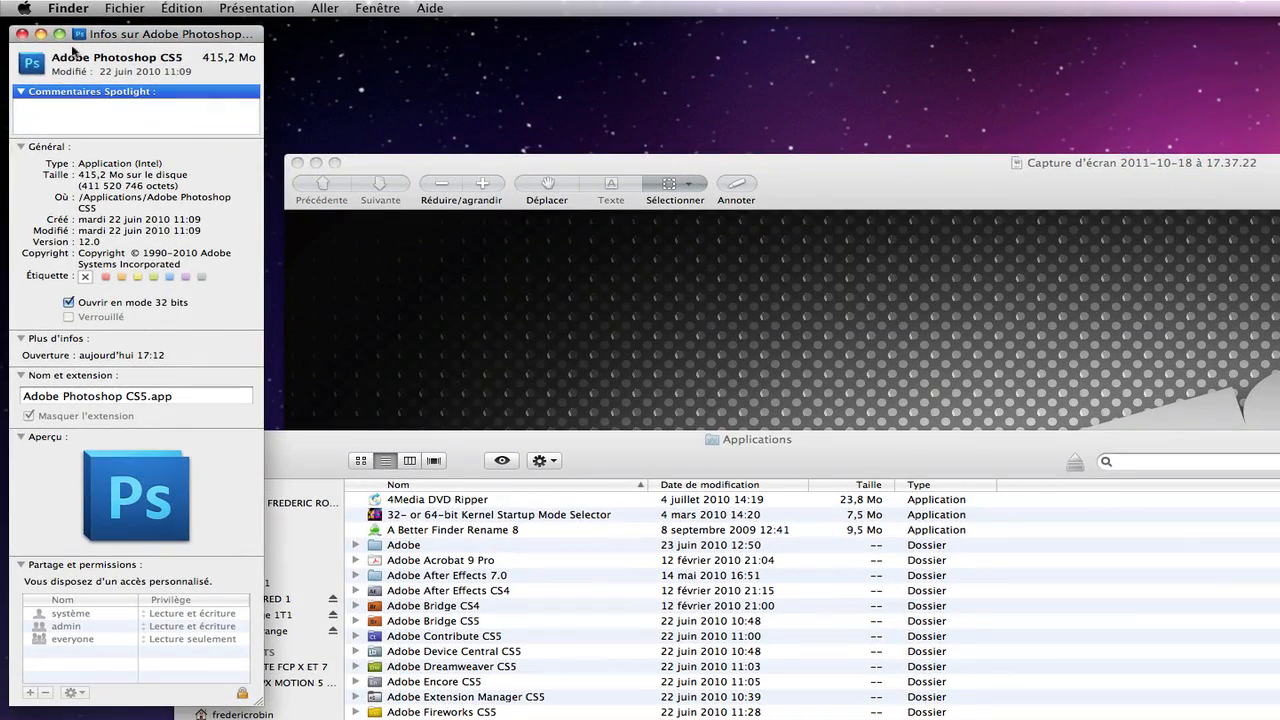
Step: Close the Photoshop info window and the Applications folder window, and switch to Adobe Photoshop CS5
left_click(26, 36)
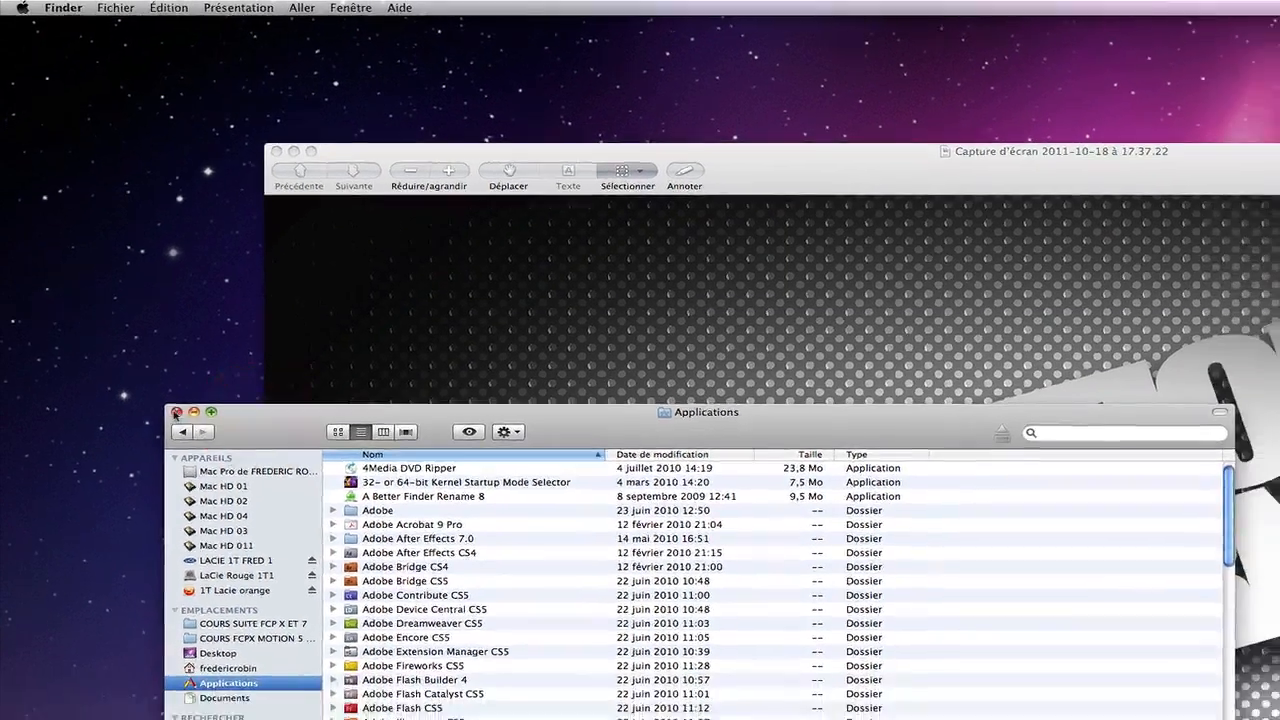
left_click(175, 413)
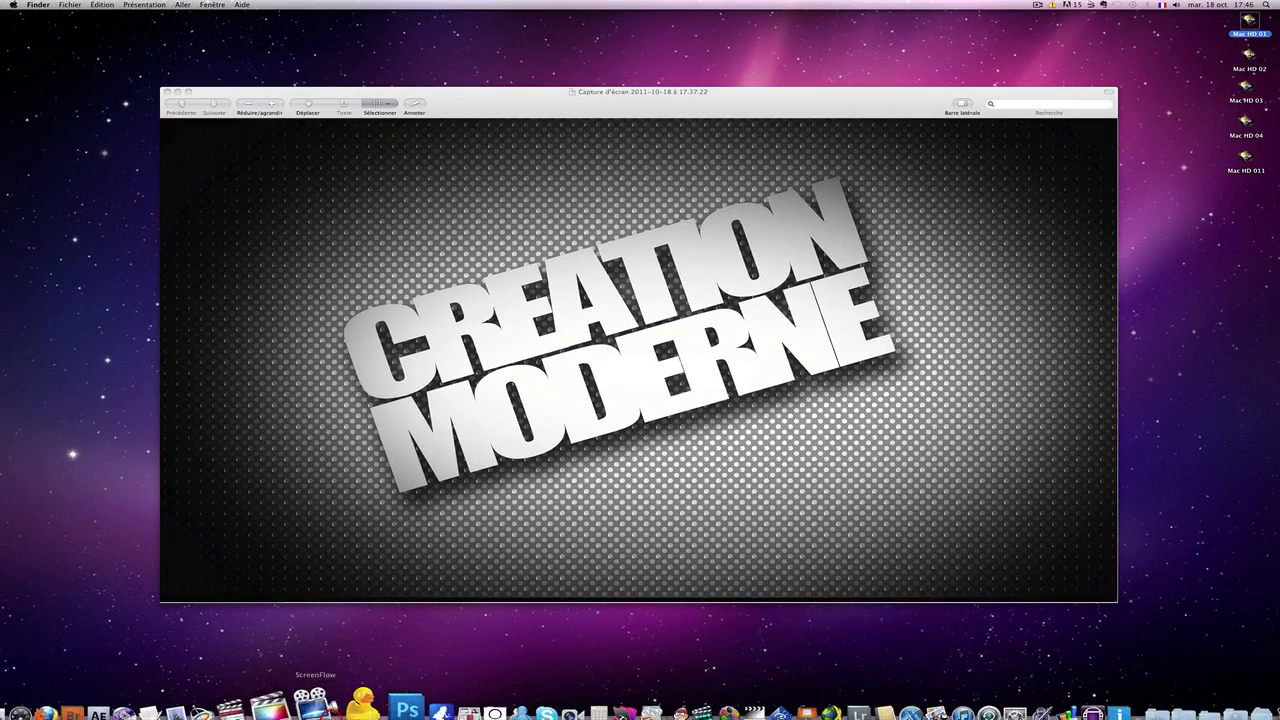
left_click(406, 706)
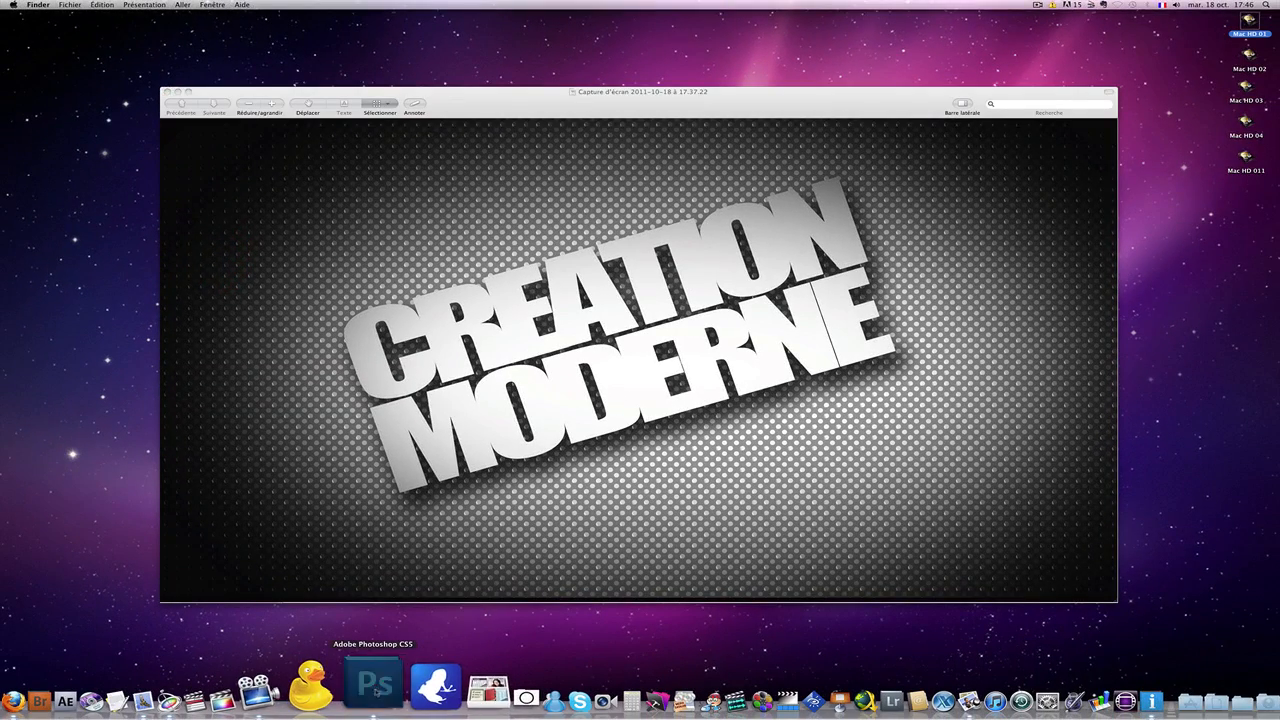
Step: Create a new 24 × 24 pixel document at 72 pixels/inch, 8-bit RGB, with a transparent background
left_click(85, 5)
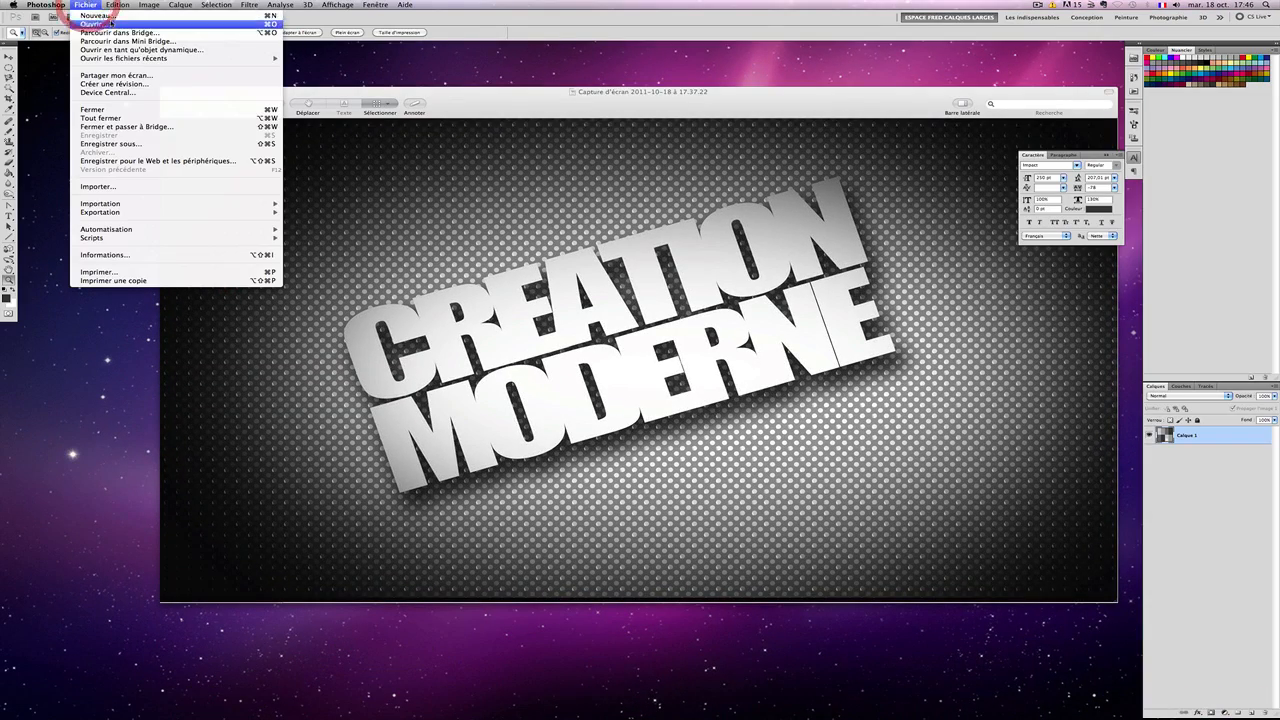
left_click(90, 20)
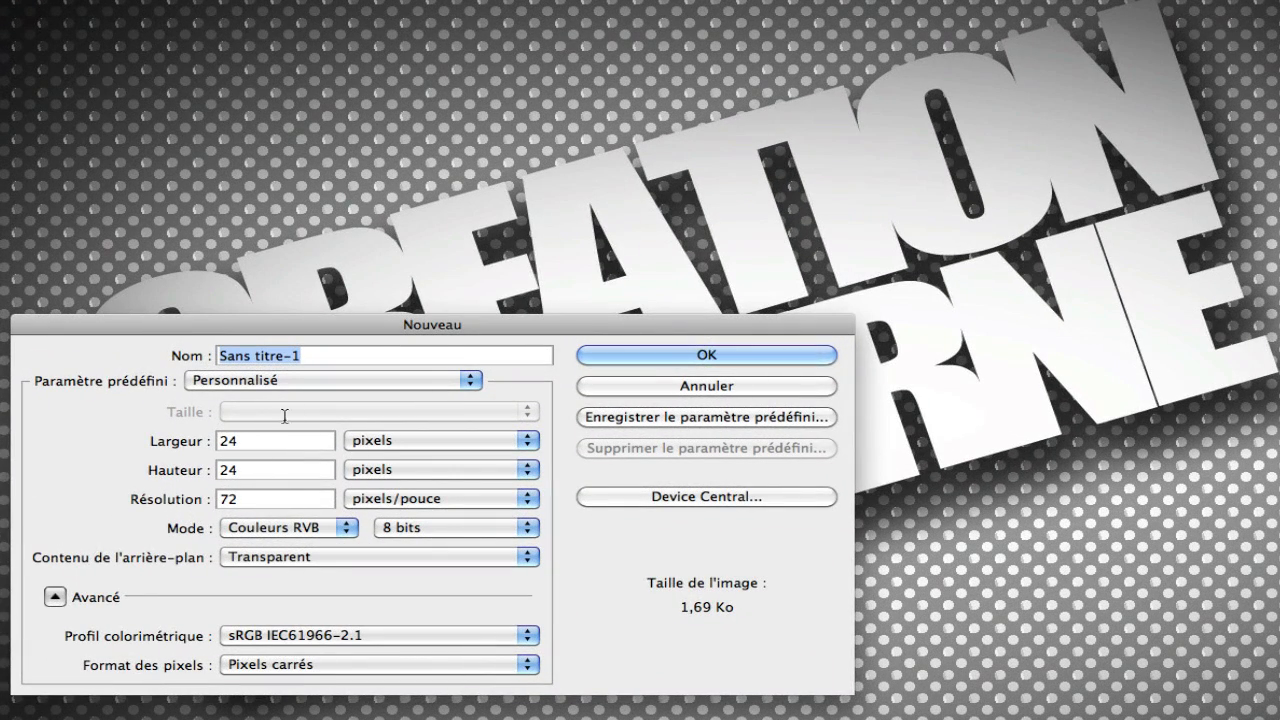
left_click(688, 357)
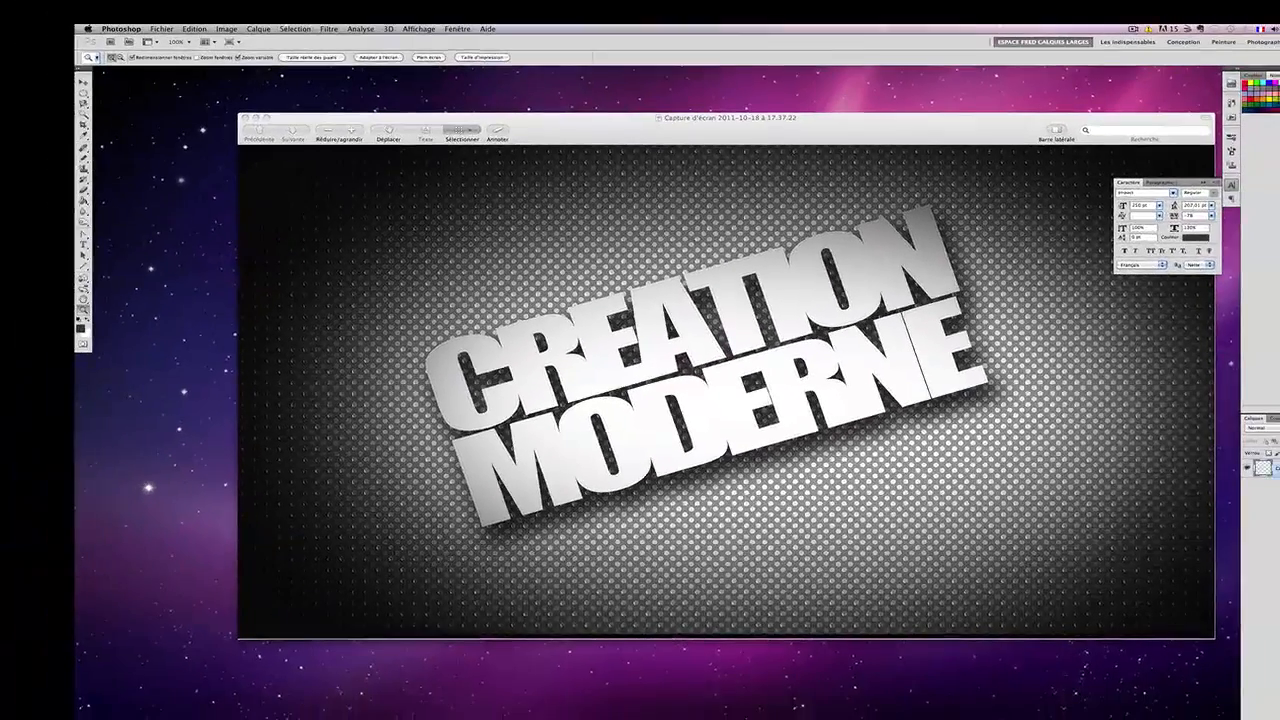
left_click_drag(0, 190, 490, 204)
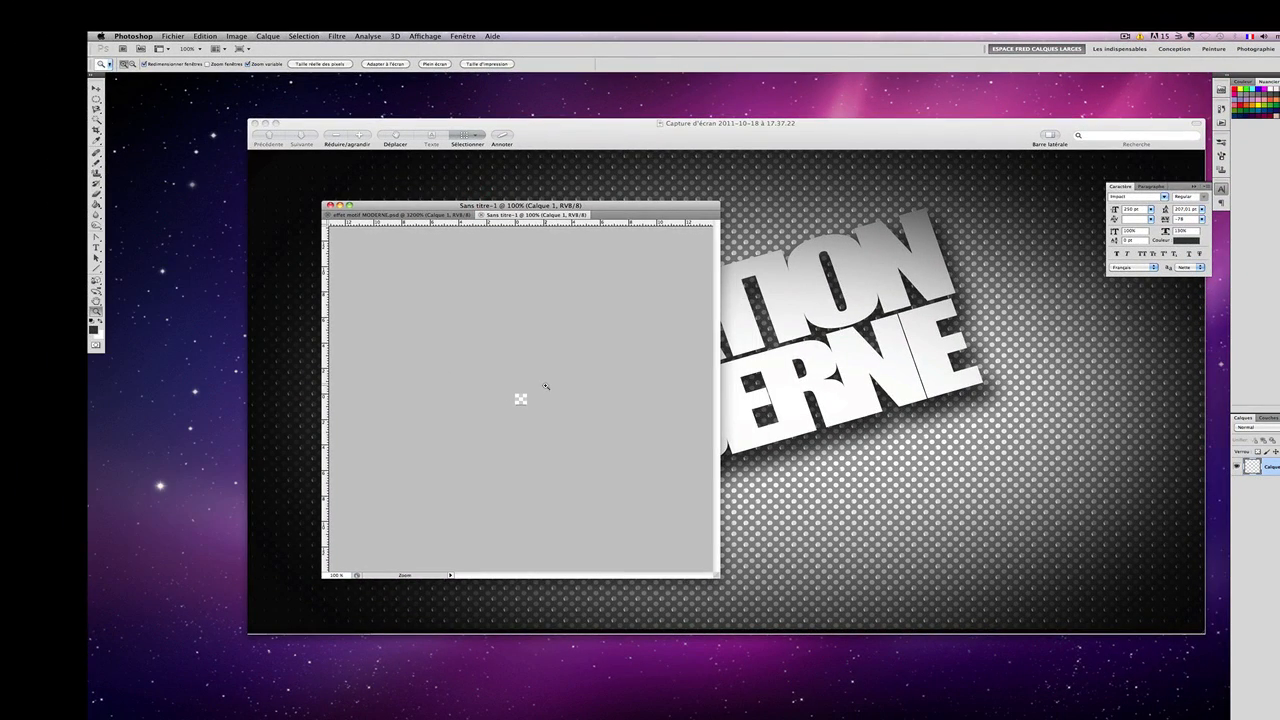
Step: Zoom in on the new document to 3200% so single pixels can be painted
key("z")
left_click(520, 399)
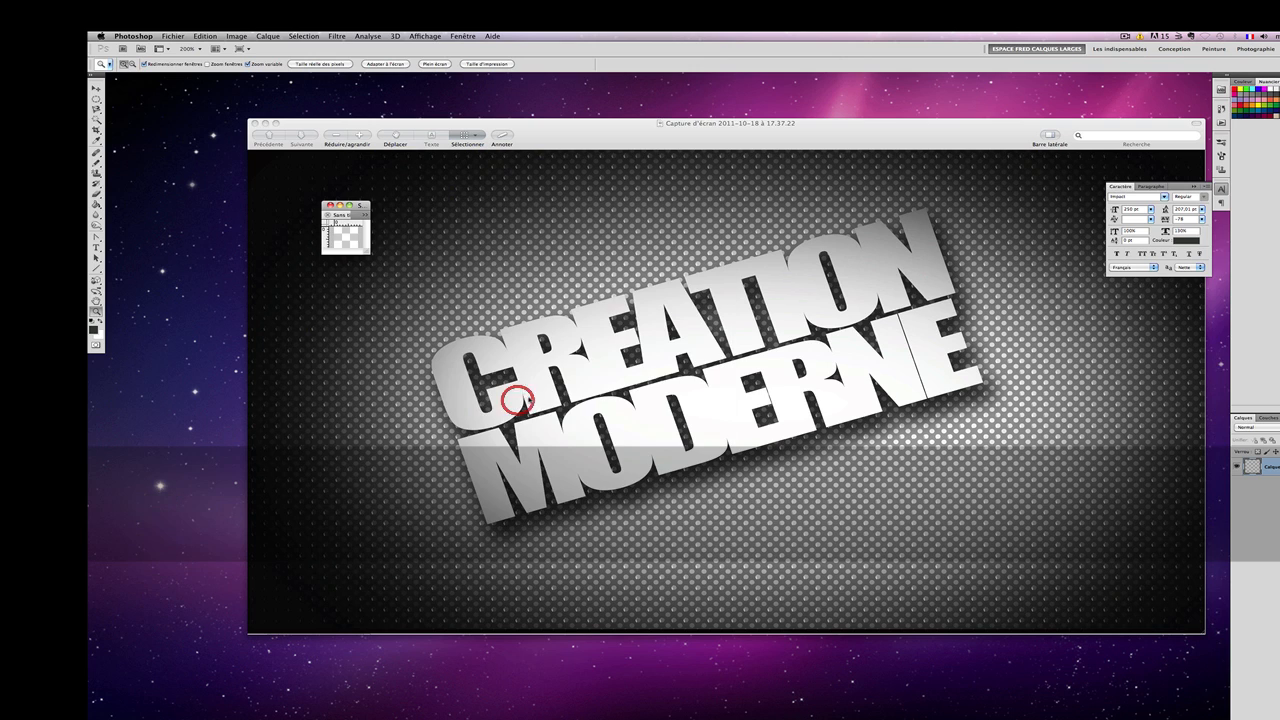
left_click(343, 238)
left_click(346, 240)
left_click(351, 244)
left_click(356, 250)
left_click(361, 255)
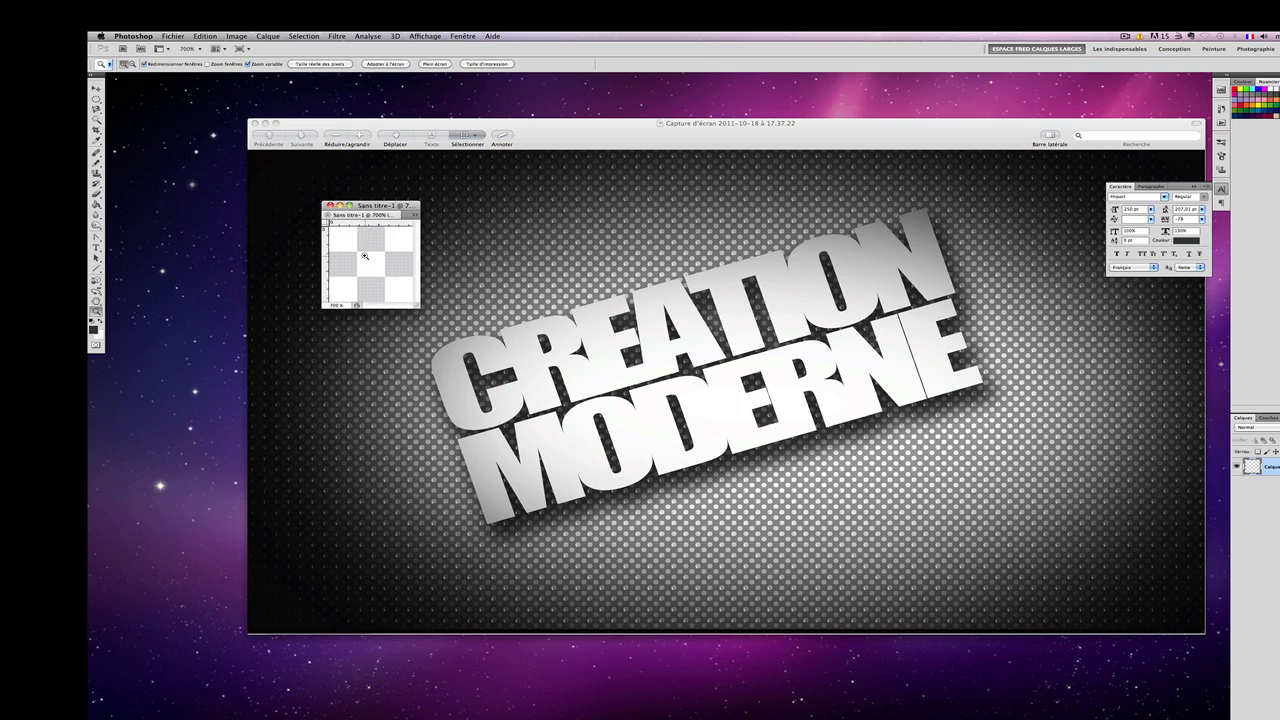
left_click(370, 259)
left_click(386, 263)
left_click(410, 272)
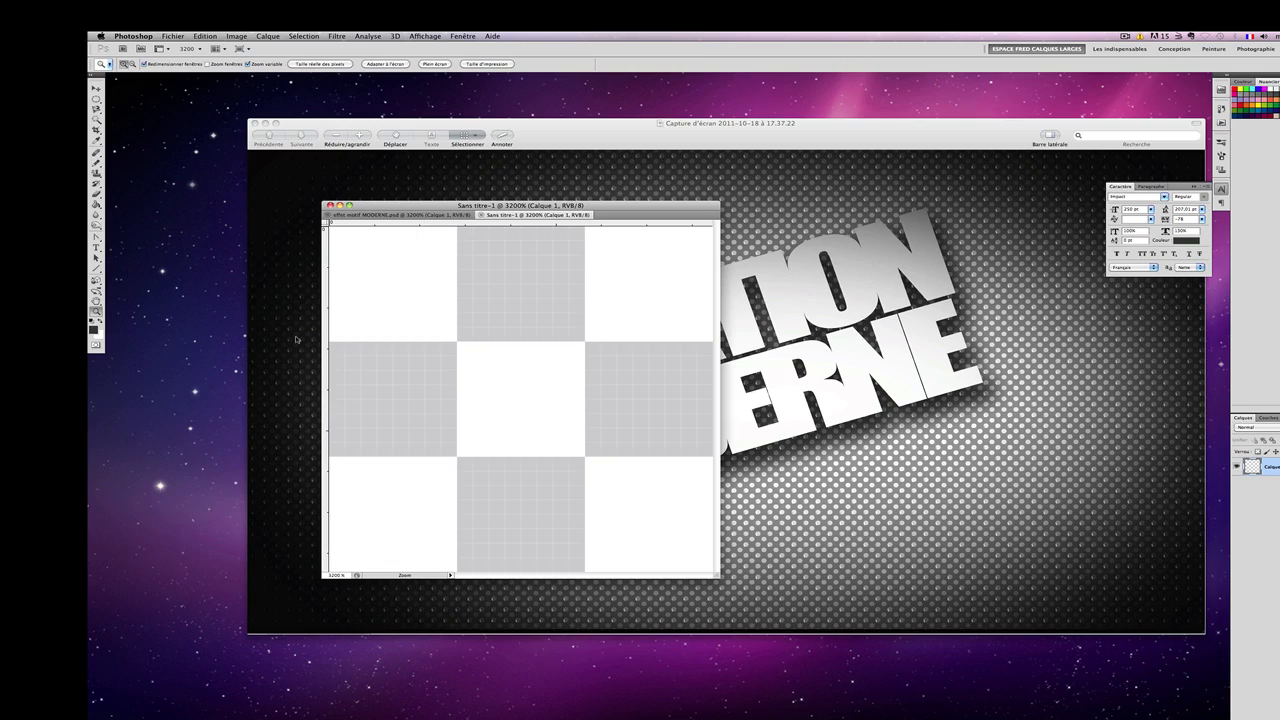
Step: Set the foreground colour to #cccccc and paint a 6-pixel-wide block in the canvas's upper-left corner with the Pencil tool
left_click_drag(97, 162, 151, 168)
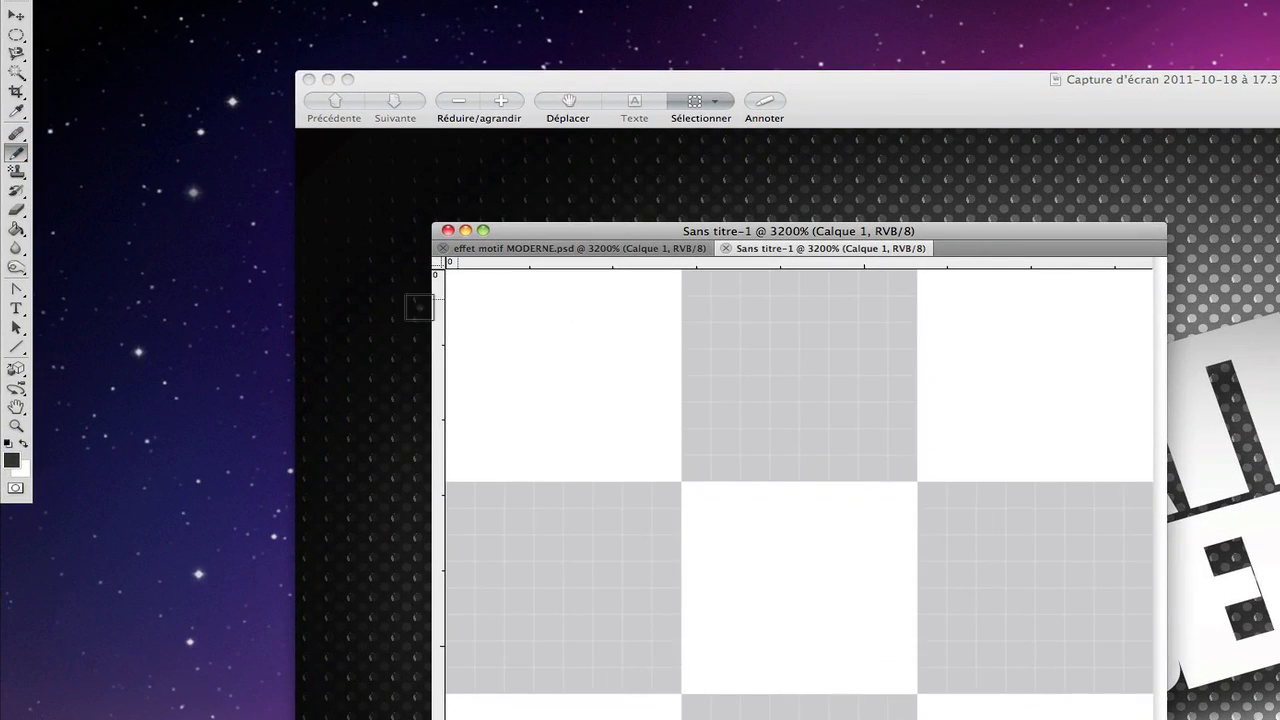
left_click(12, 460)
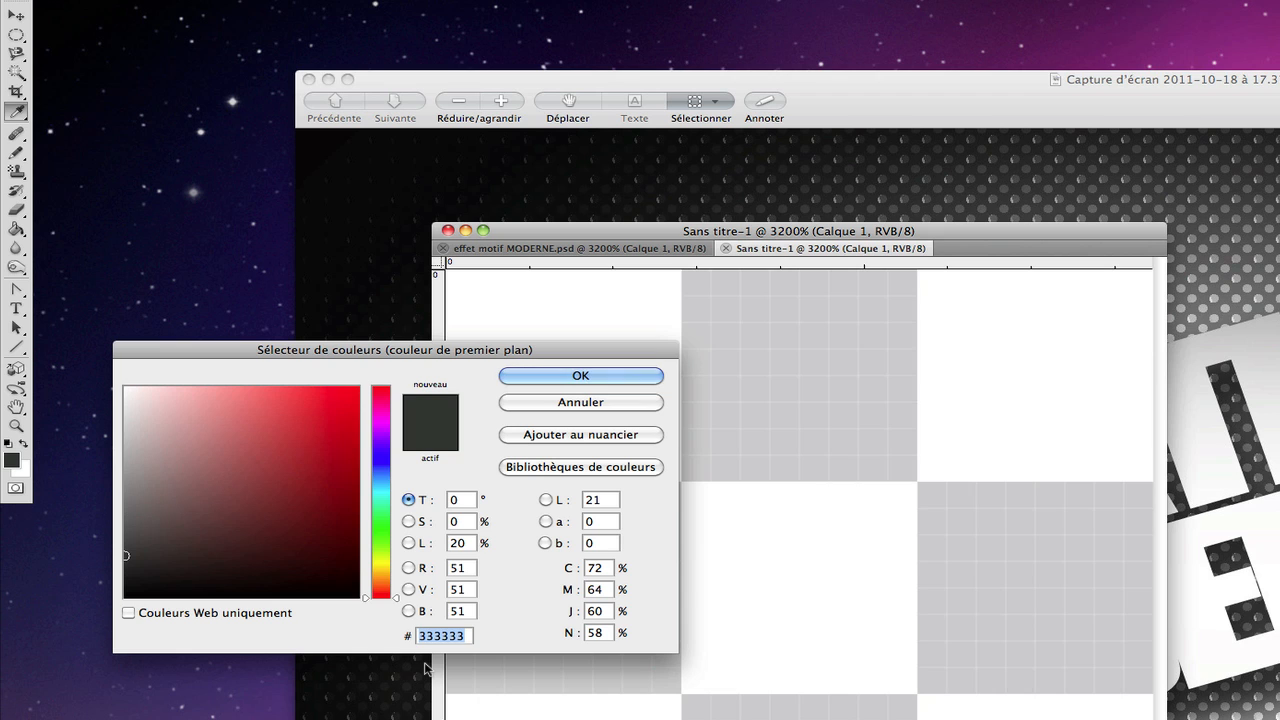
type("cccccc")
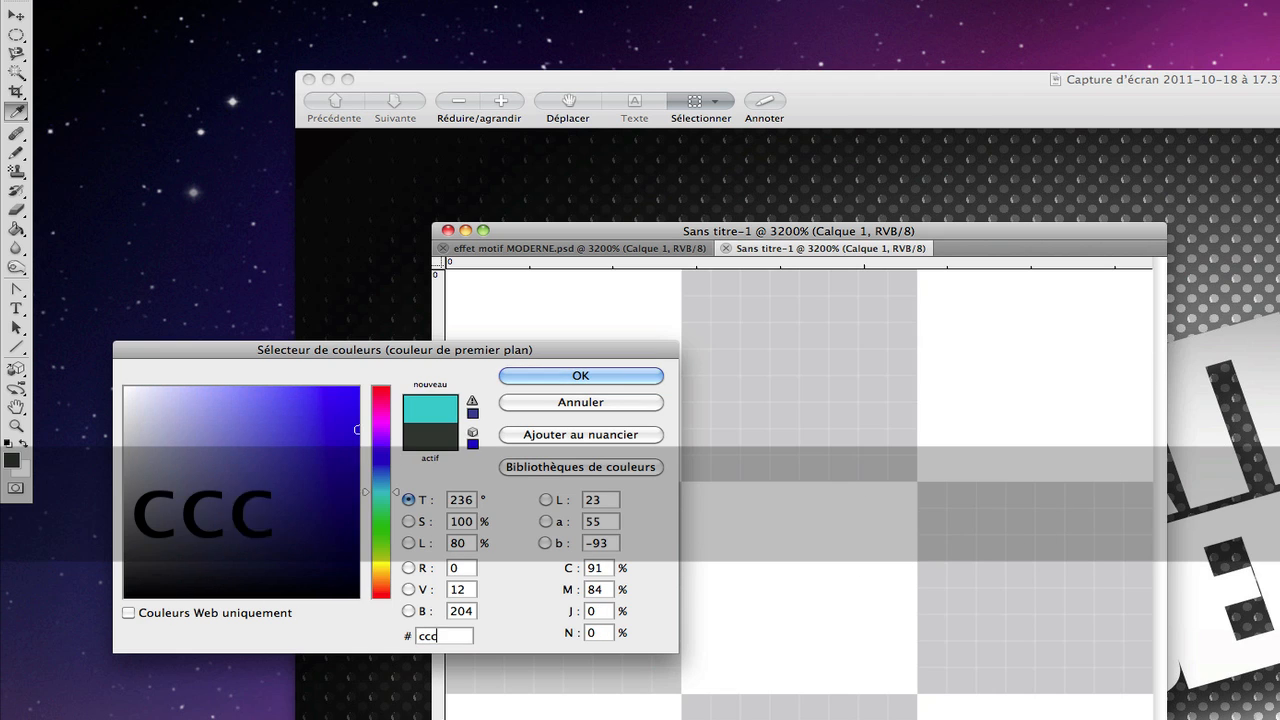
left_click(610, 377)
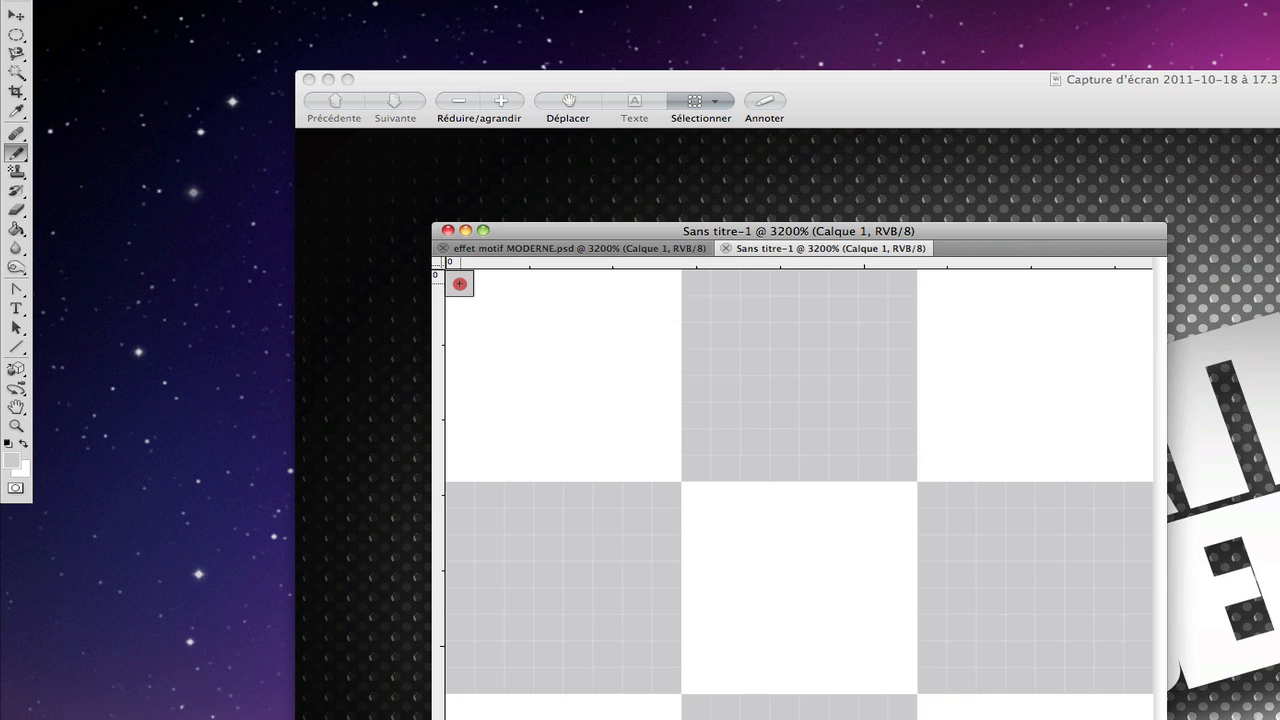
left_click(459, 283)
left_click(567, 281)
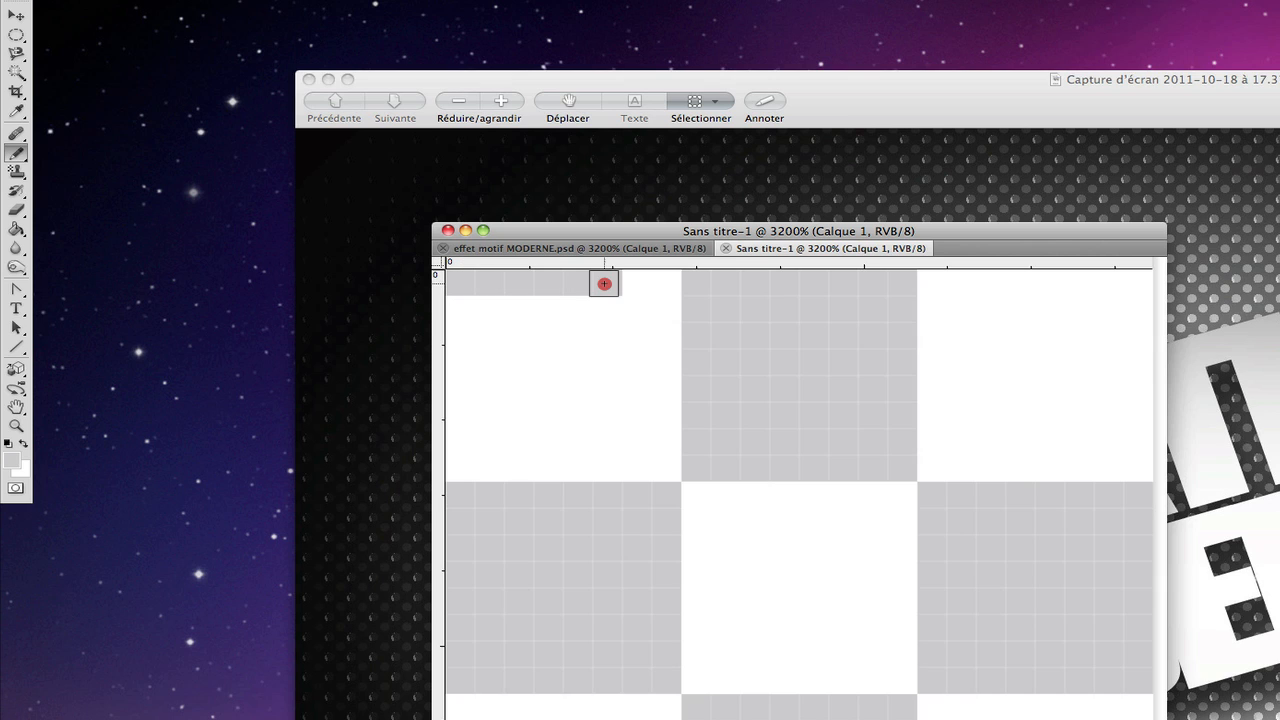
left_click_drag(610, 322, 610, 455)
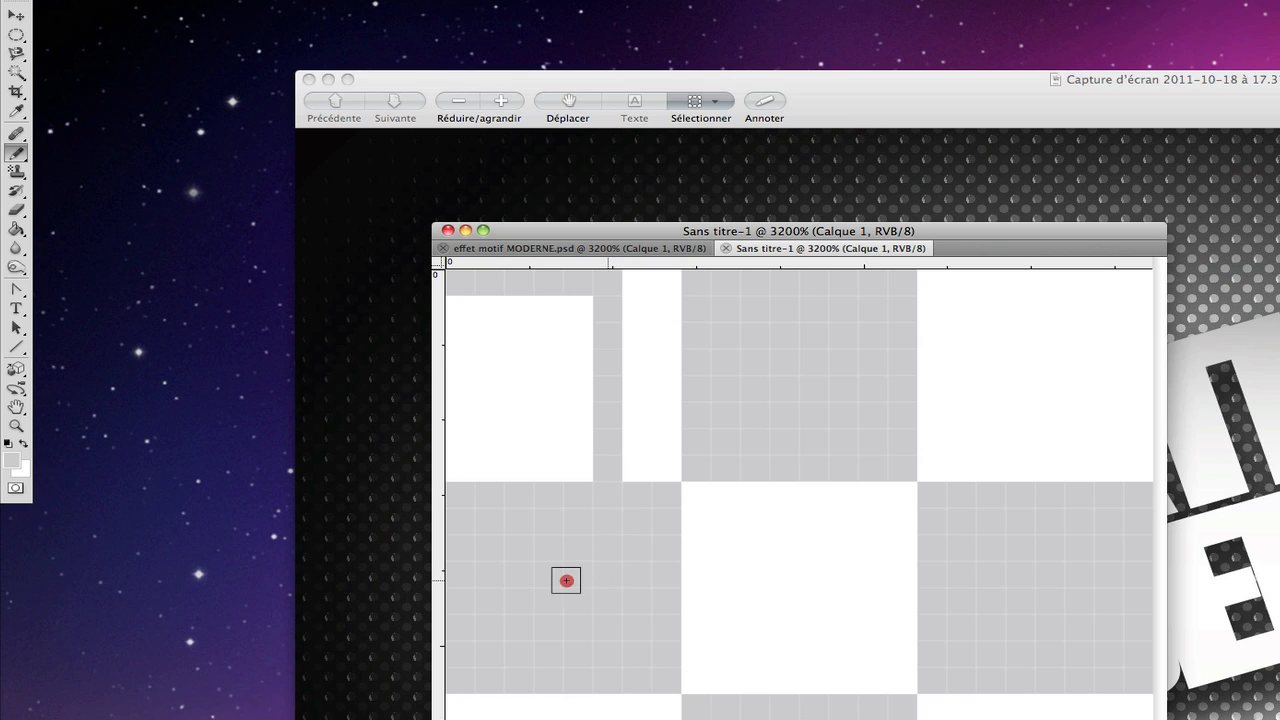
mouse_move(454, 576)
left_mouse_down()
mouse_move(440, 272)
mouse_move(454, 363)
mouse_move(525, 376)
mouse_move(542, 357)
mouse_move(566, 367)
mouse_move(511, 382)
mouse_move(492, 437)
mouse_move(515, 480)
left_mouse_up()
left_click(585, 453)
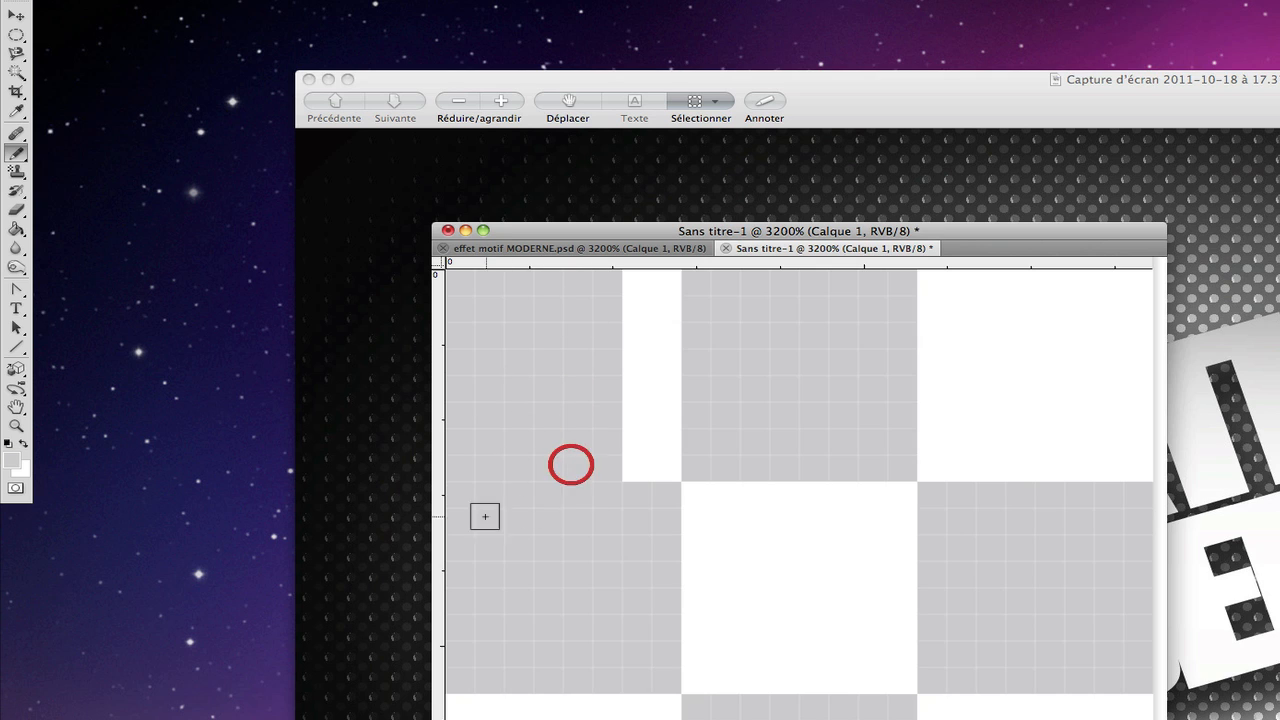
Step: Set the foreground colour to #999999 and pencil in a 6 × 12 pixel block beside the light grey one
left_click(10, 463)
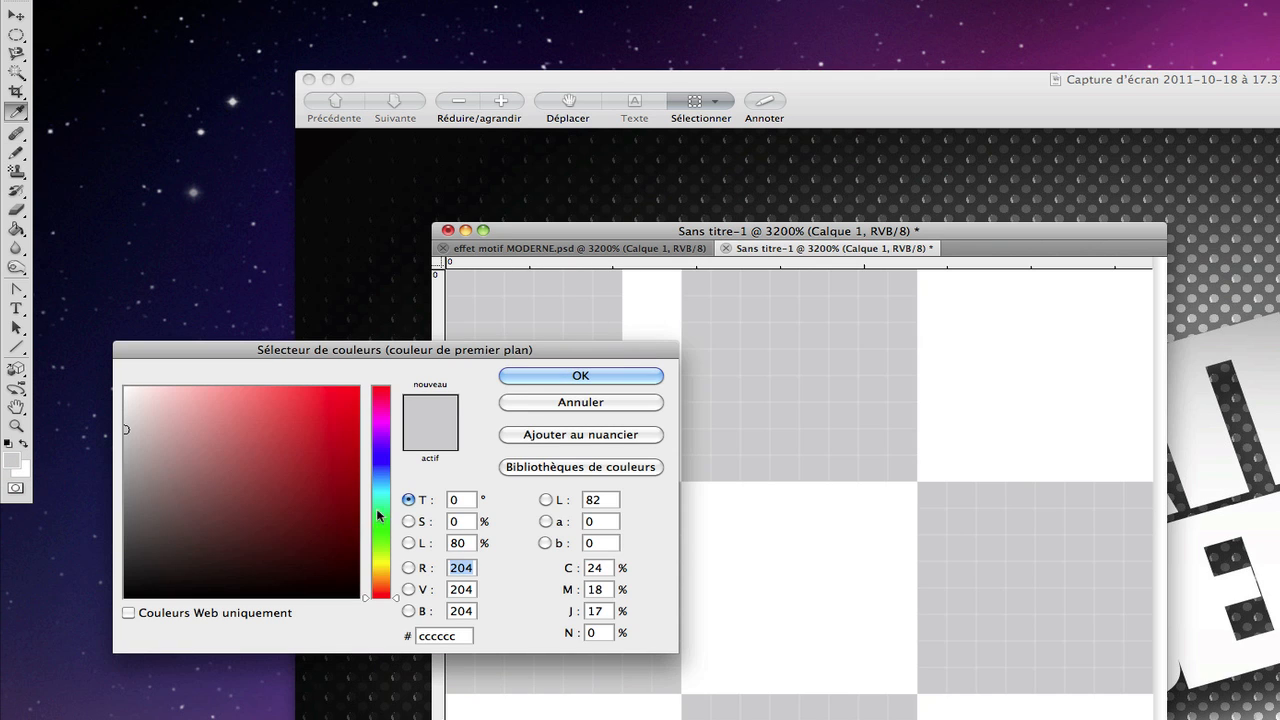
left_click(457, 637)
double_click(457, 637)
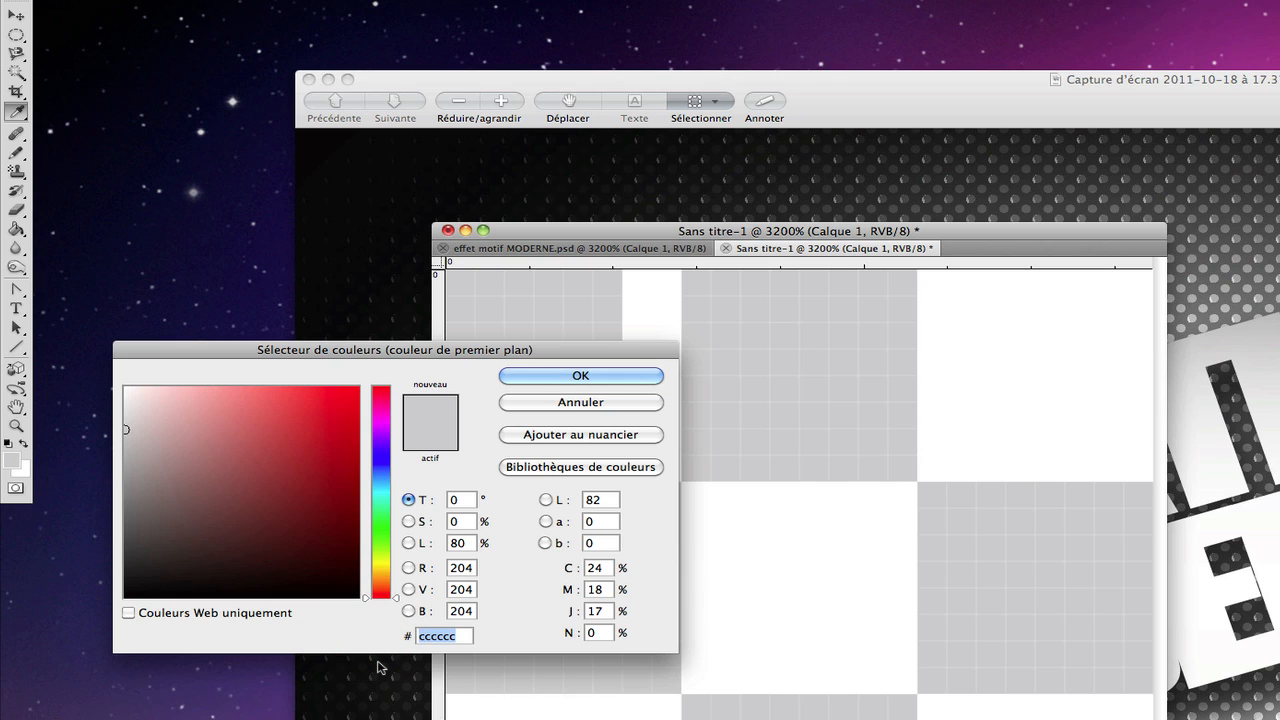
type("999999")
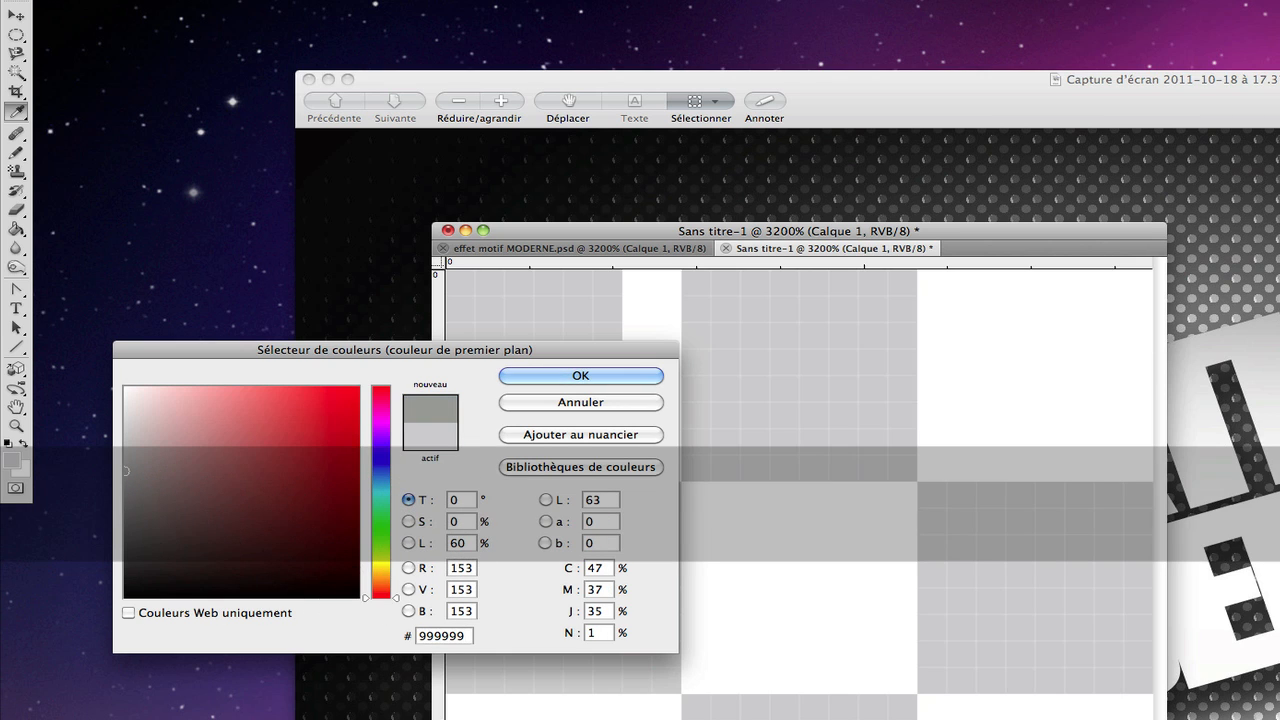
left_click(556, 376)
left_click(633, 284)
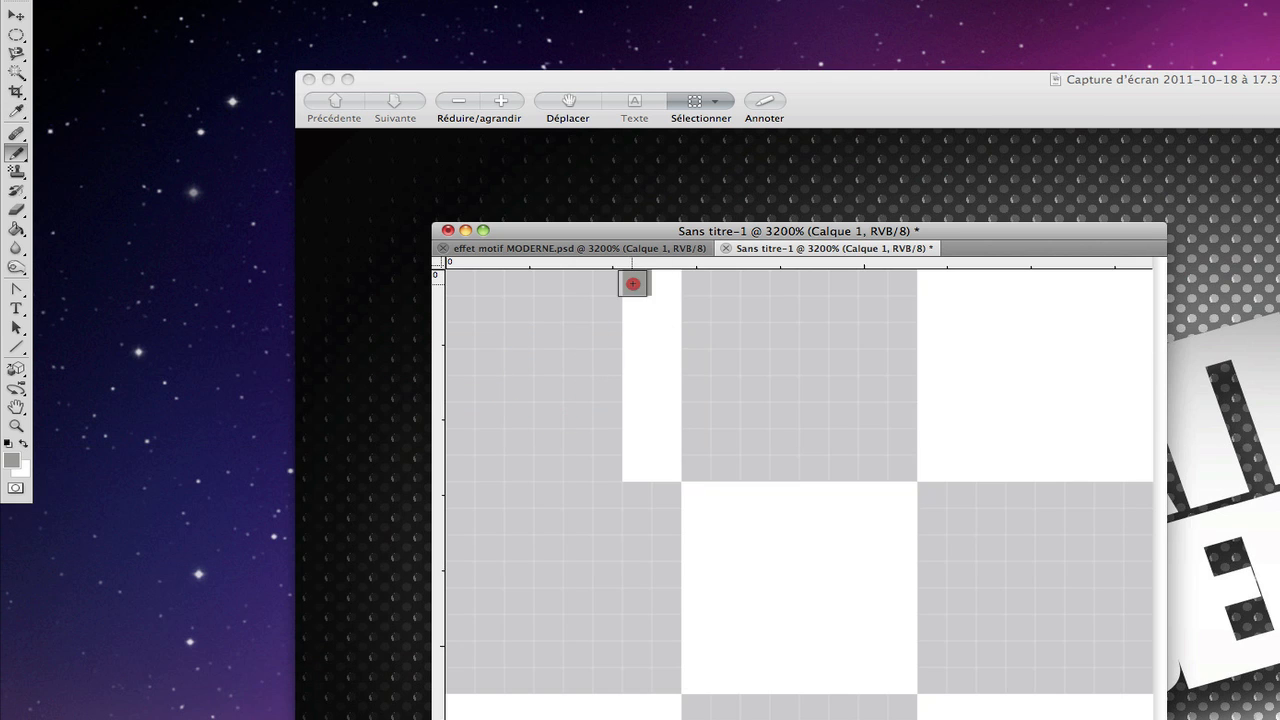
left_click(670, 283)
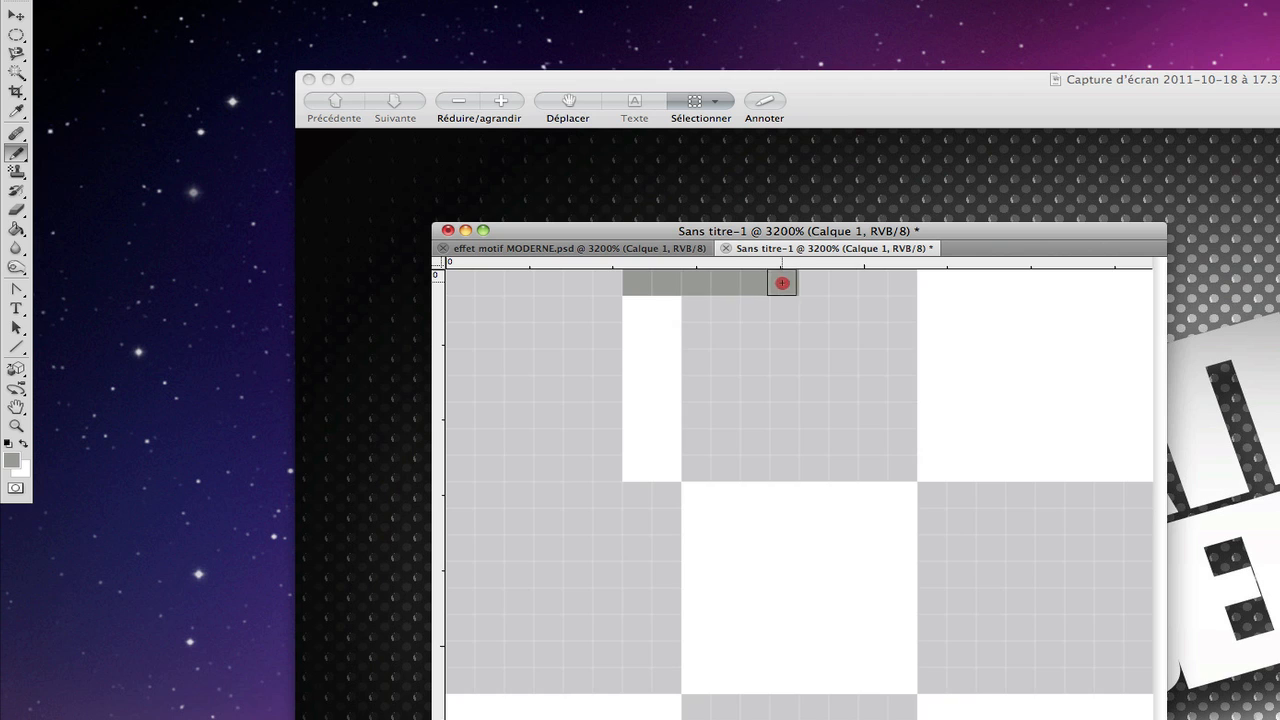
left_click_drag(782, 283, 790, 365)
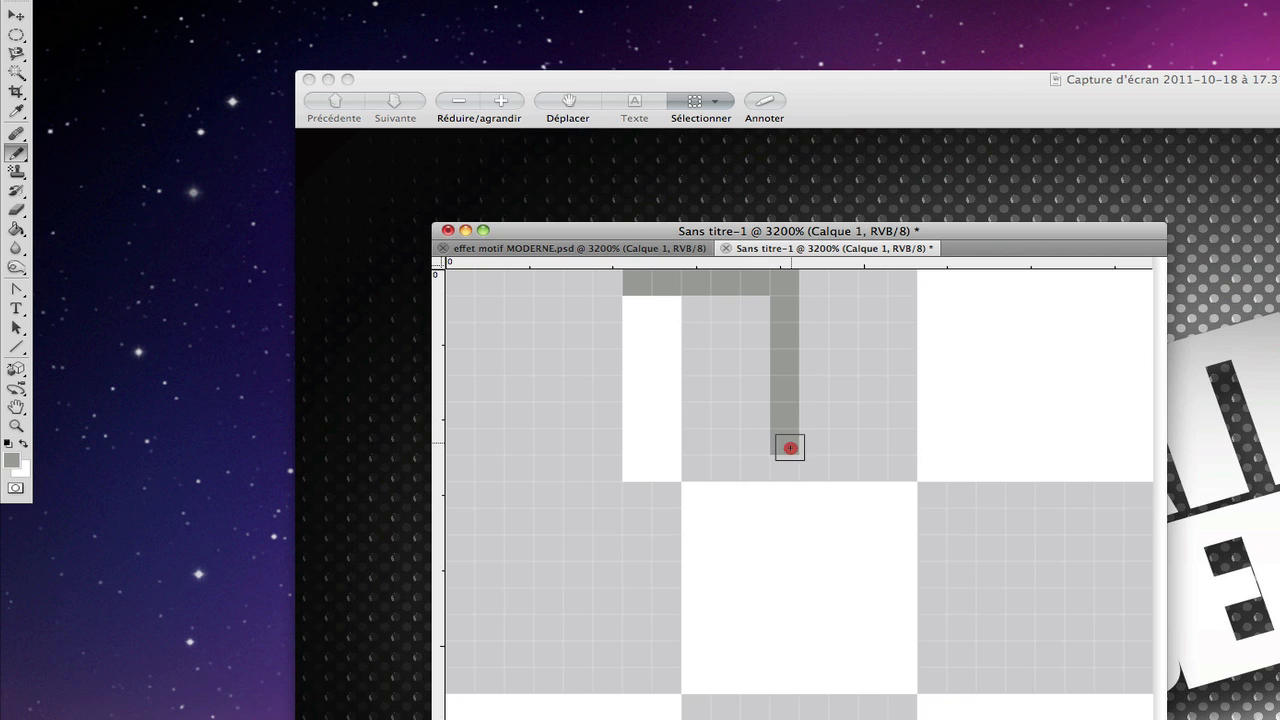
mouse_move(790, 490)
left_mouse_down()
mouse_move(786, 582)
mouse_move(642, 578)
mouse_move(636, 440)
mouse_move(659, 310)
mouse_move(646, 313)
mouse_move(646, 372)
mouse_move(685, 319)
mouse_move(703, 322)
mouse_move(721, 299)
mouse_move(726, 370)
mouse_move(686, 371)
mouse_move(680, 552)
mouse_move(726, 512)
mouse_move(725, 528)
mouse_move(755, 536)
mouse_move(770, 482)
mouse_move(728, 411)
mouse_move(731, 376)
left_mouse_up()
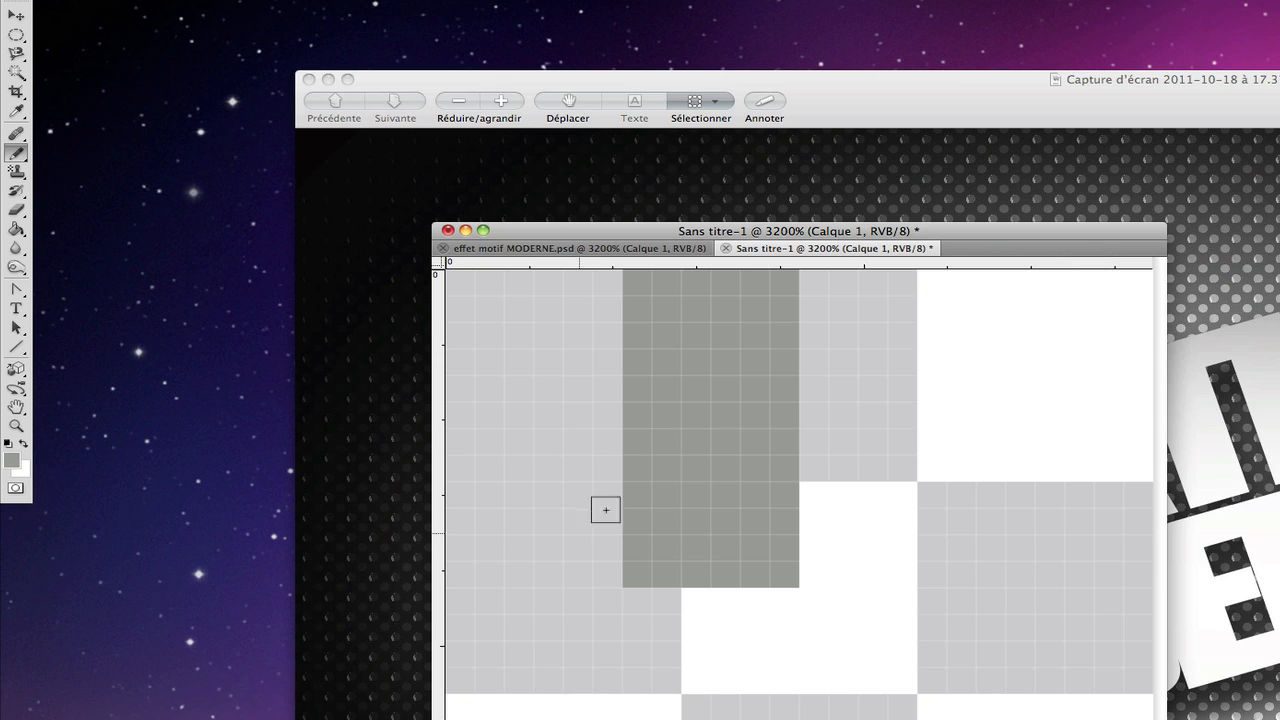
Step: Set the foreground colour to #666666 and pencil in a 6 × 12 pixel block beside the #999999 one
left_click(18, 460)
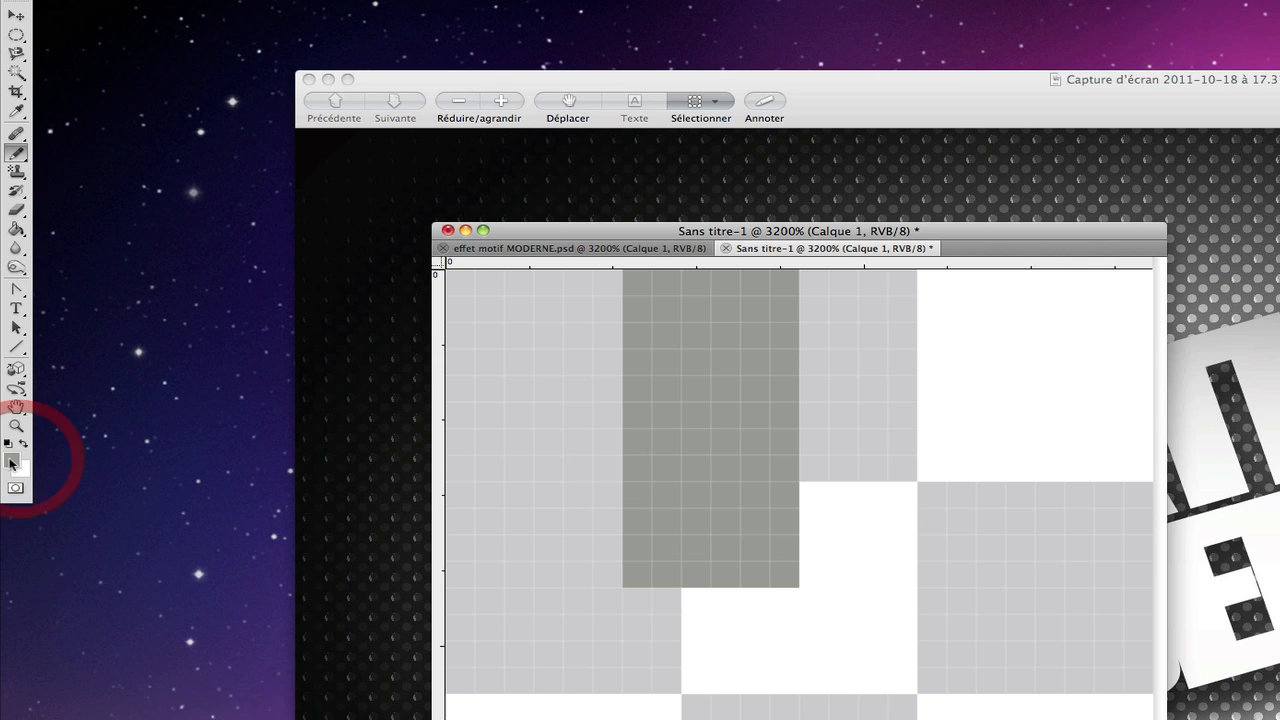
left_click(465, 633)
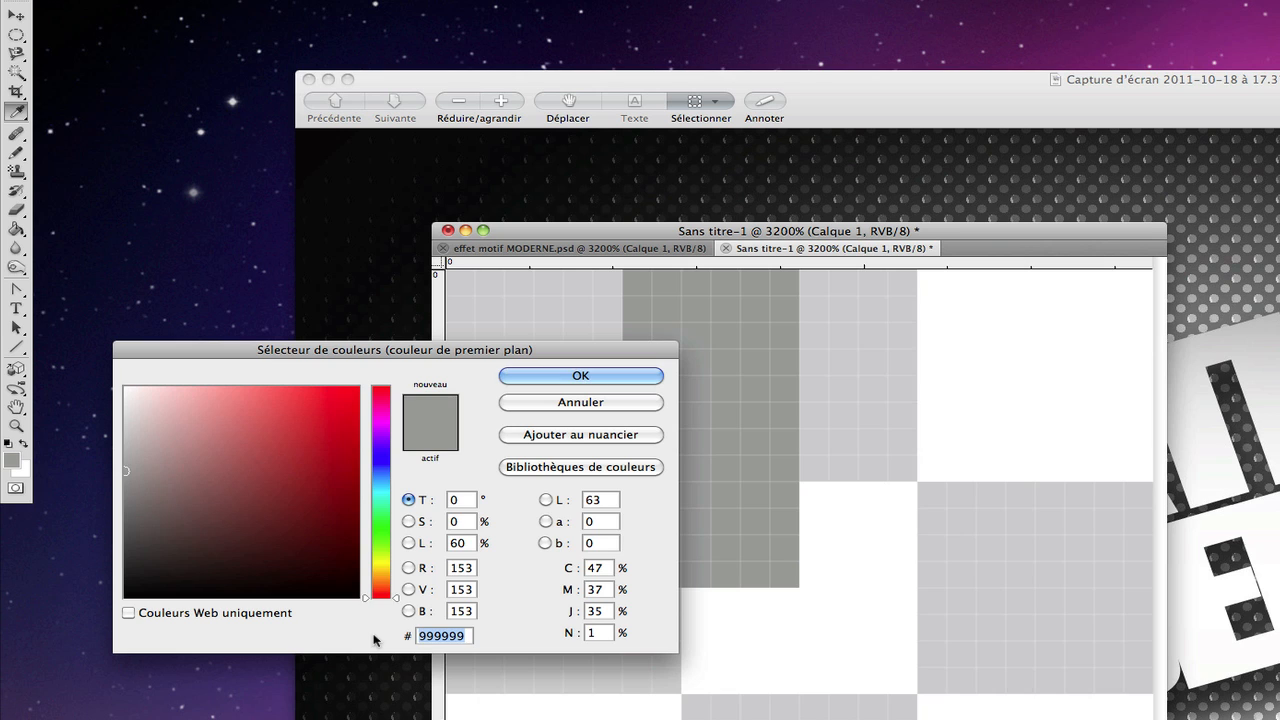
type("666666")
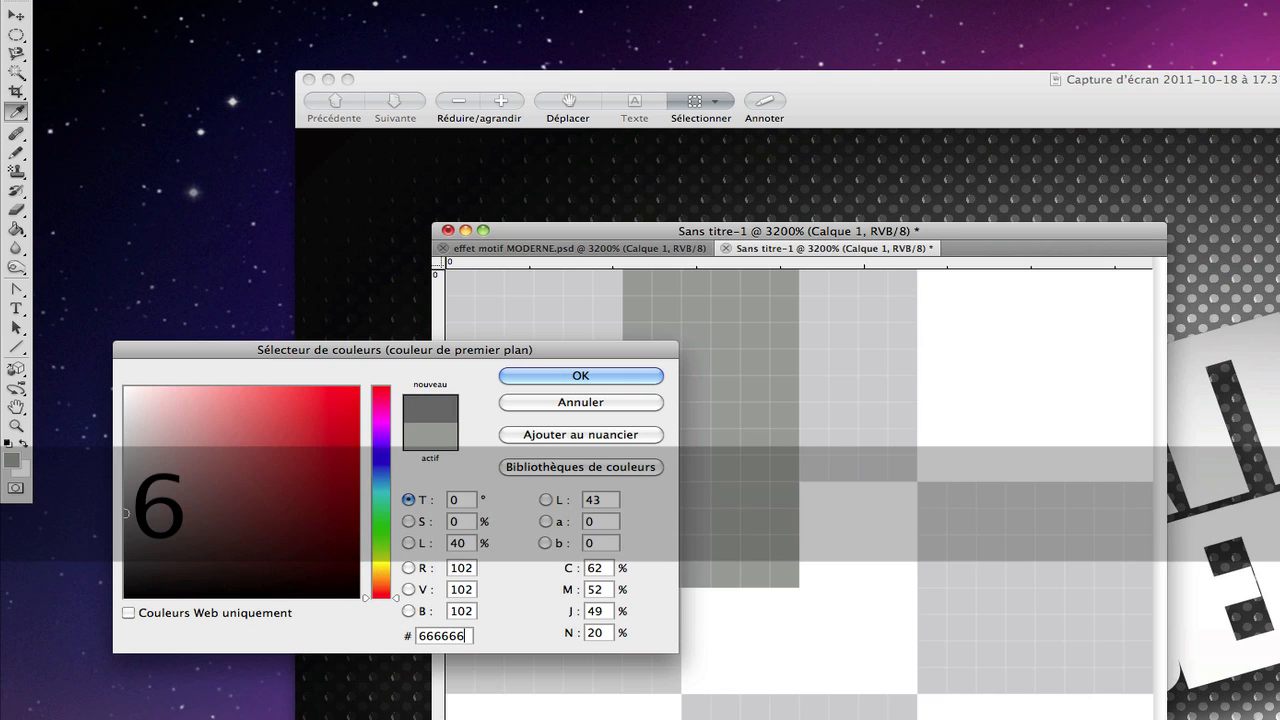
left_click(611, 379)
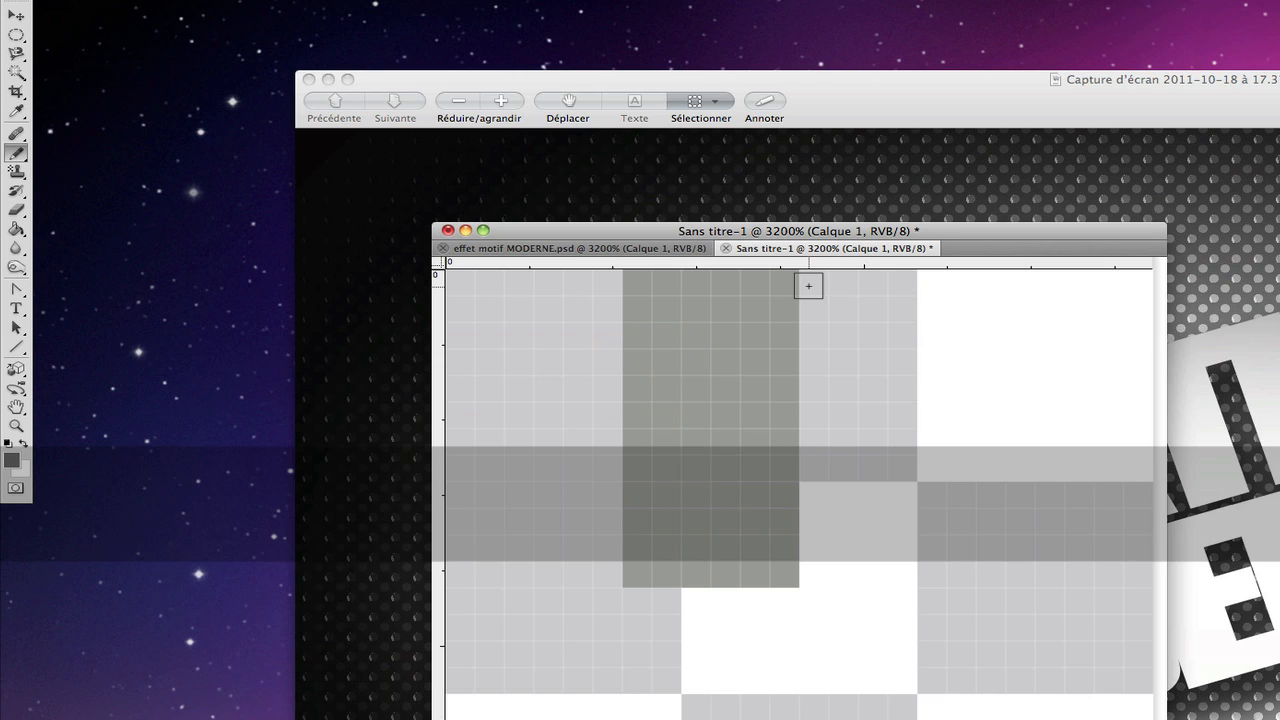
mouse_move(810, 283)
left_mouse_down()
mouse_move(963, 285)
mouse_move(967, 419)
mouse_move(950, 562)
mouse_move(823, 563)
mouse_move(832, 301)
mouse_move(819, 333)
mouse_move(828, 425)
mouse_move(865, 329)
mouse_move(900, 317)
mouse_move(940, 352)
mouse_move(906, 405)
mouse_move(921, 413)
mouse_move(856, 488)
mouse_move(869, 489)
mouse_move(886, 437)
mouse_move(860, 519)
mouse_move(870, 539)
mouse_move(919, 539)
left_mouse_up()
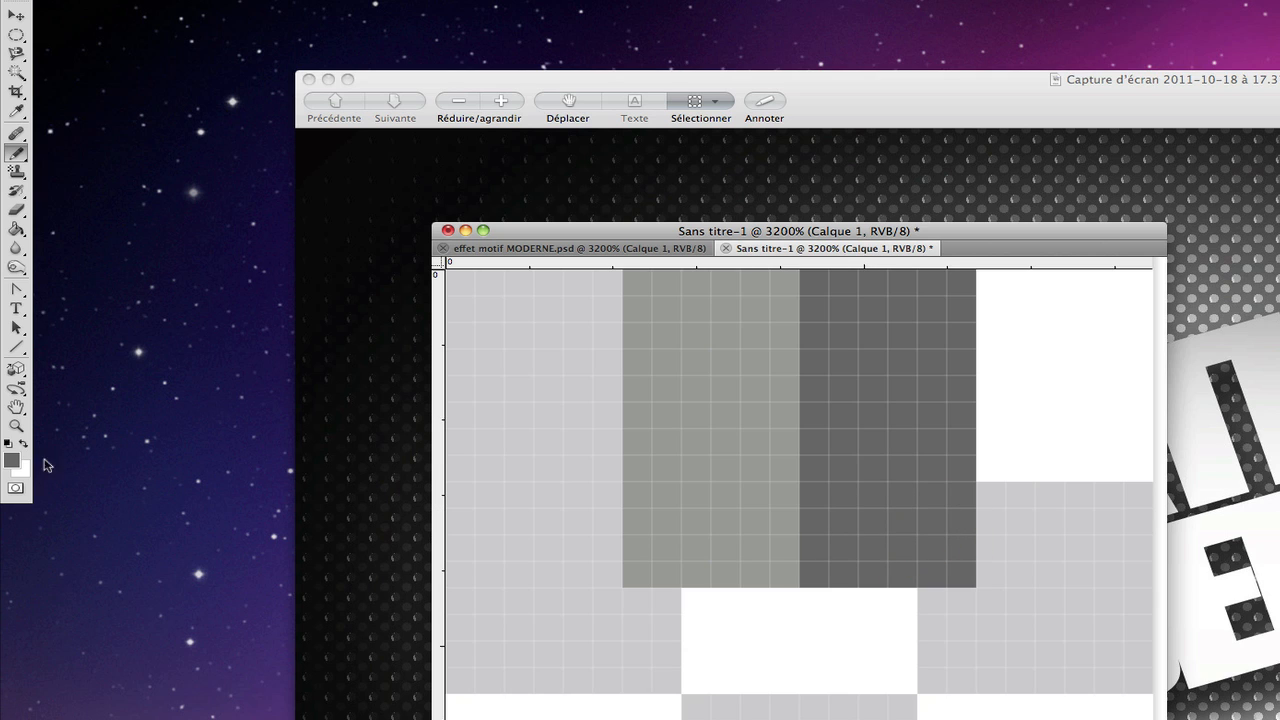
Step: Set the foreground colour to #333333 and pencil in the remaining 12-pixel-high block in the canvas's upper-right corner
left_click(12, 461)
left_click_drag(470, 636, 379, 637)
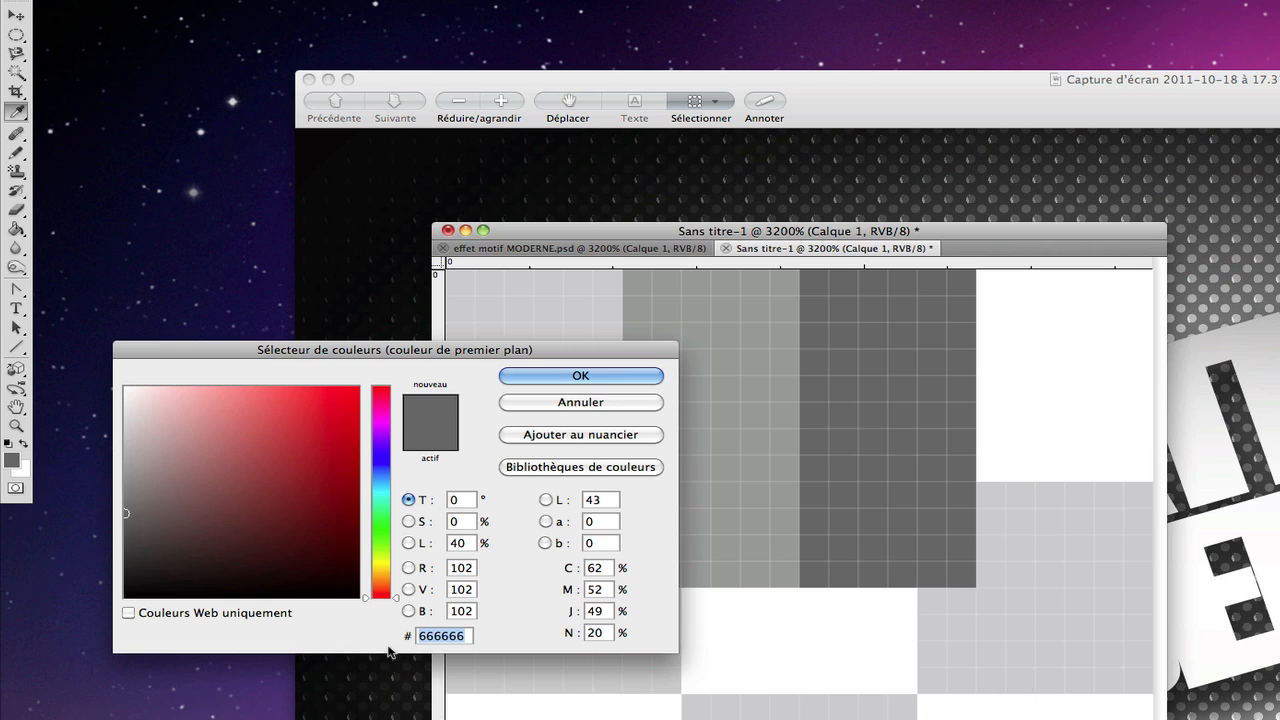
type("333333")
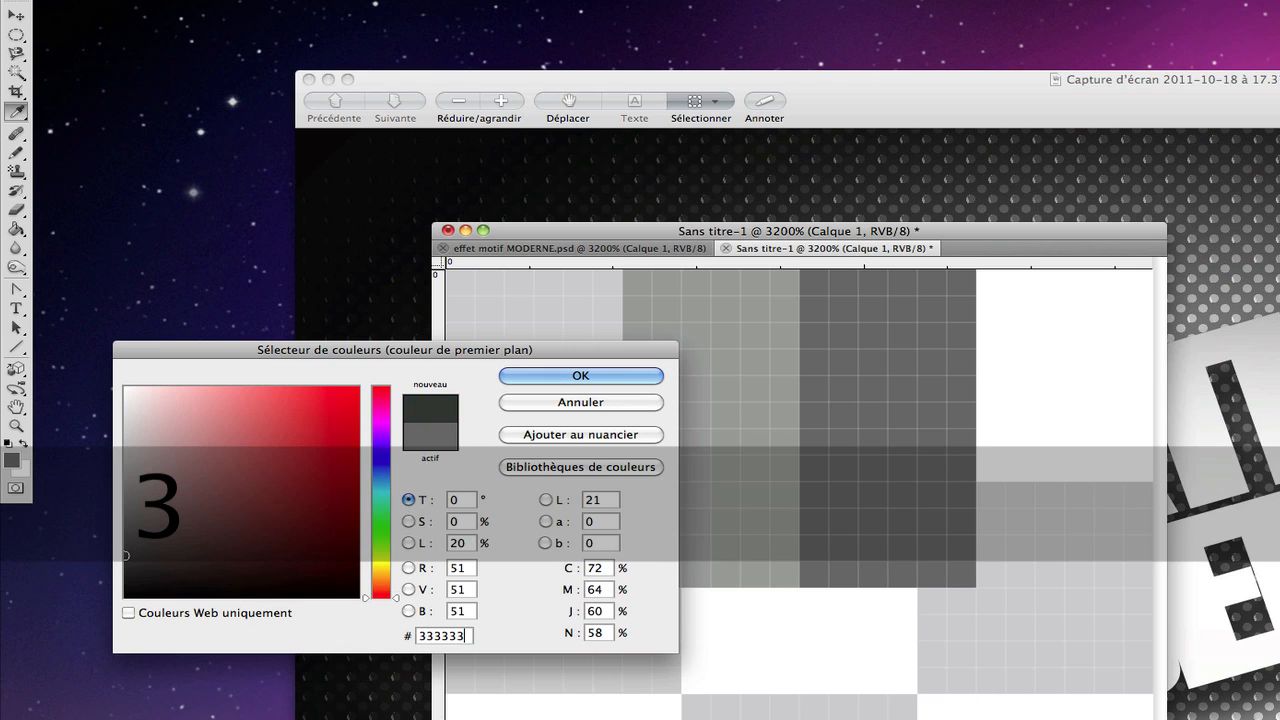
left_click(627, 374)
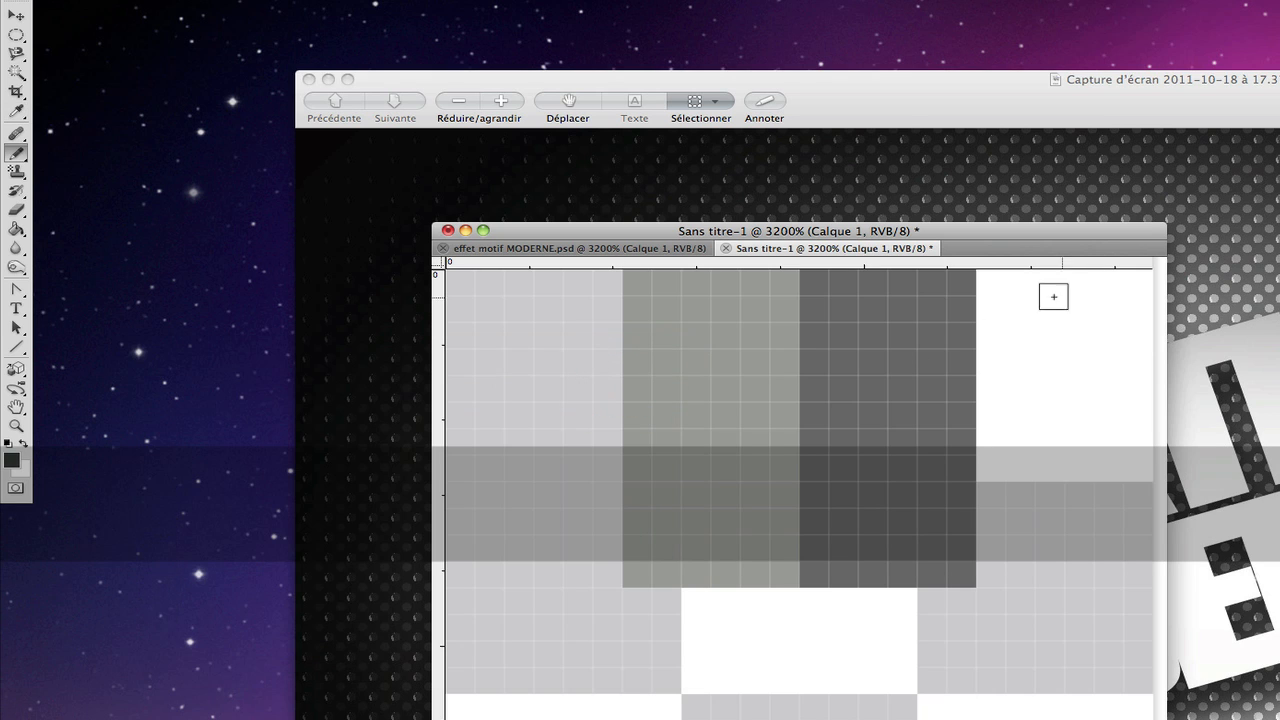
left_click(988, 283)
mouse_move(988, 283)
left_mouse_down()
mouse_move(1132, 282)
mouse_move(1142, 388)
mouse_move(1144, 570)
mouse_move(997, 573)
mouse_move(975, 414)
mouse_move(977, 298)
mouse_move(993, 420)
mouse_move(1009, 421)
mouse_move(1022, 340)
mouse_move(1042, 359)
mouse_move(1049, 307)
mouse_move(1124, 305)
left_mouse_up()
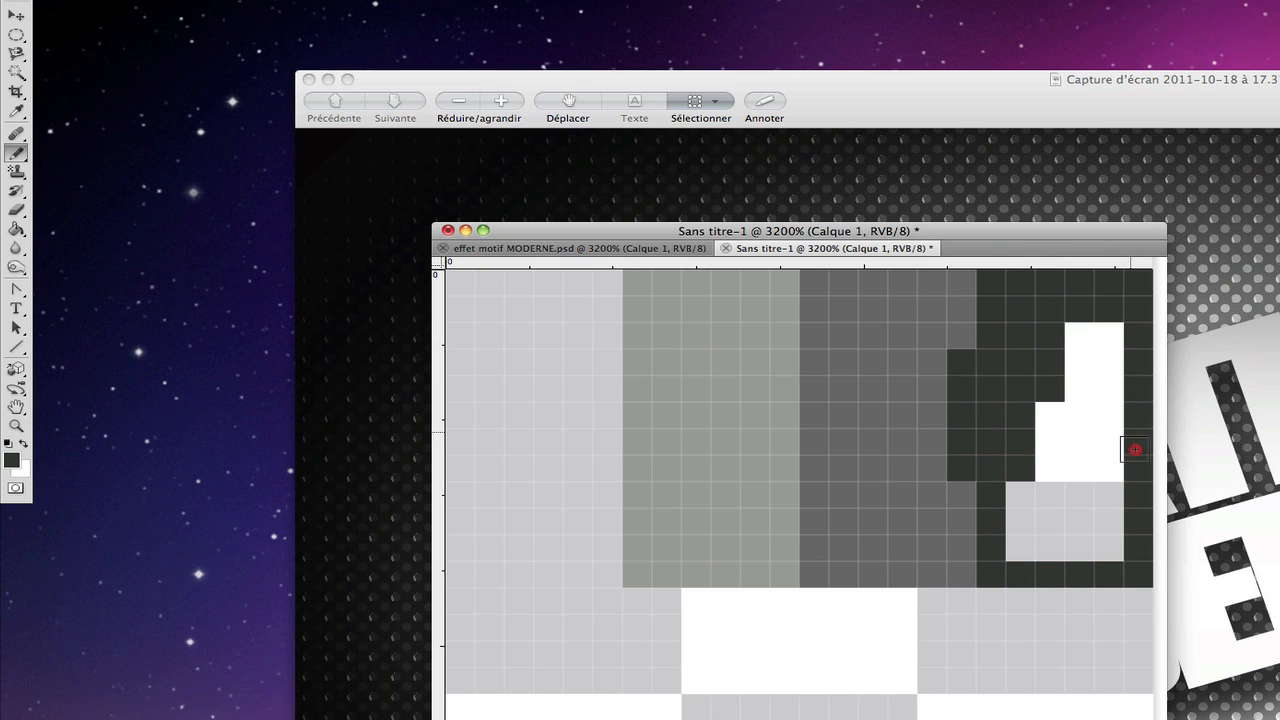
mouse_move(1135, 449)
left_mouse_down()
mouse_move(1137, 544)
mouse_move(1029, 553)
mouse_move(1021, 471)
mouse_move(1046, 524)
mouse_move(1042, 383)
mouse_move(1049, 510)
mouse_move(1082, 353)
mouse_move(1099, 341)
mouse_move(1099, 522)
left_mouse_up()
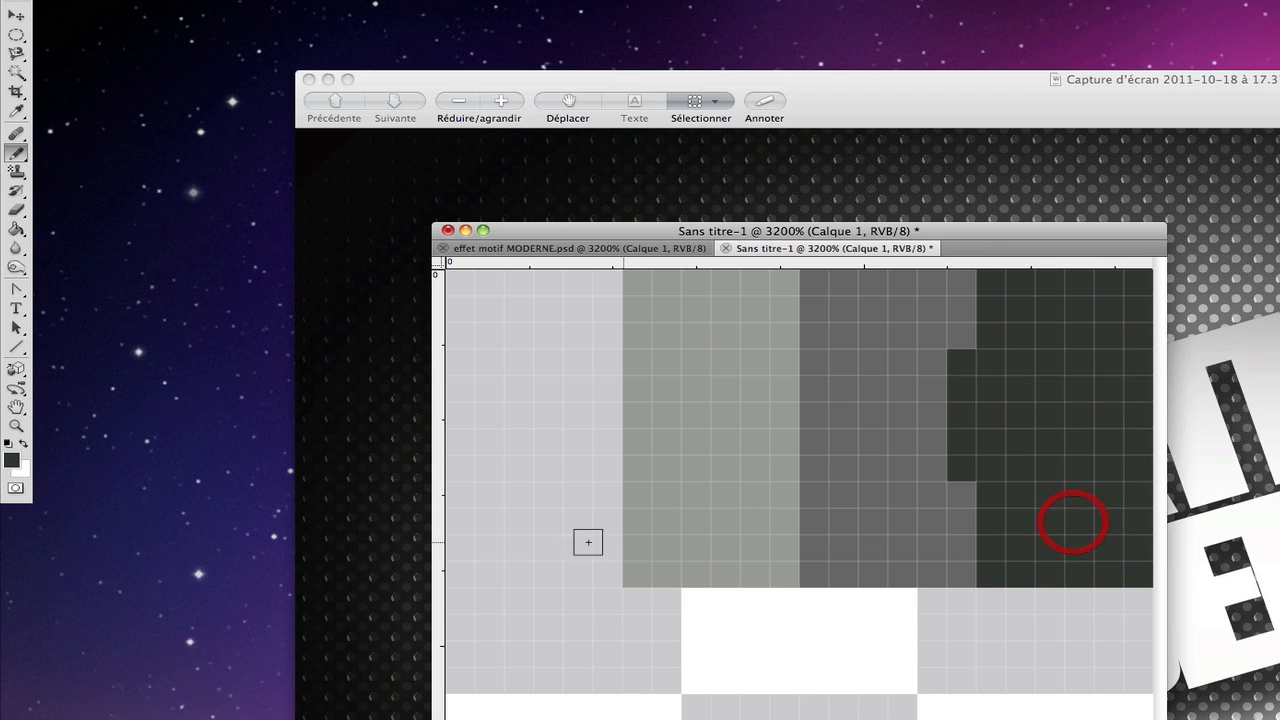
Step: Sample #666666 from the canvas as foreground colour and repaint the part of its block covered by the dark colour
left_click(13, 460)
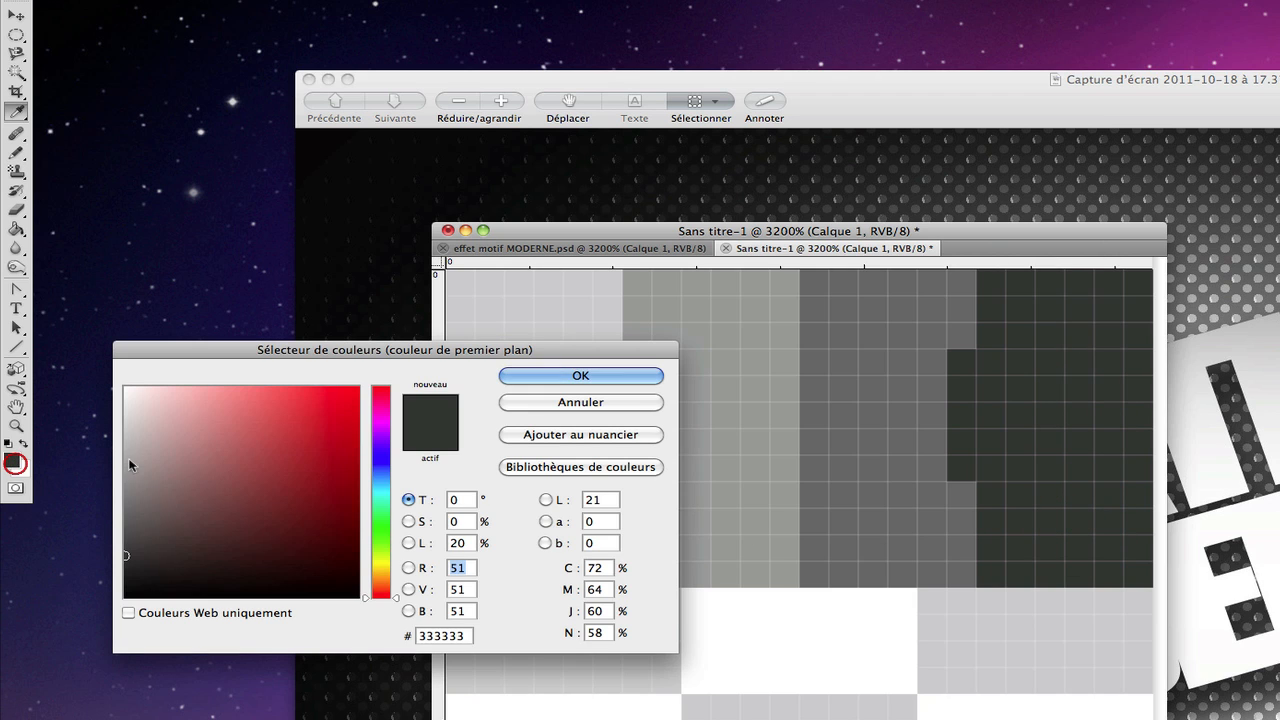
left_click(877, 334)
left_click(605, 374)
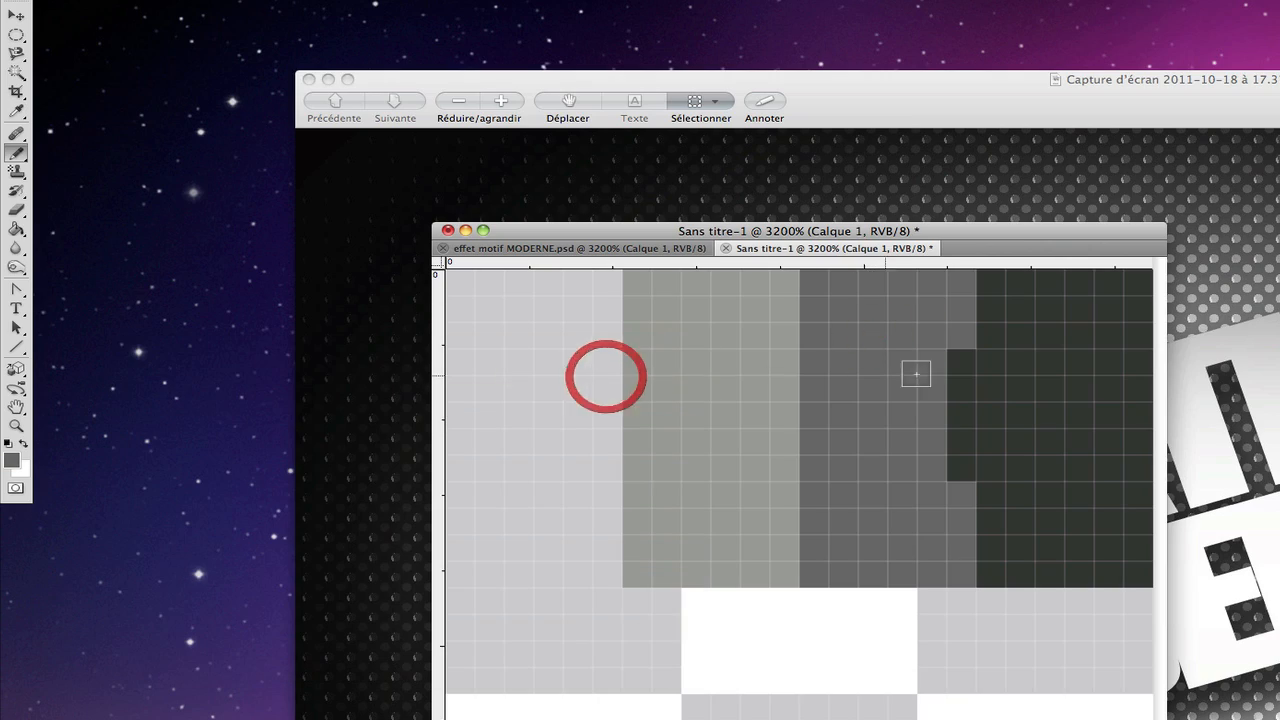
mouse_move(954, 354)
left_mouse_down()
mouse_move(957, 449)
mouse_move(914, 503)
left_mouse_up()
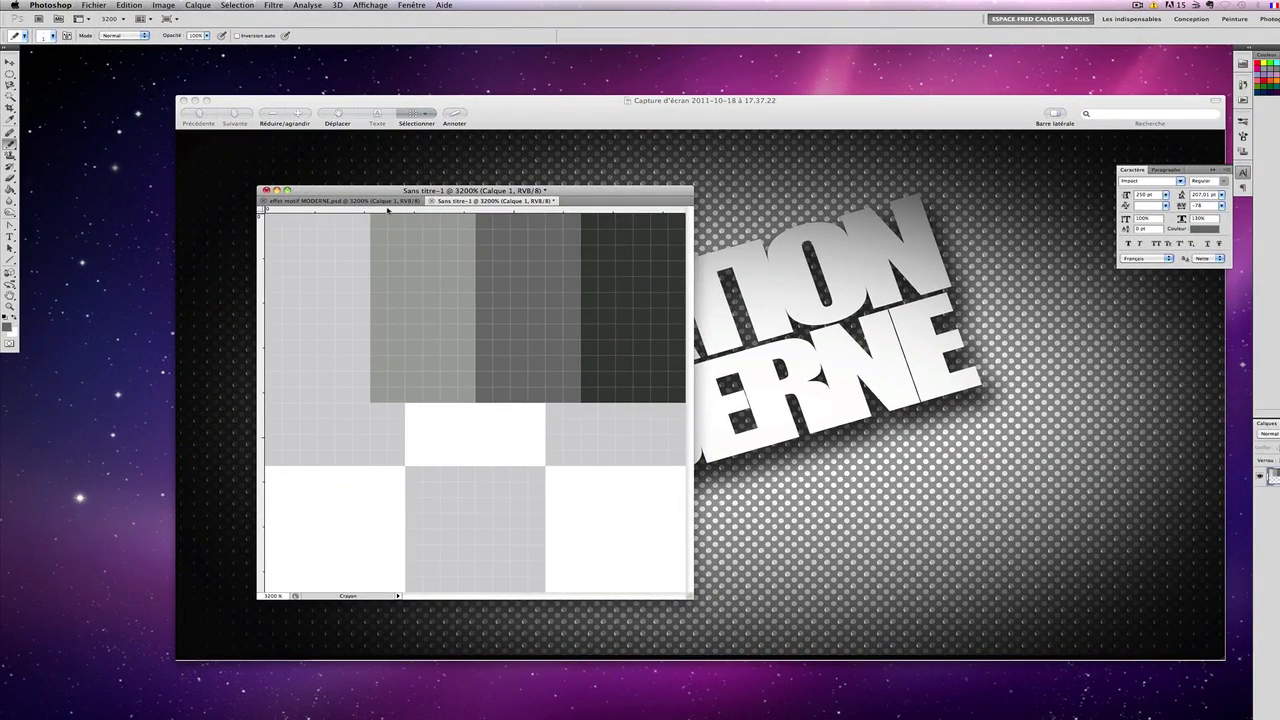
Step: Define the finished grey-block tile in effet motif MODERNE.psd as a pattern named "moderne"
left_click(366, 201)
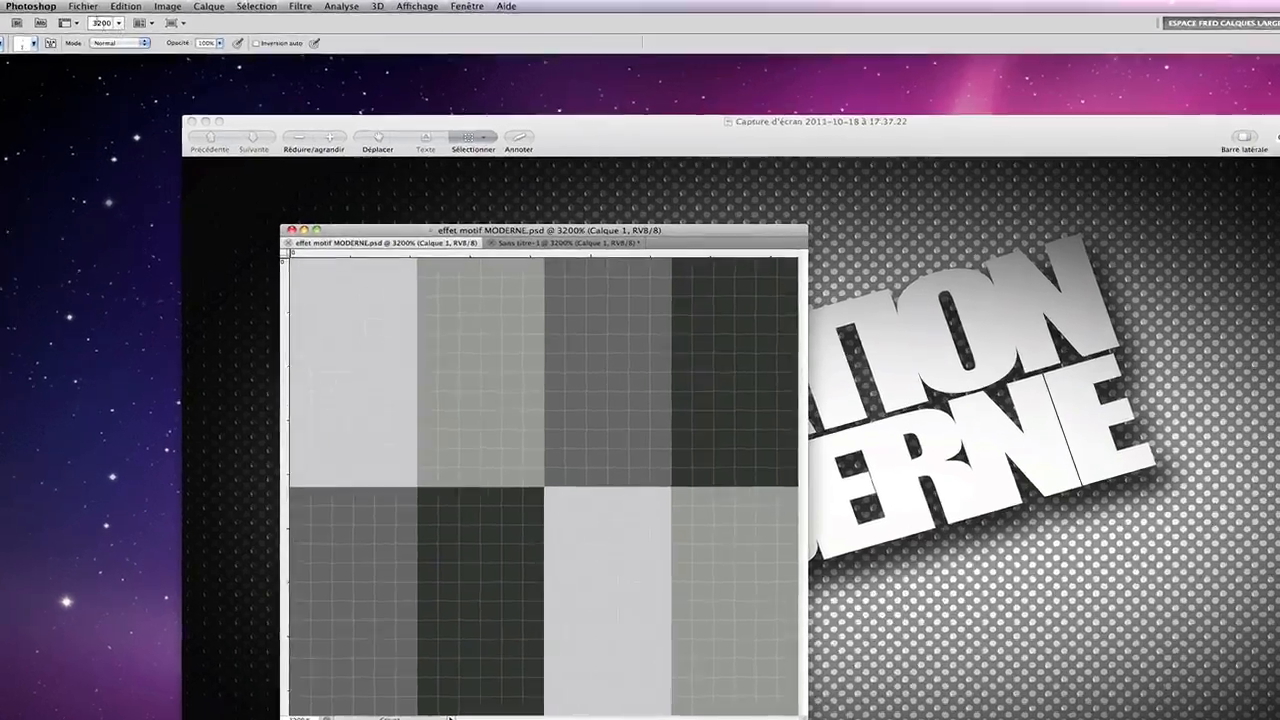
left_click(102, 6)
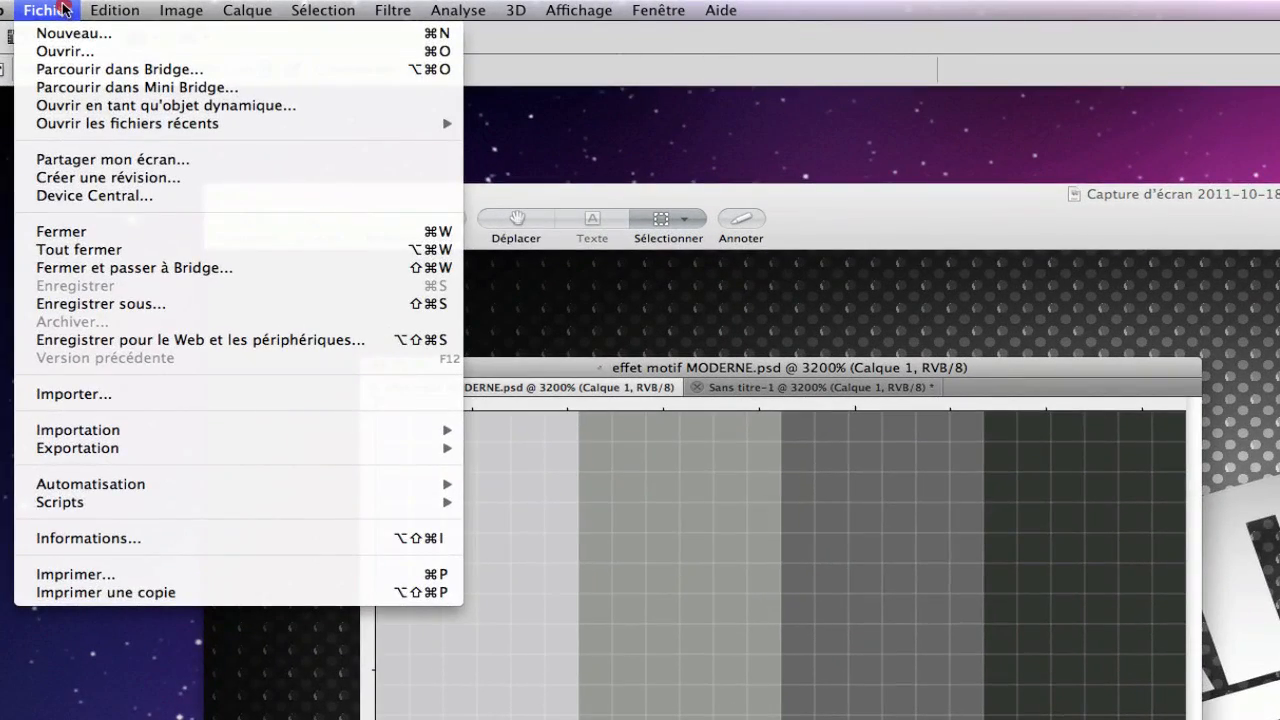
mouse_move(133, 5)
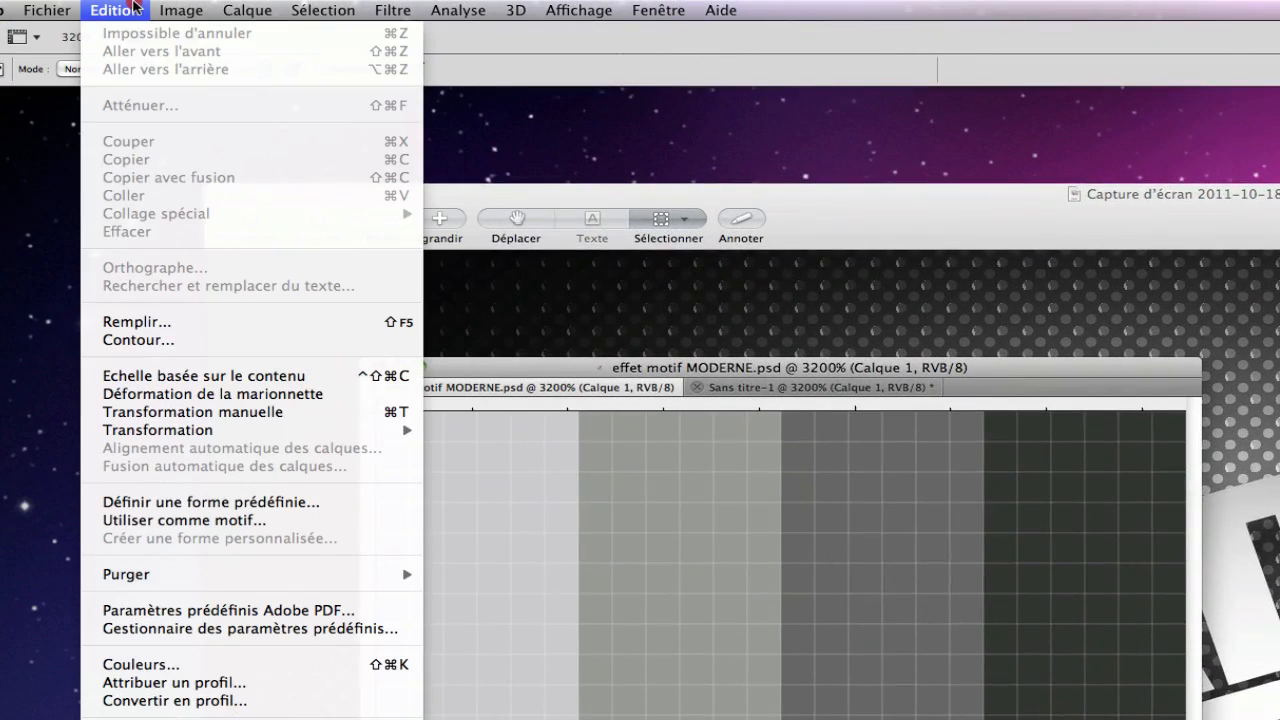
left_click(258, 520)
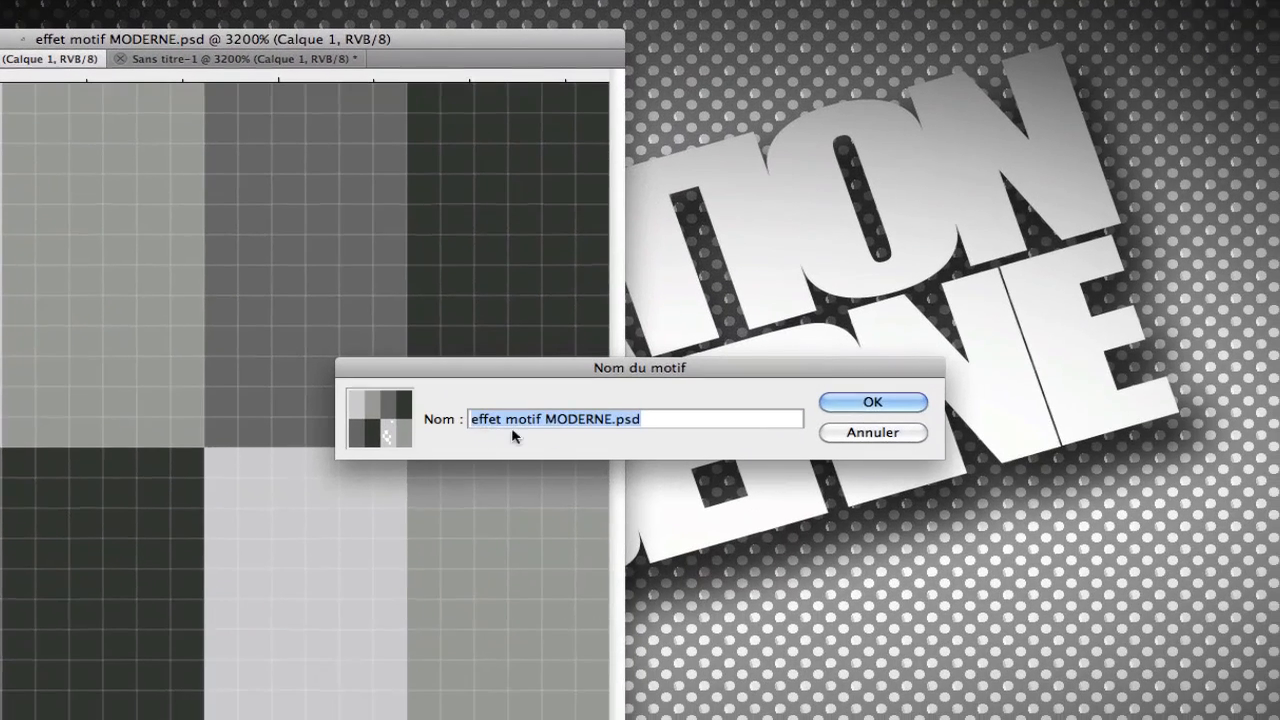
left_click_drag(868, 536, 804, 537)
left_click_drag(597, 418, 411, 429)
type("moderne")
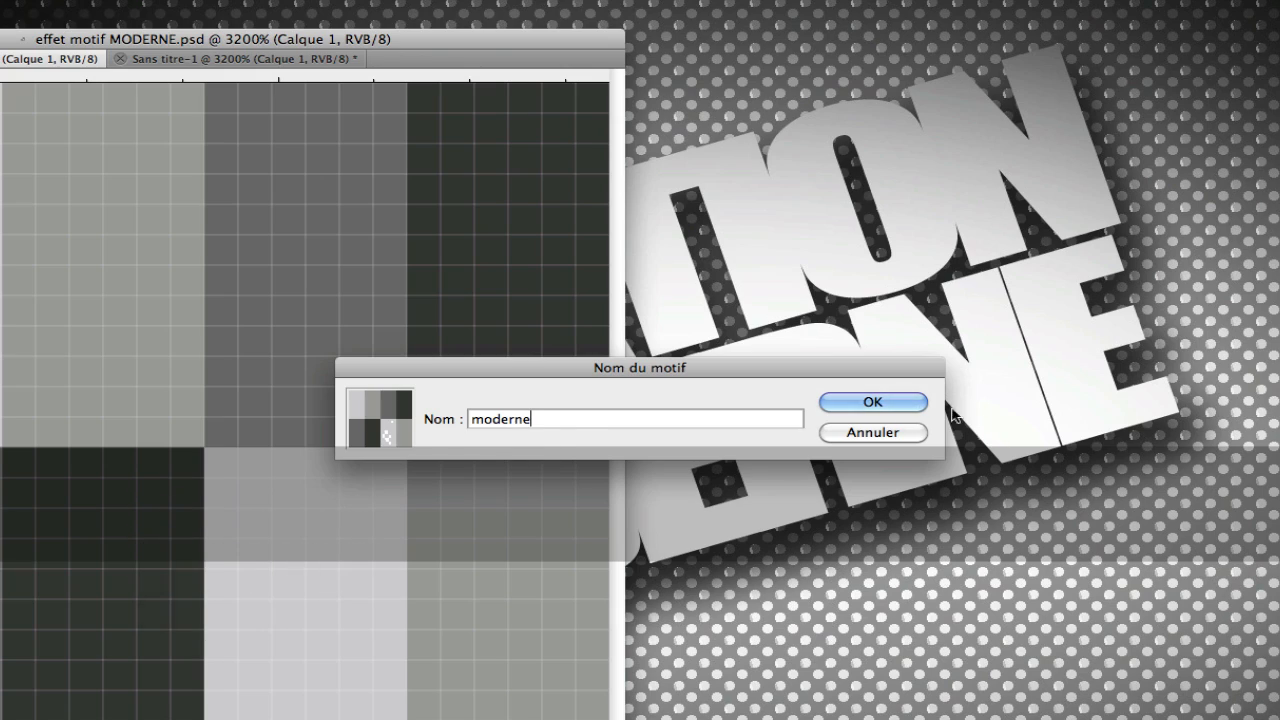
left_click(843, 403)
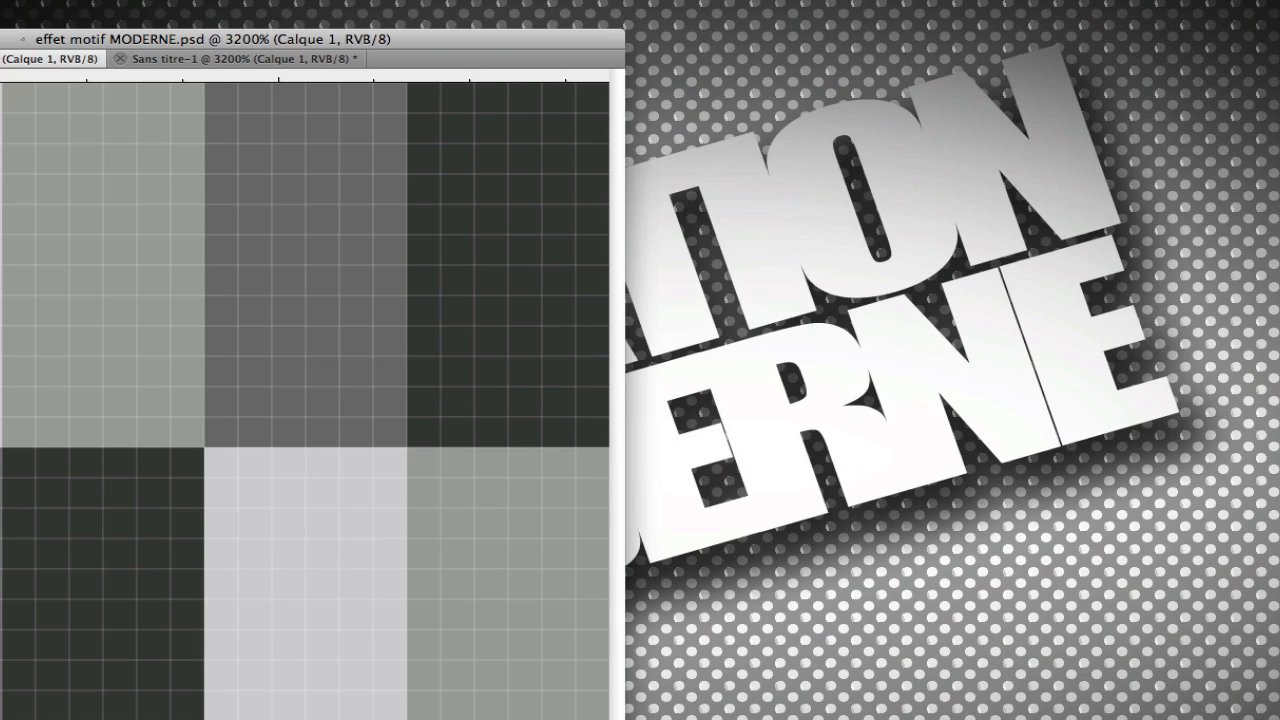
Step: Close both pattern documents without saving the changes to Sans titre-1
key("super+q")
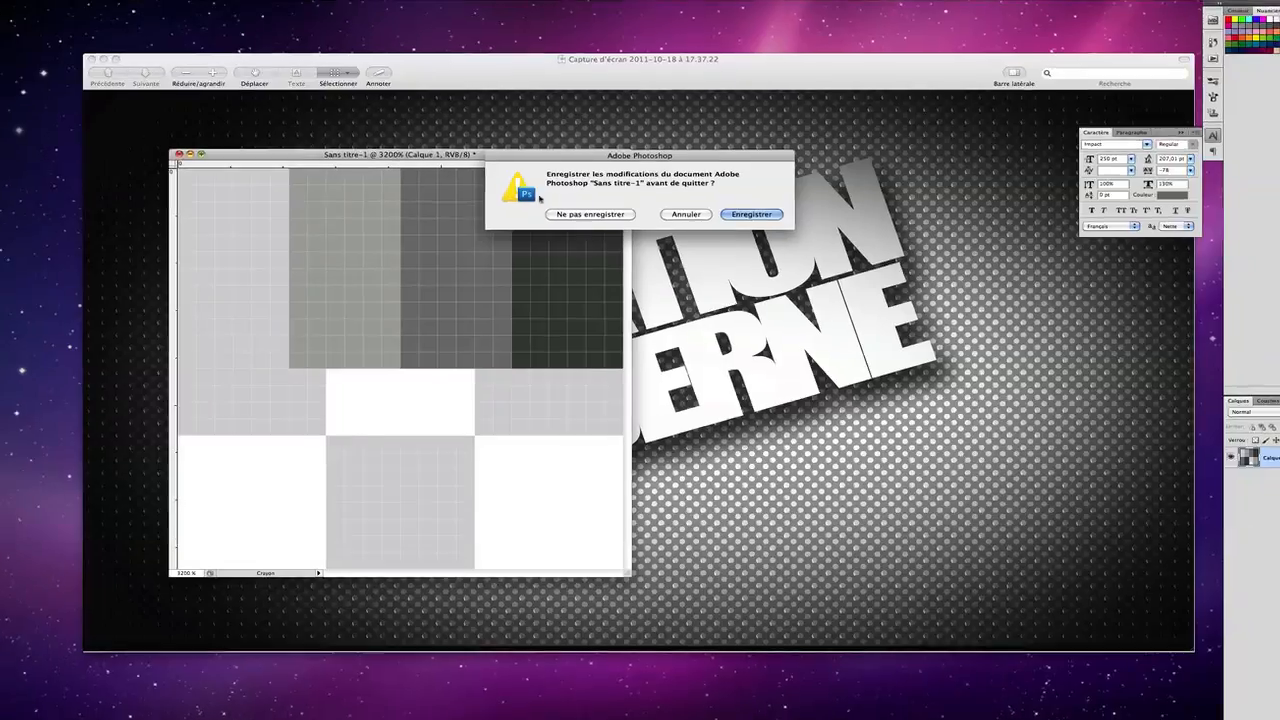
left_click(573, 226)
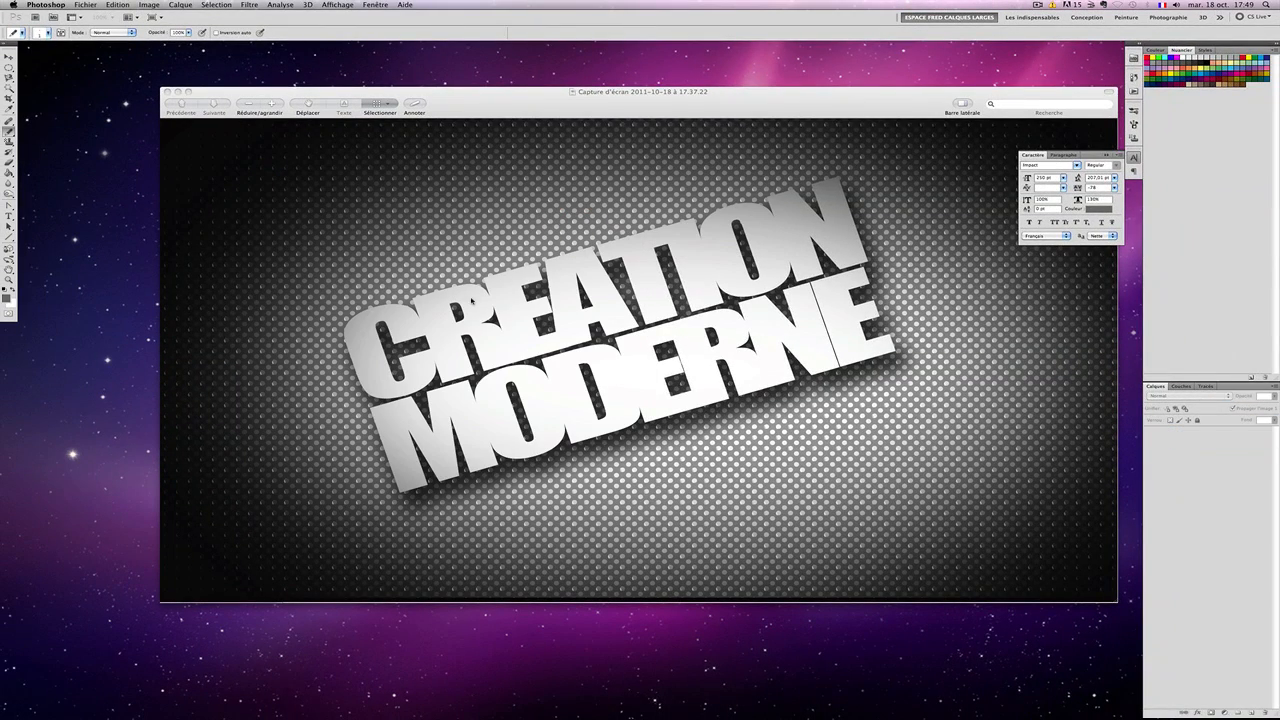
Step: Close the CREATION MODERNE reference screenshot in Preview and switch back to Photoshop
left_click_drag(266, 95, 199, 102)
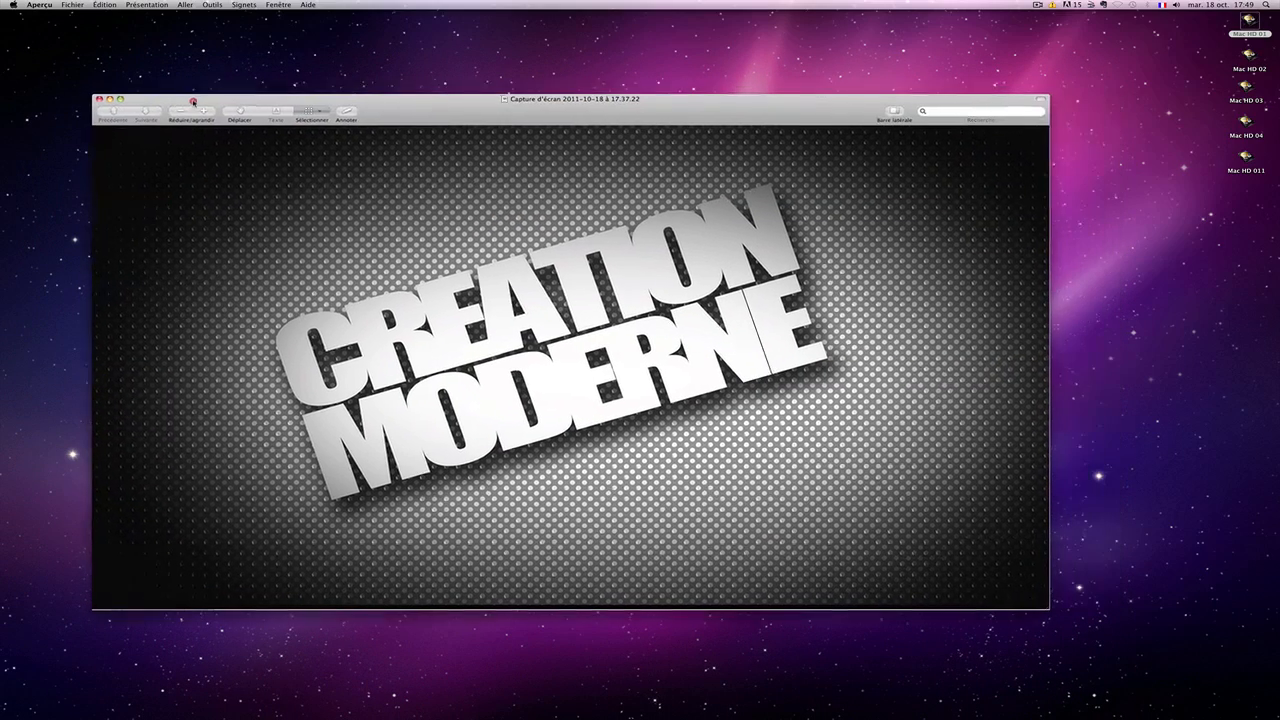
left_click(103, 98)
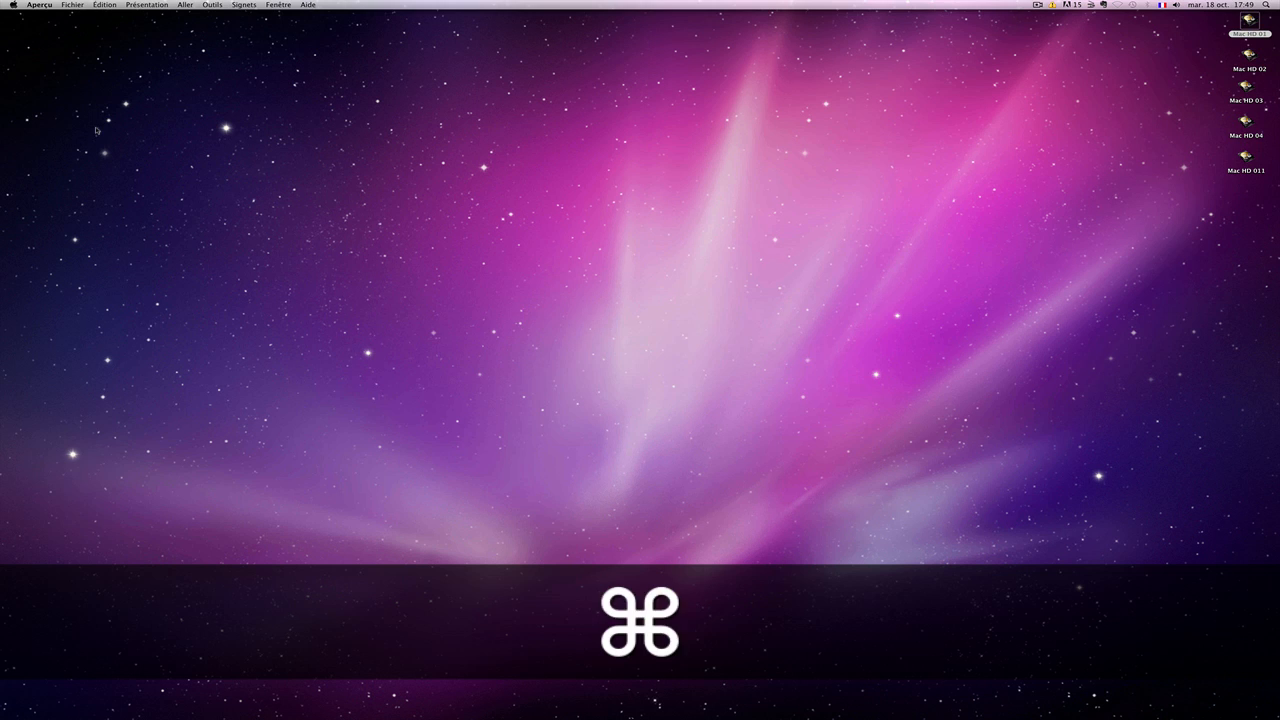
key("super+Tab")
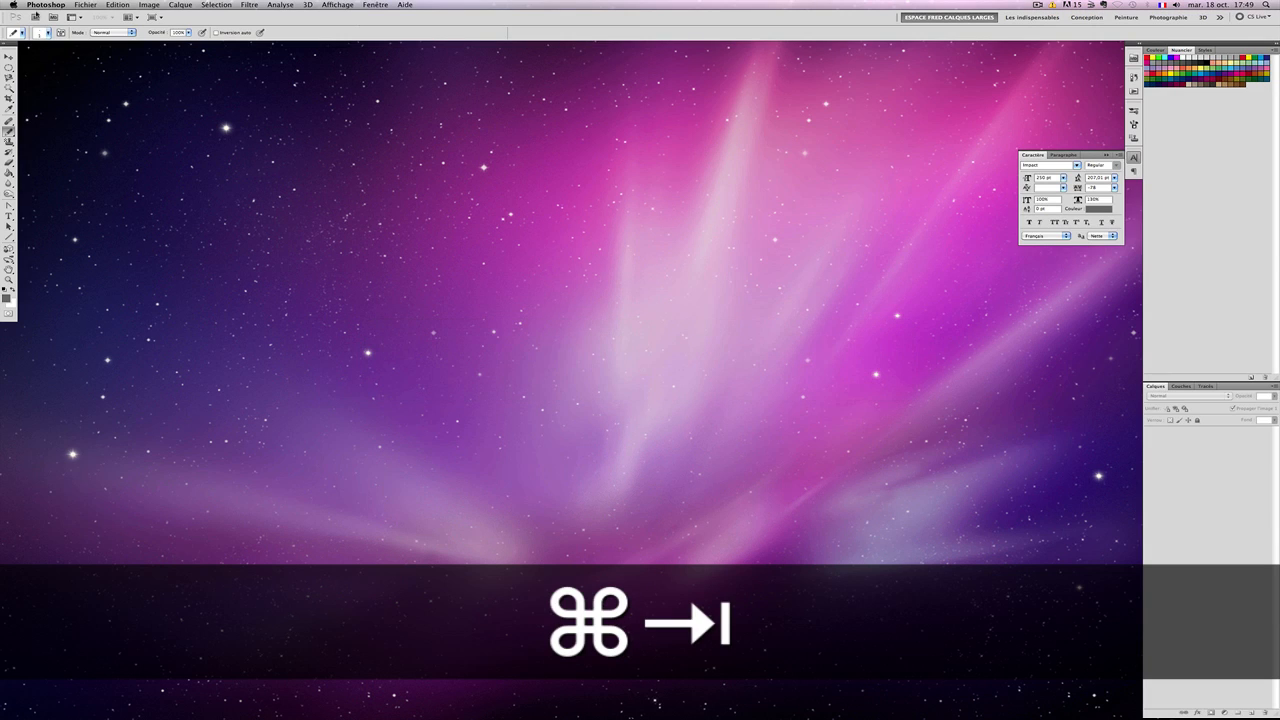
left_click(87, 6)
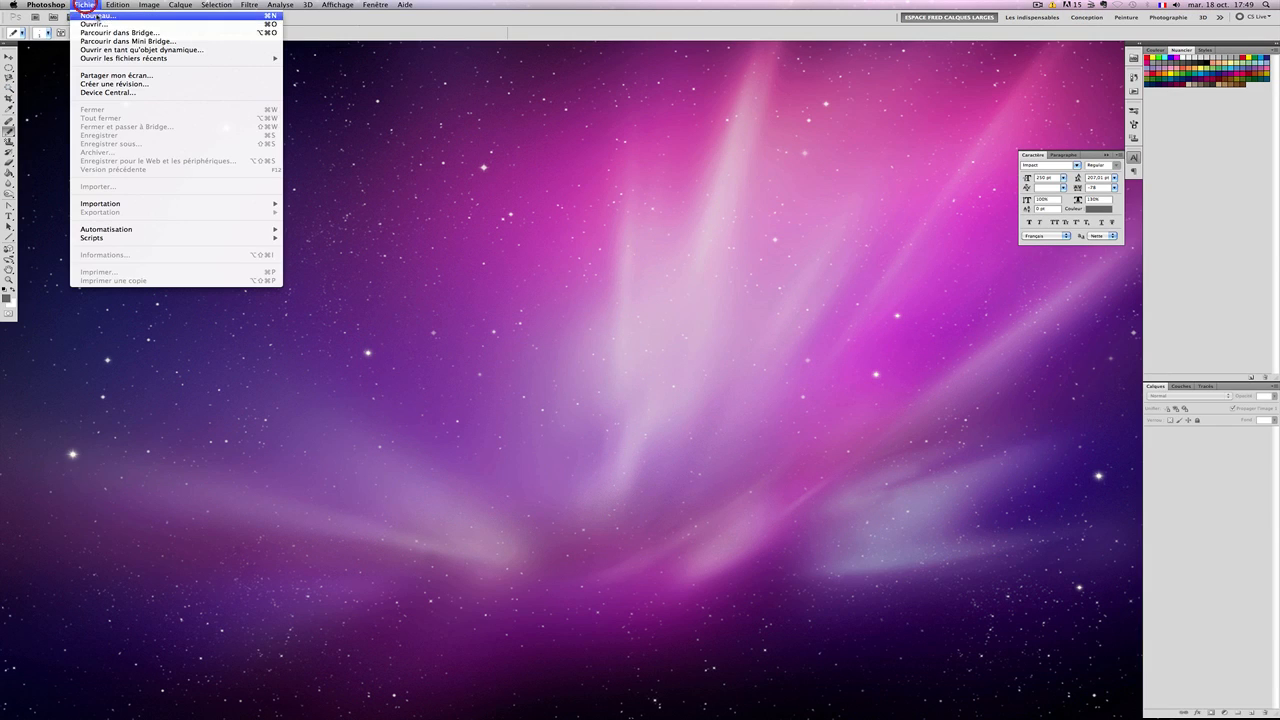
left_click(102, 22)
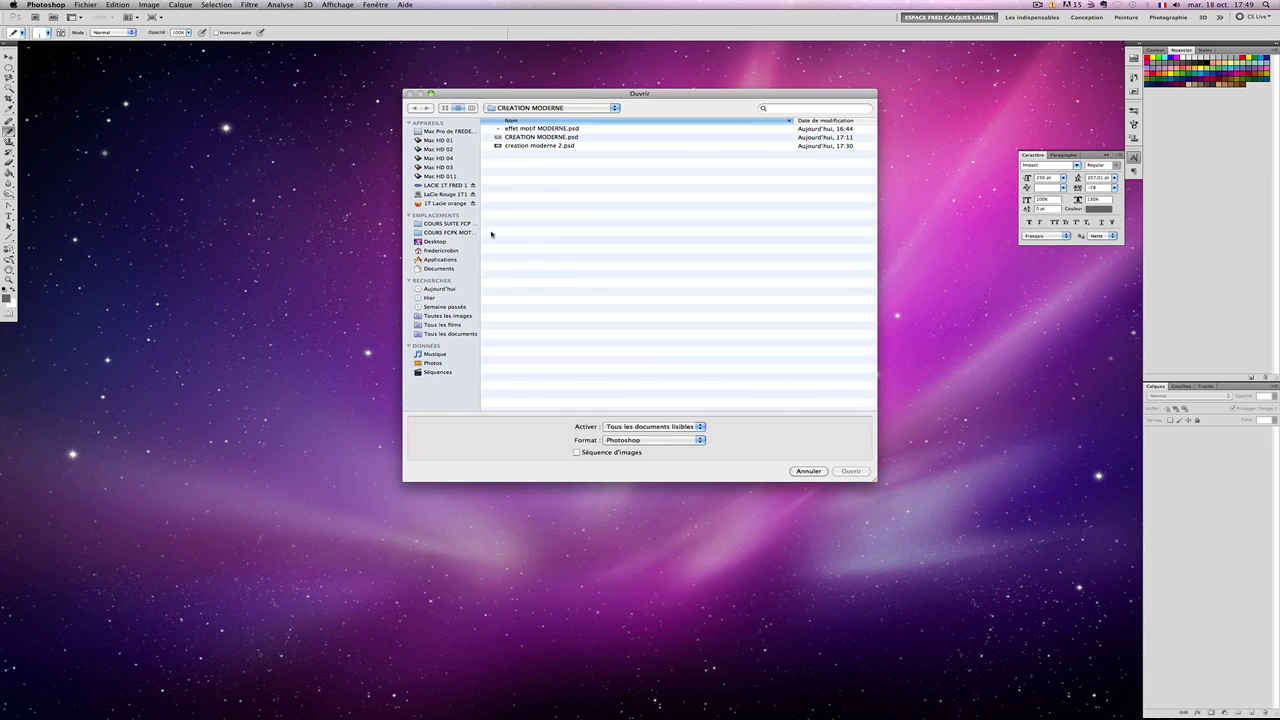
left_click(808, 471)
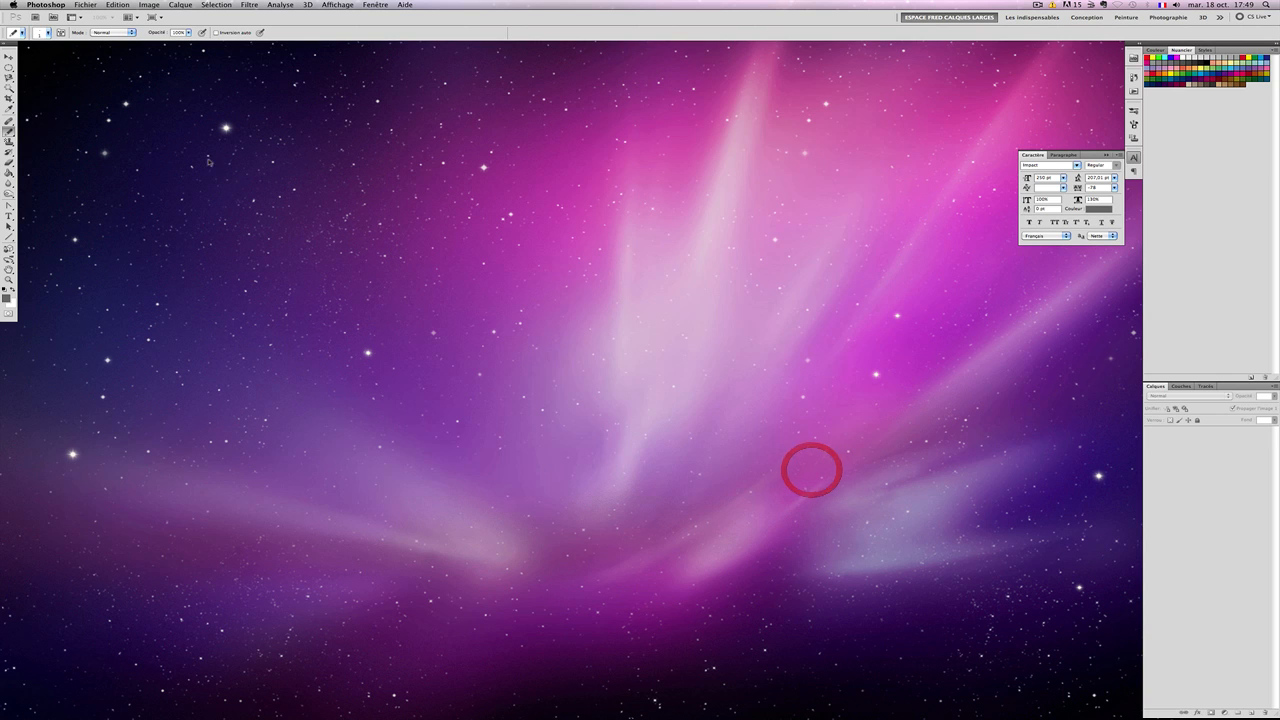
Step: Create a new document 1920 pixels wide and 1080 pixels high with a transparent background
left_click(86, 5)
left_click(102, 20)
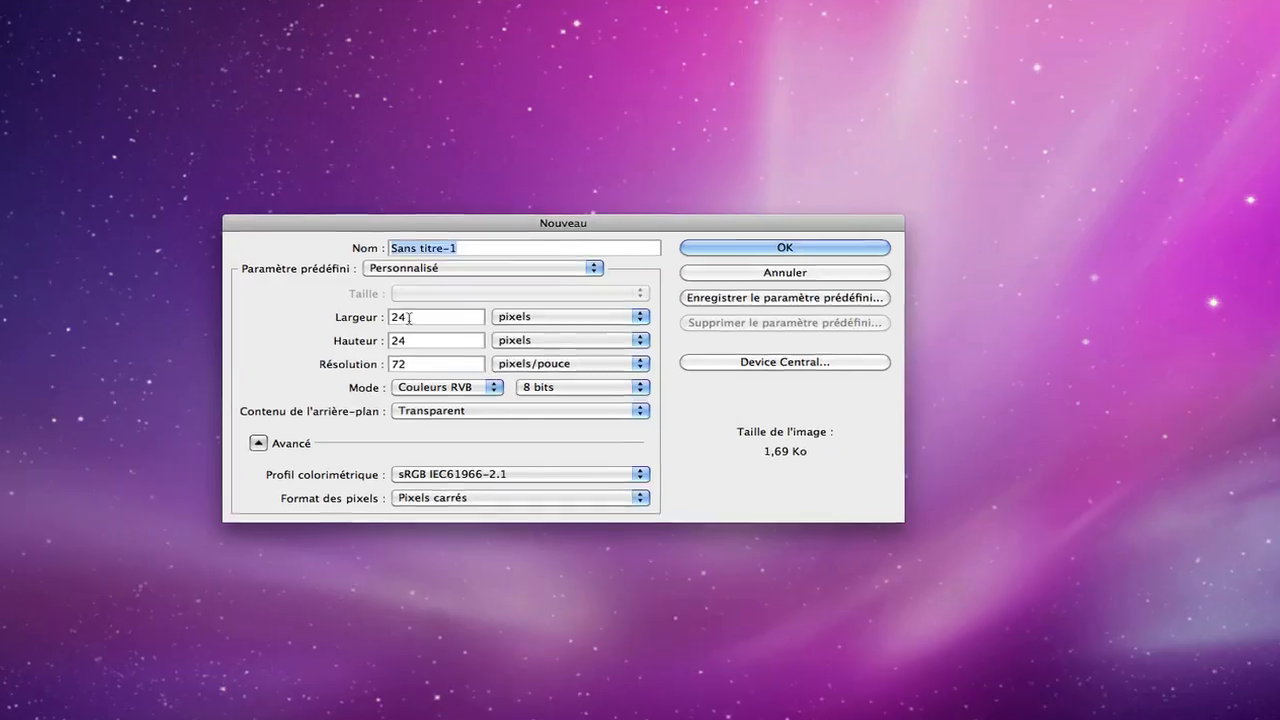
double_click(409, 318)
type("192")
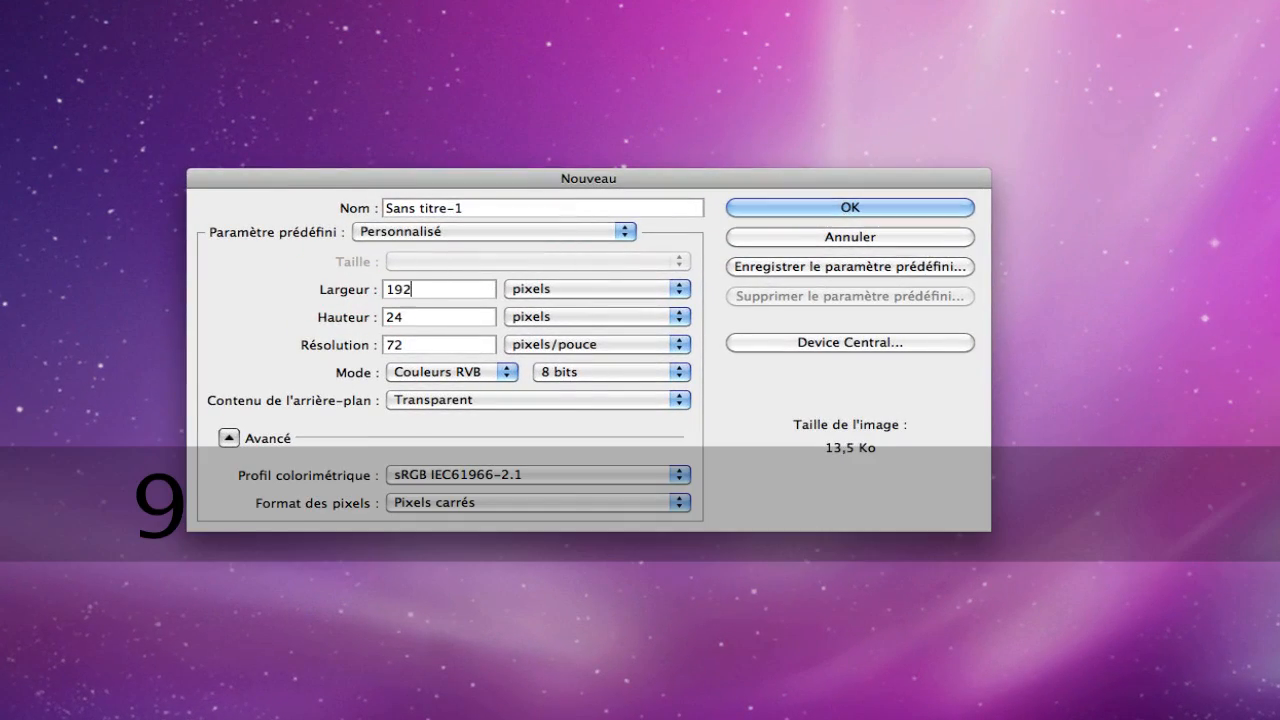
type("0")
key("Tab")
type("1080")
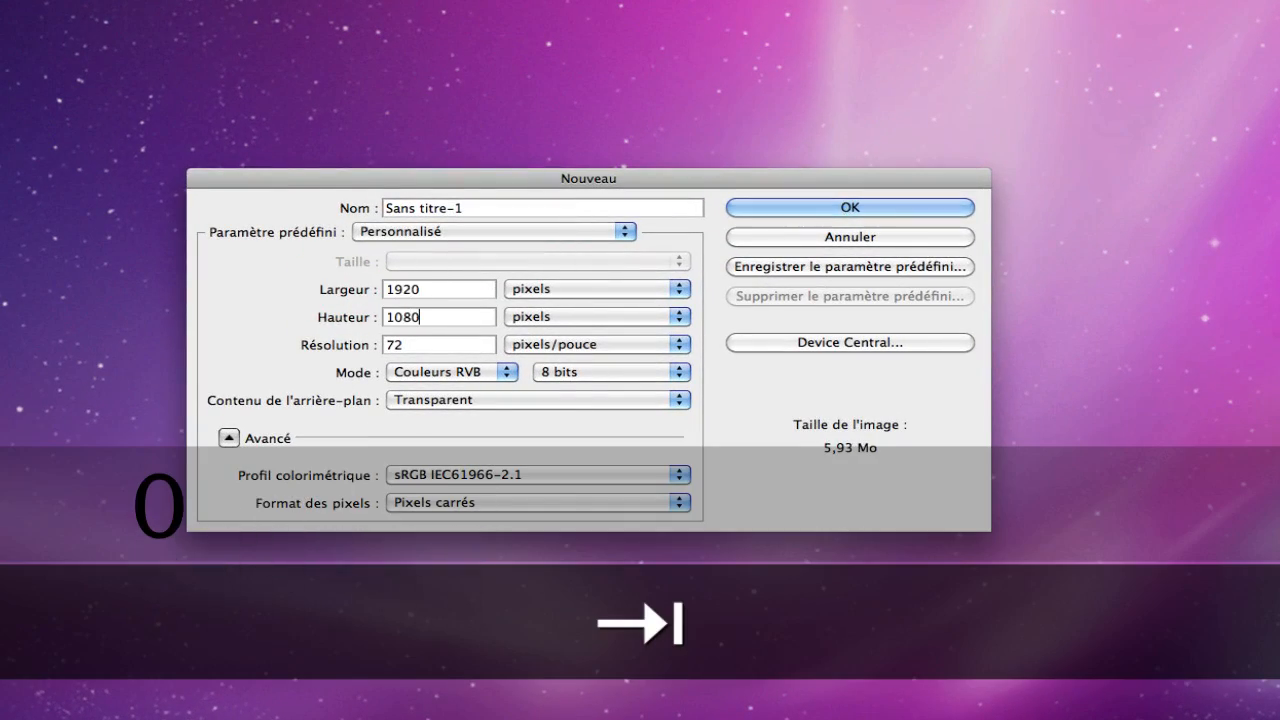
key("Return")
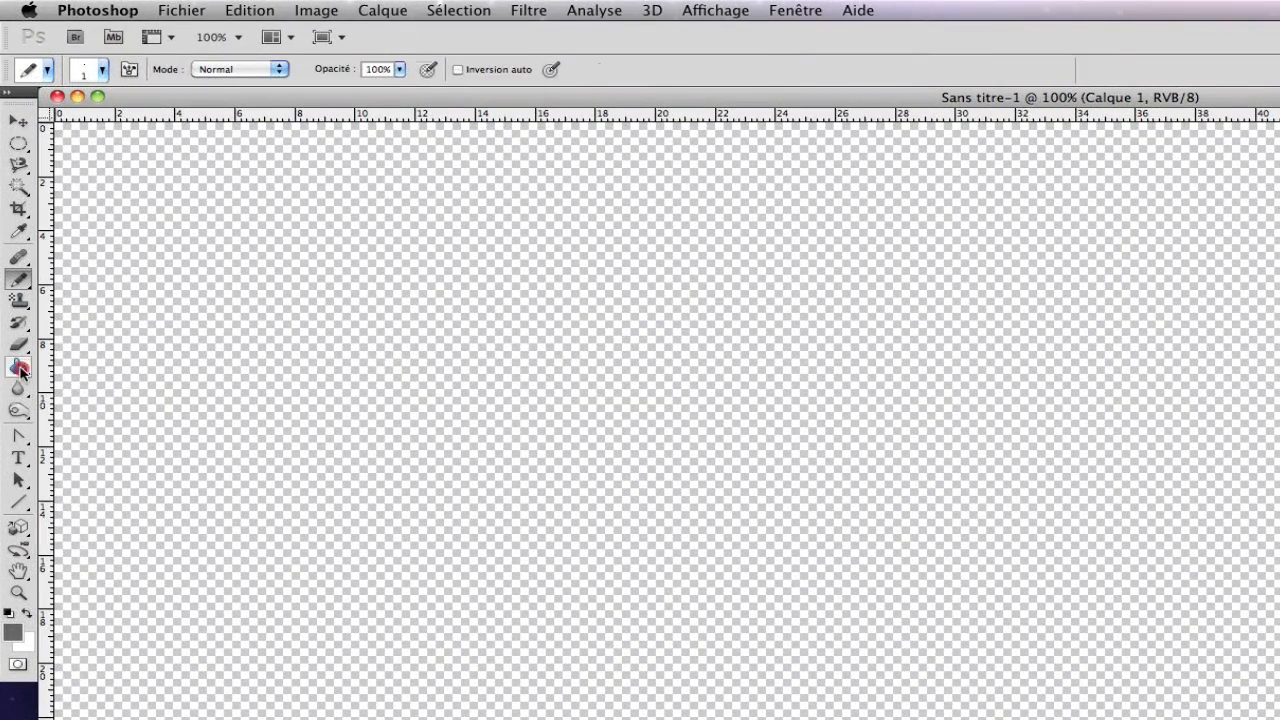
Step: Fill the empty canvas with the grey-block pattern using the Paint Bucket with its fill source set to Motif
left_click(19, 369)
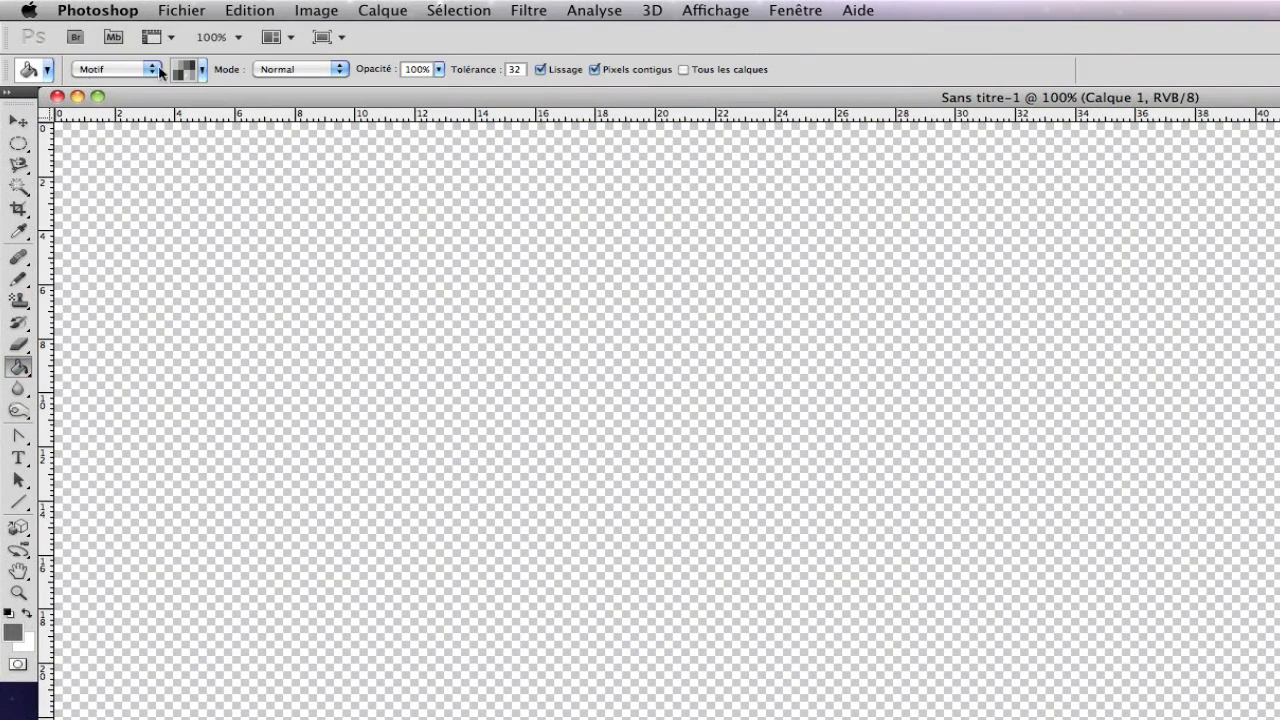
left_click(150, 69)
left_click(108, 69)
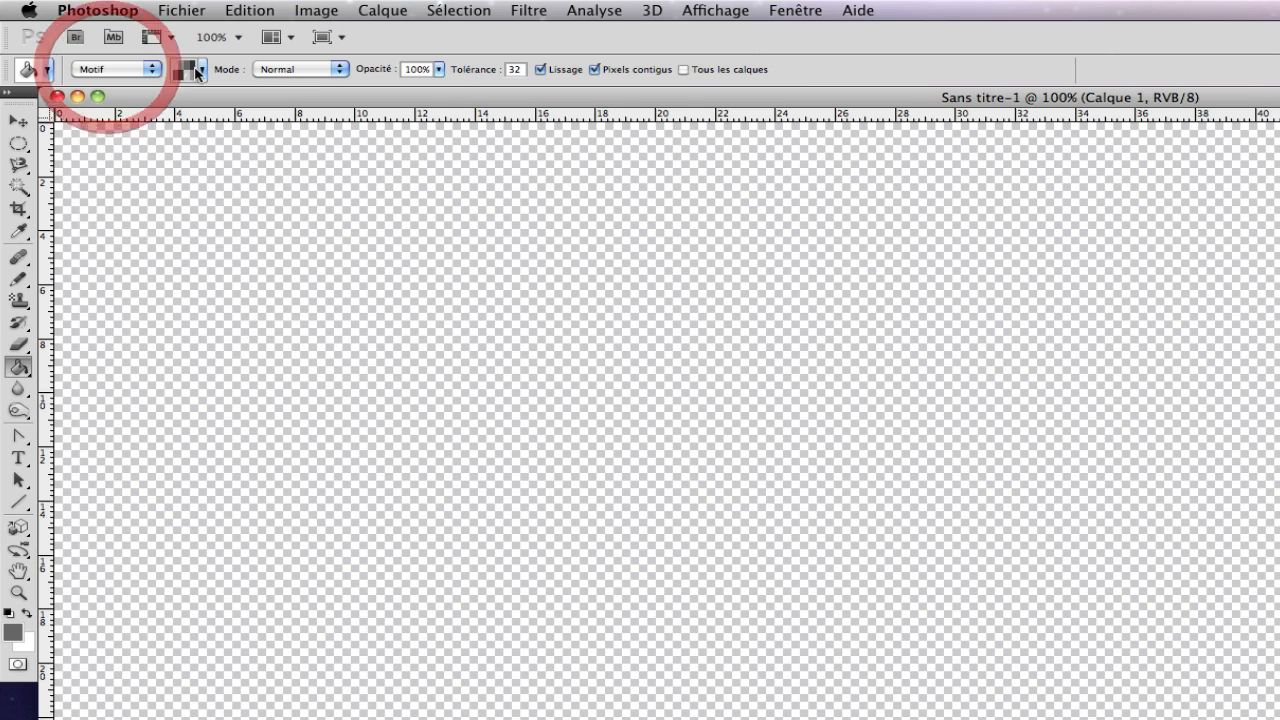
left_click(200, 70)
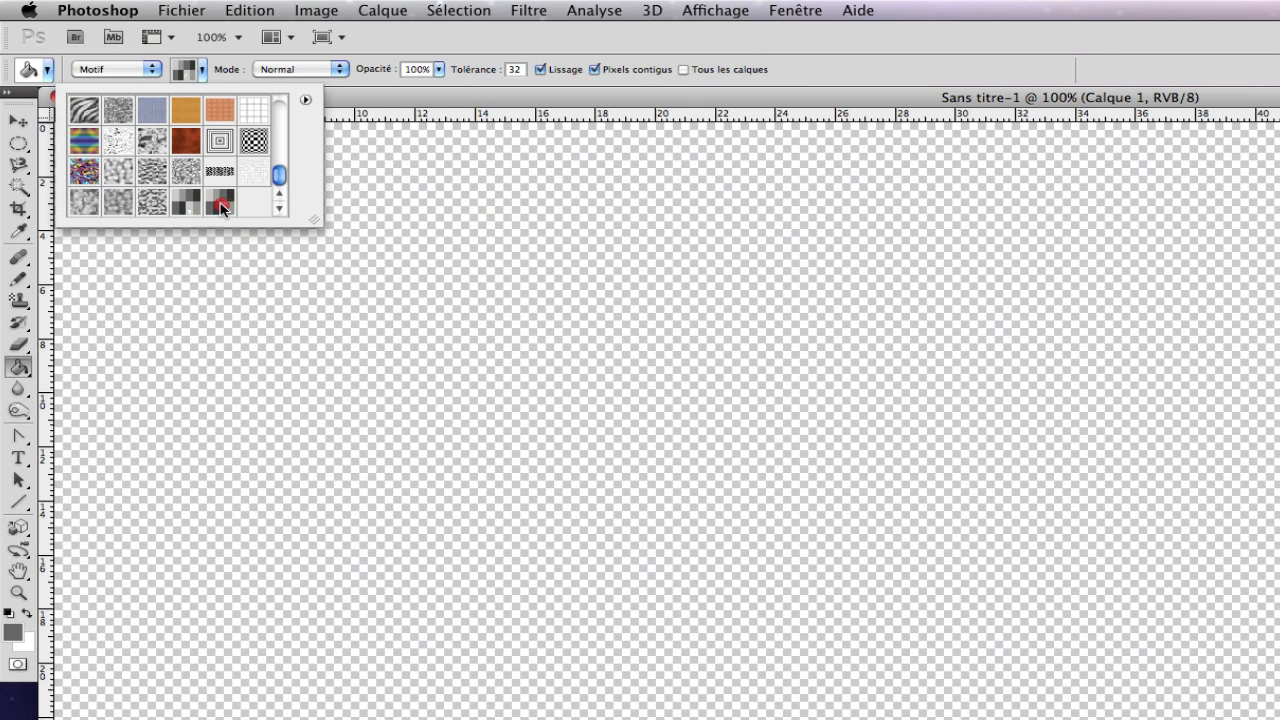
double_click(221, 206)
left_click(184, 204)
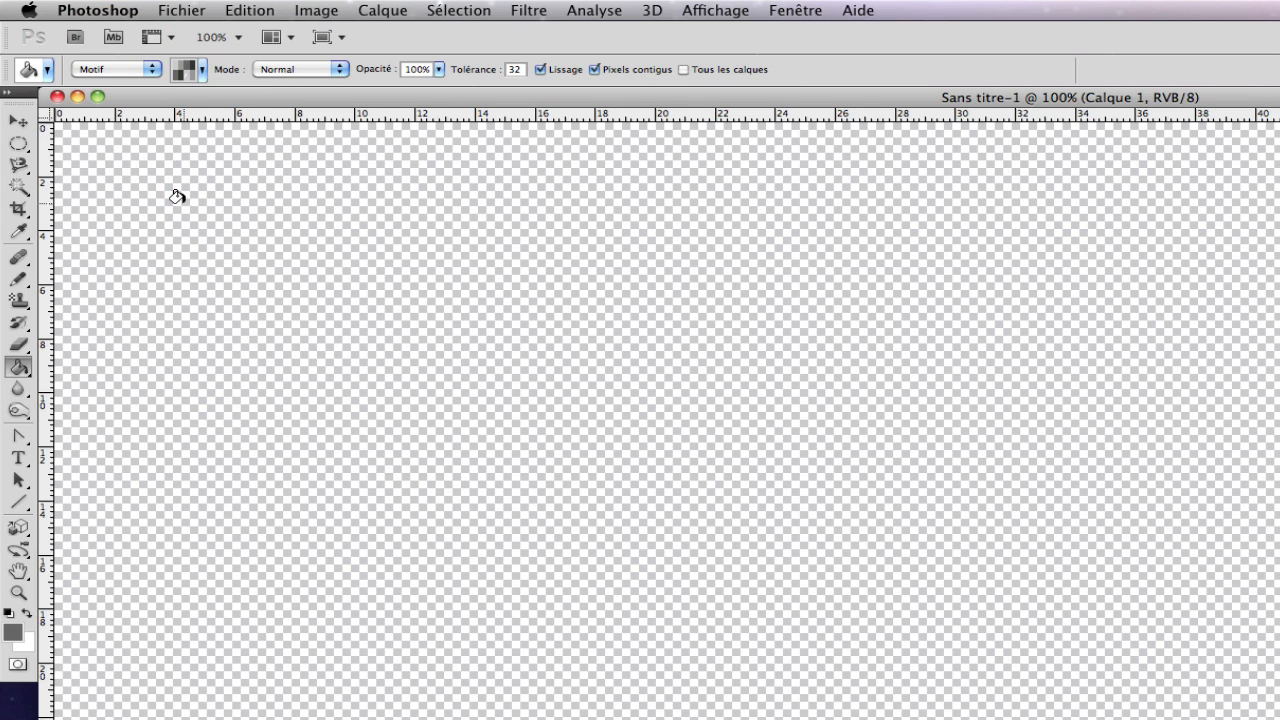
left_click(222, 287)
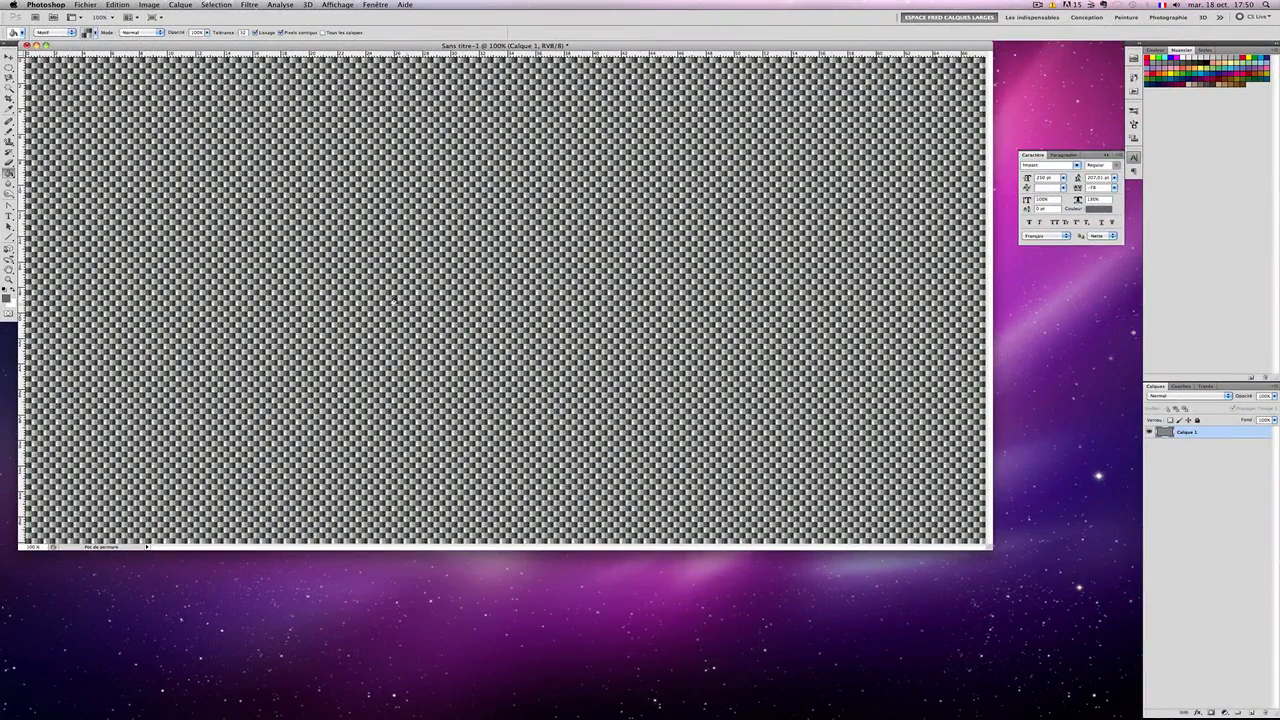
Step: Set the Paint Bucket's fill source to the foreground colour, keep #666666, and try filling over the patterned layer
left_click(9, 172)
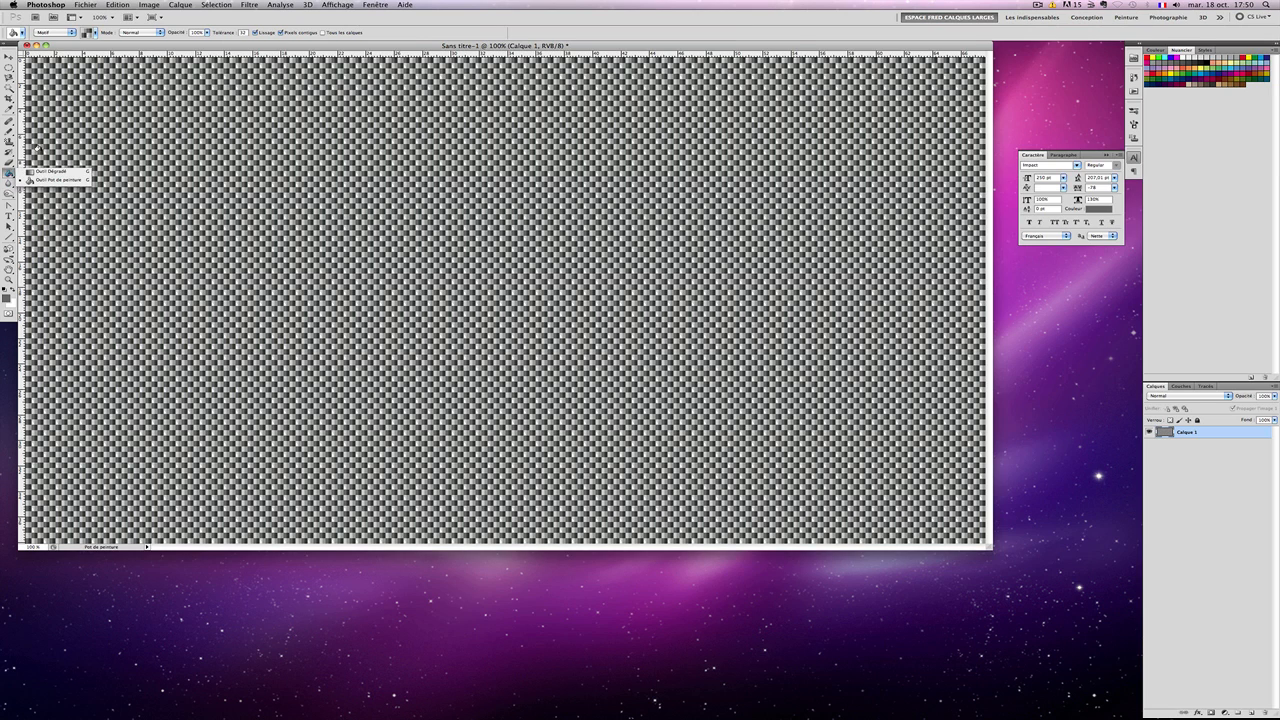
left_click(70, 32)
left_click(58, 24)
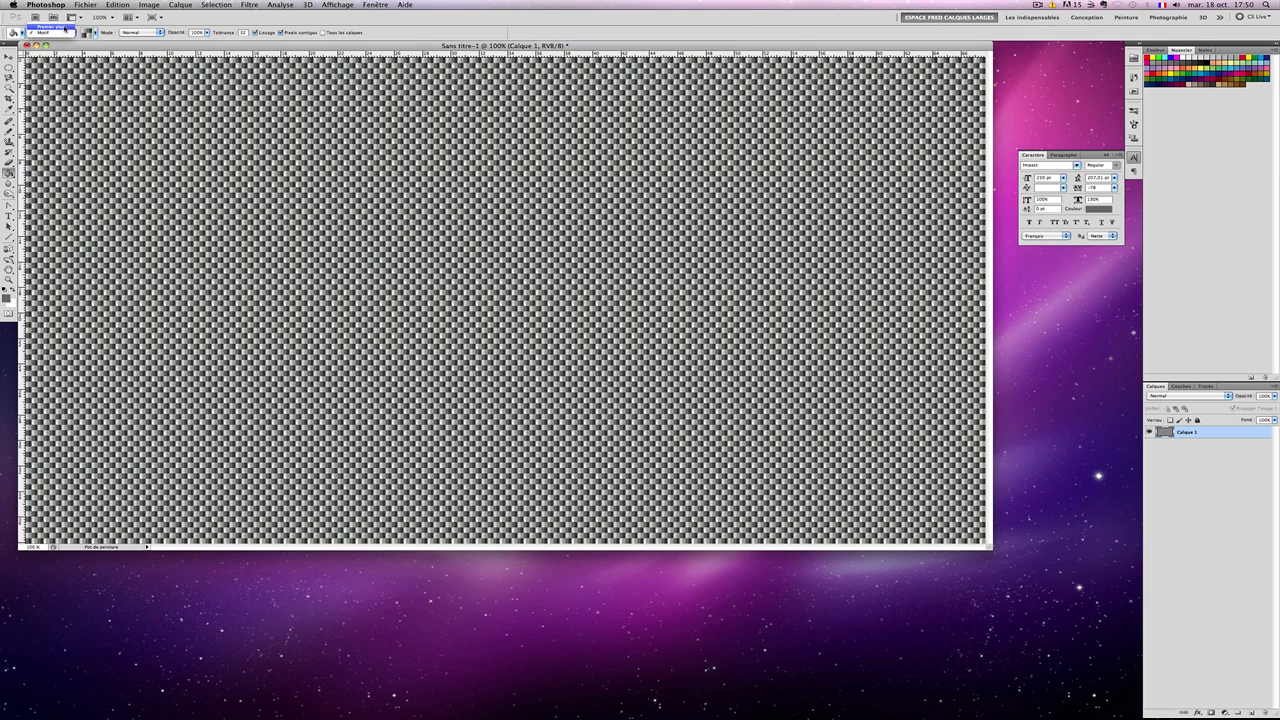
left_click(8, 294)
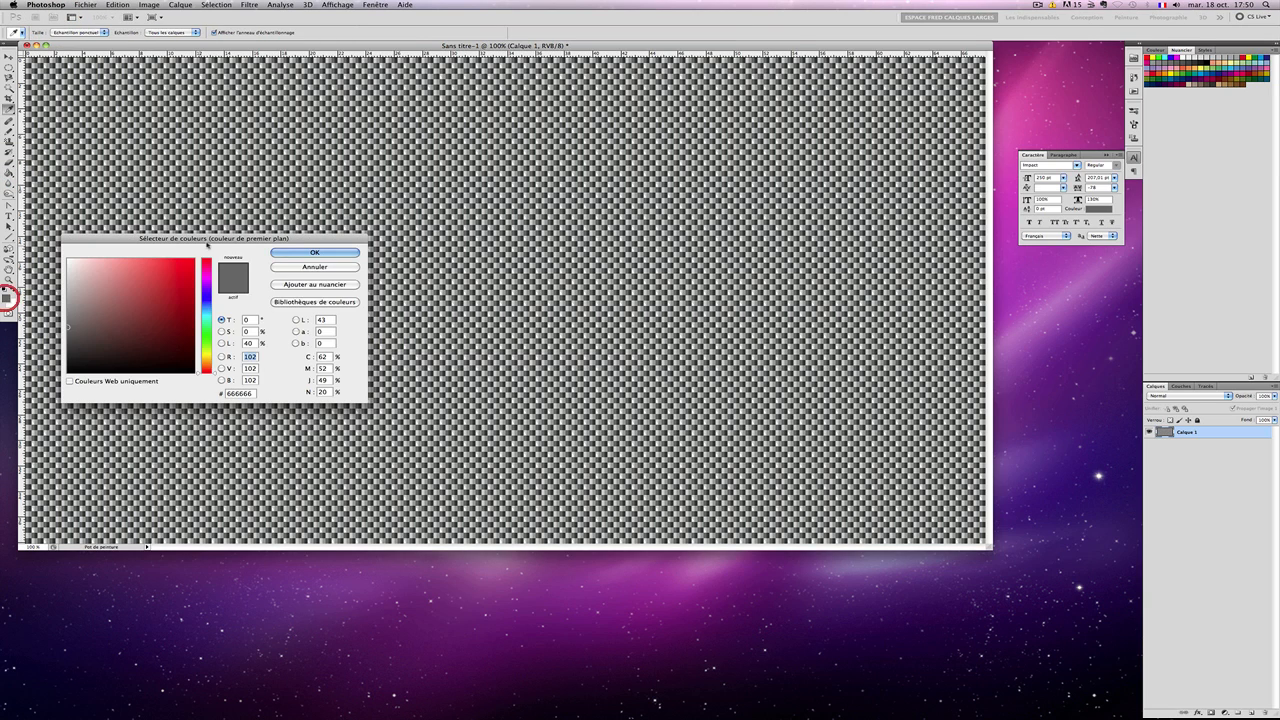
left_click(311, 254)
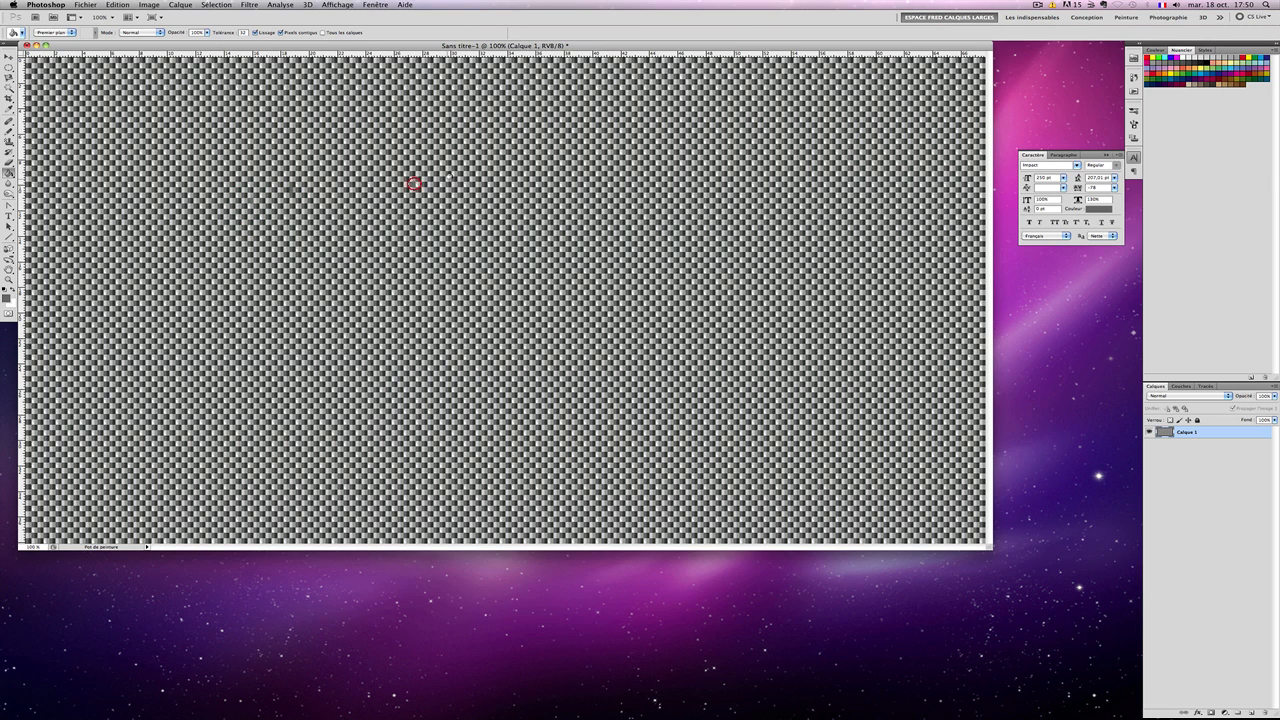
left_click(523, 154)
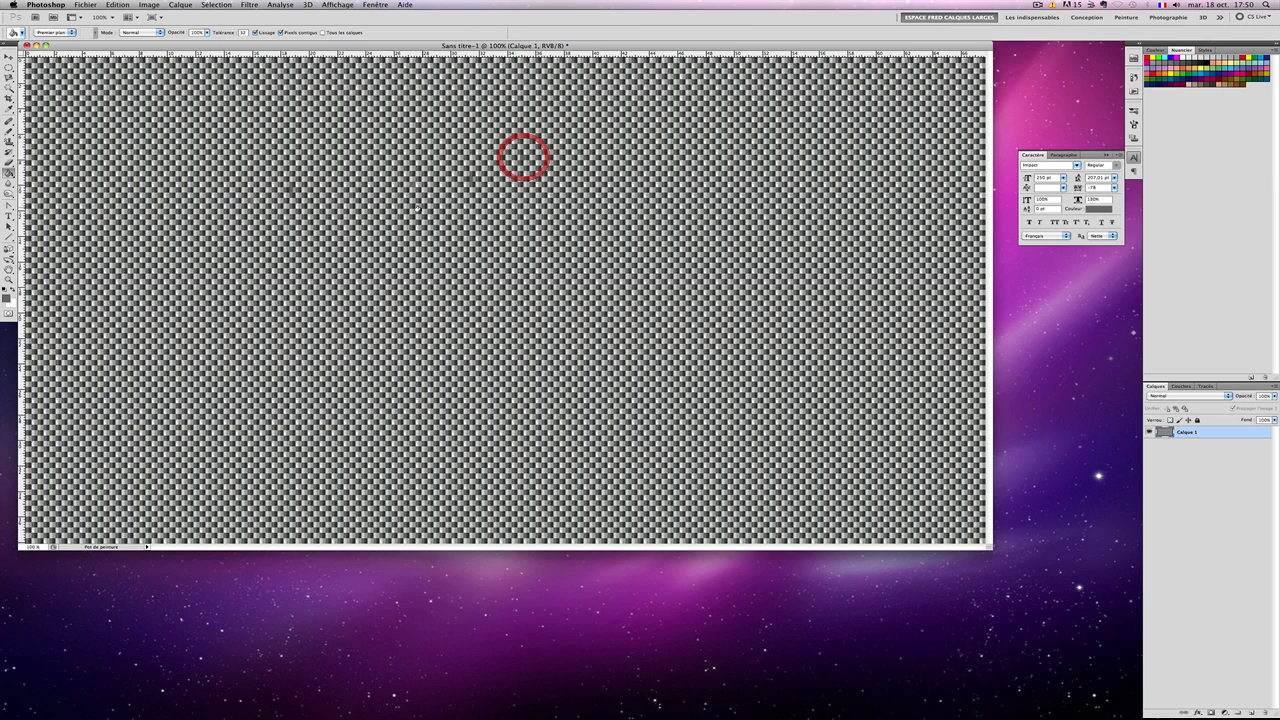
Step: Hide Calque 1, add a new layer above it and fill that layer with the #666666 foreground colour
left_click(1148, 432)
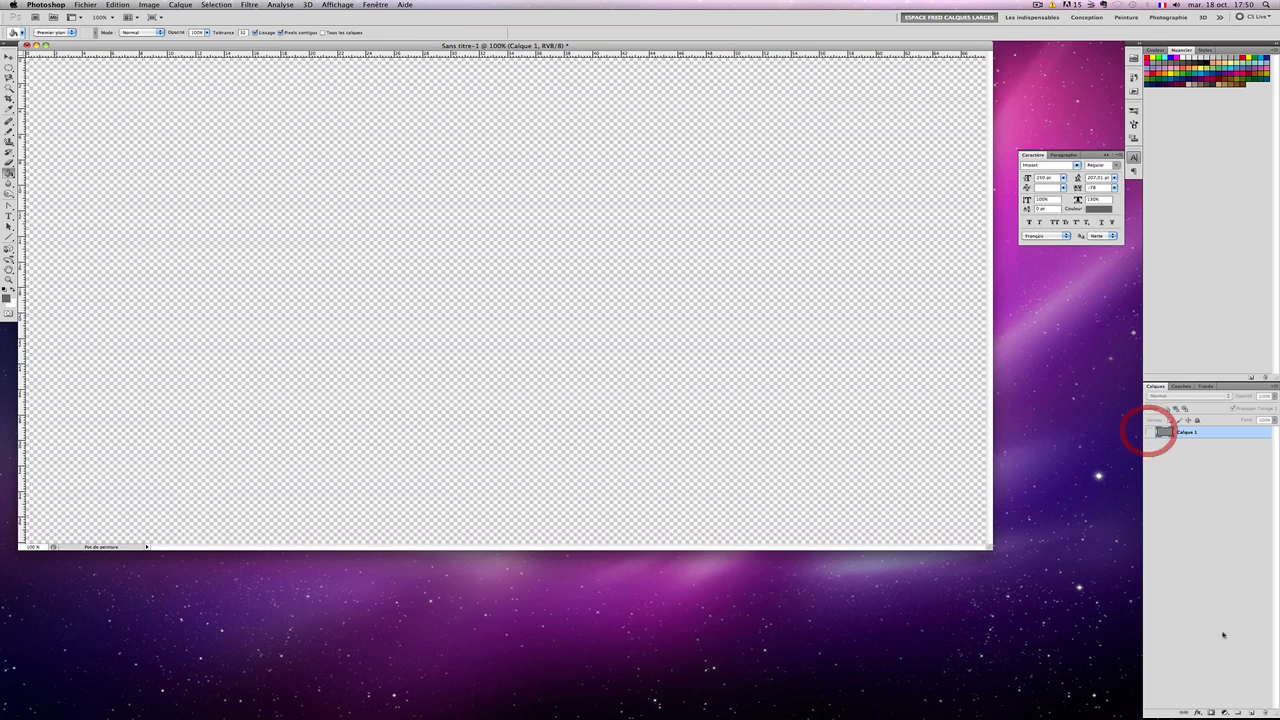
left_click(1251, 712)
left_click(334, 214)
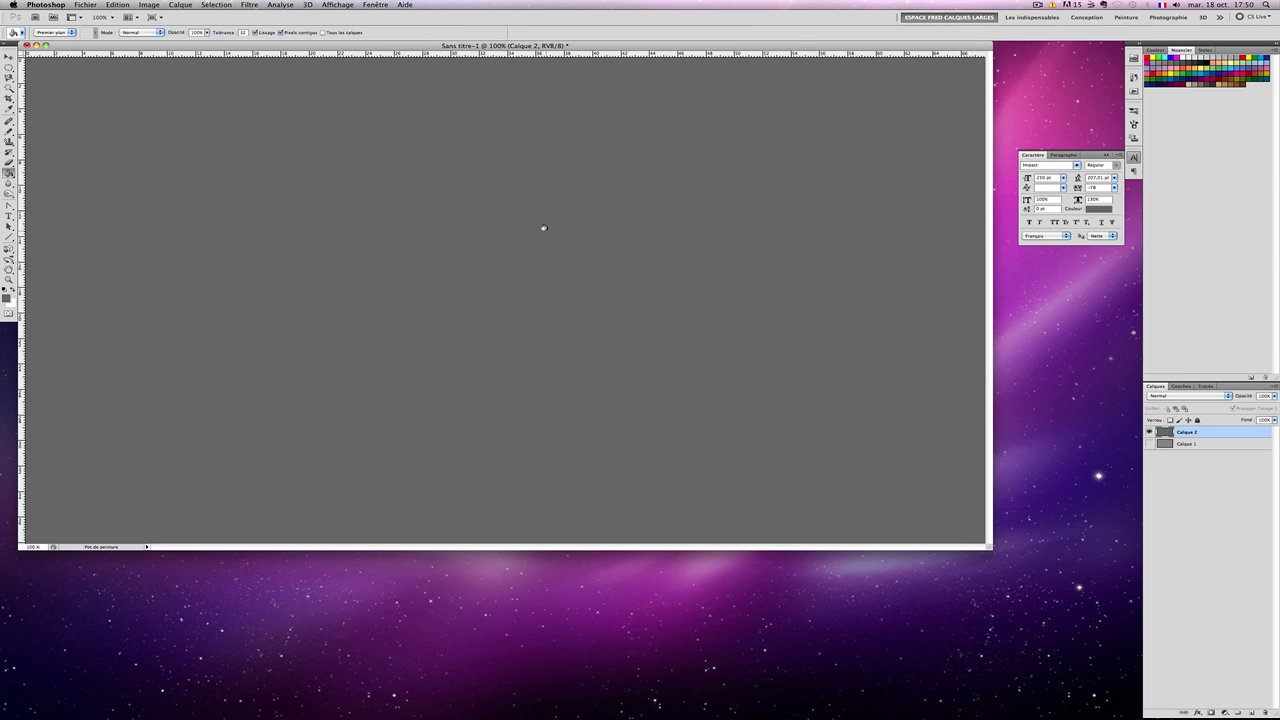
Step: Show Calque 1 again, switch the Paint Bucket's fill source back to Motif and fill Calque 2 with the grey-block pattern
left_click(1148, 443)
left_click(71, 32)
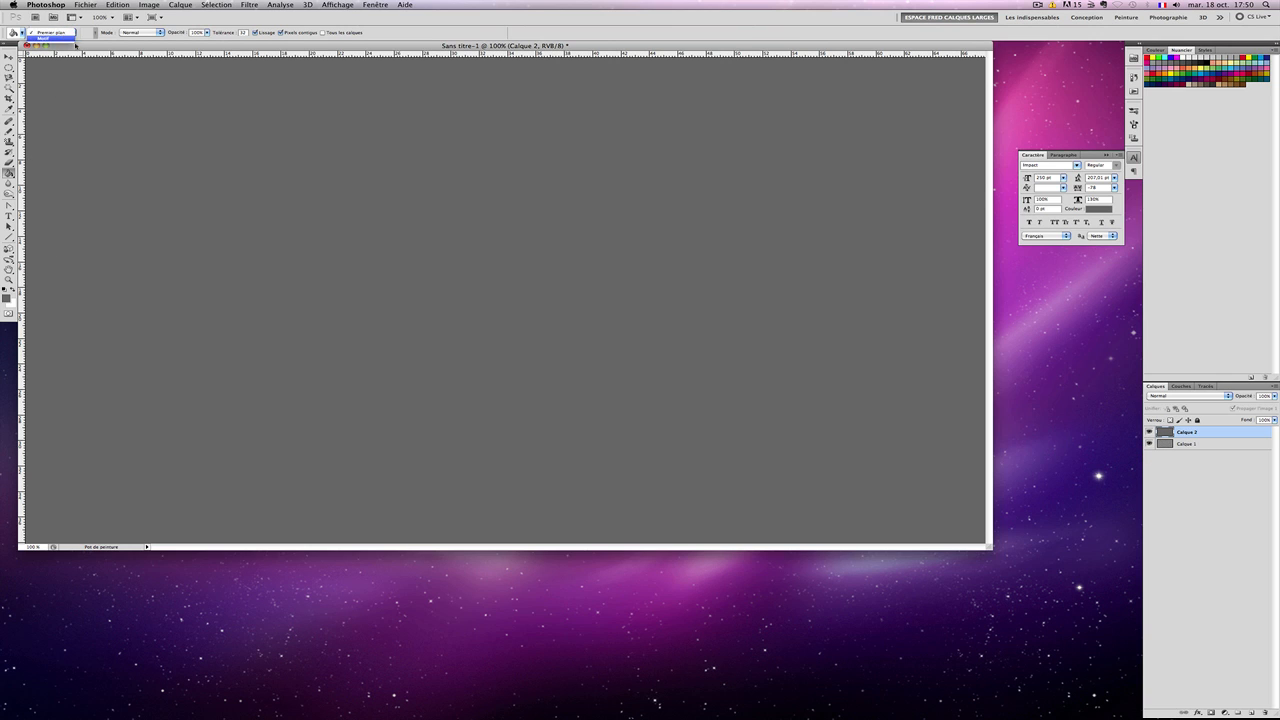
left_click(60, 44)
left_click(131, 121)
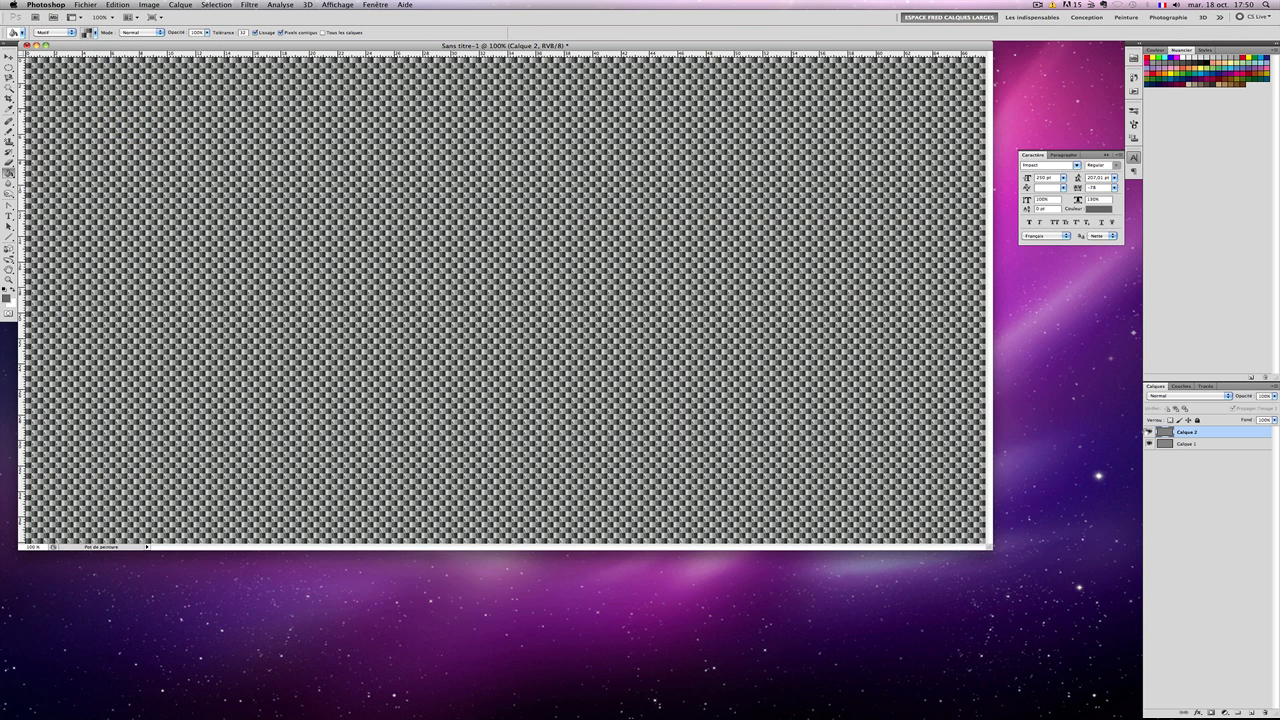
Step: Delete the layer Calque 1 and hide the patterned layer Calque 2
left_click(1216, 446)
left_click(1230, 447, "ctrl")
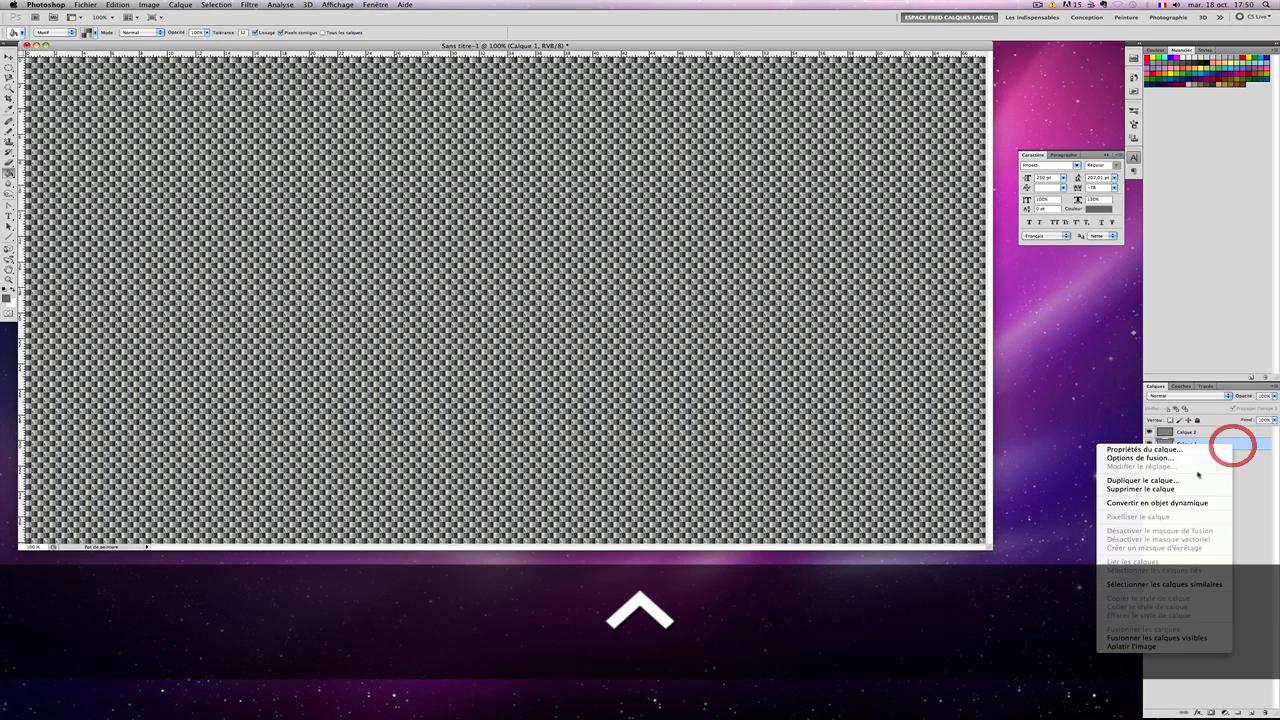
left_click(1191, 488)
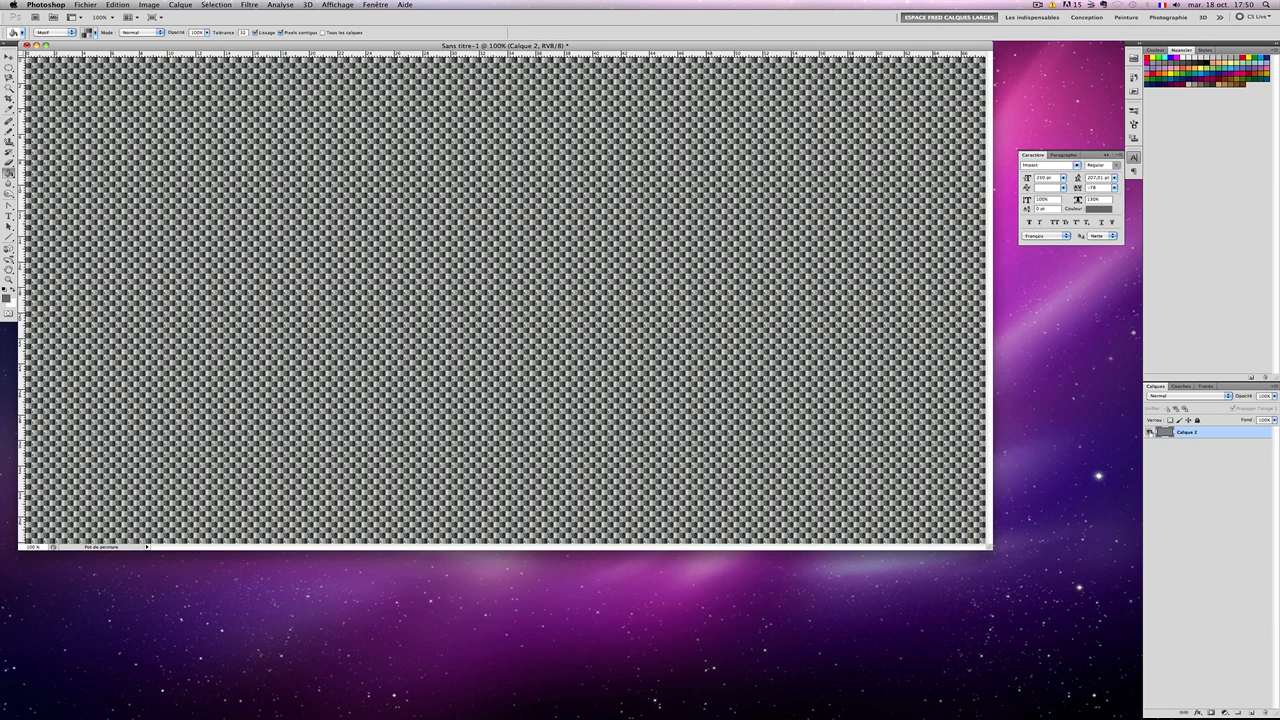
left_click(1150, 431)
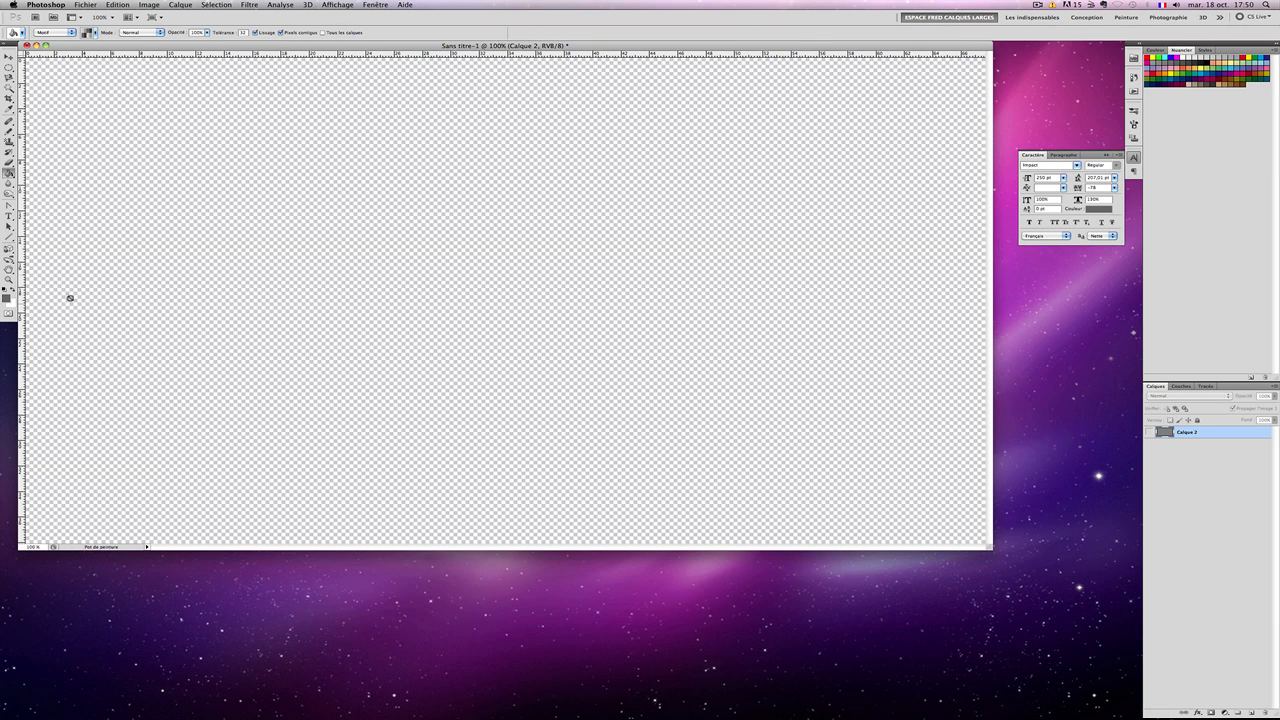
Step: Add the text CREATION MODERNE in the upper part of the canvas, with one word on each of two lines
left_click(9, 215)
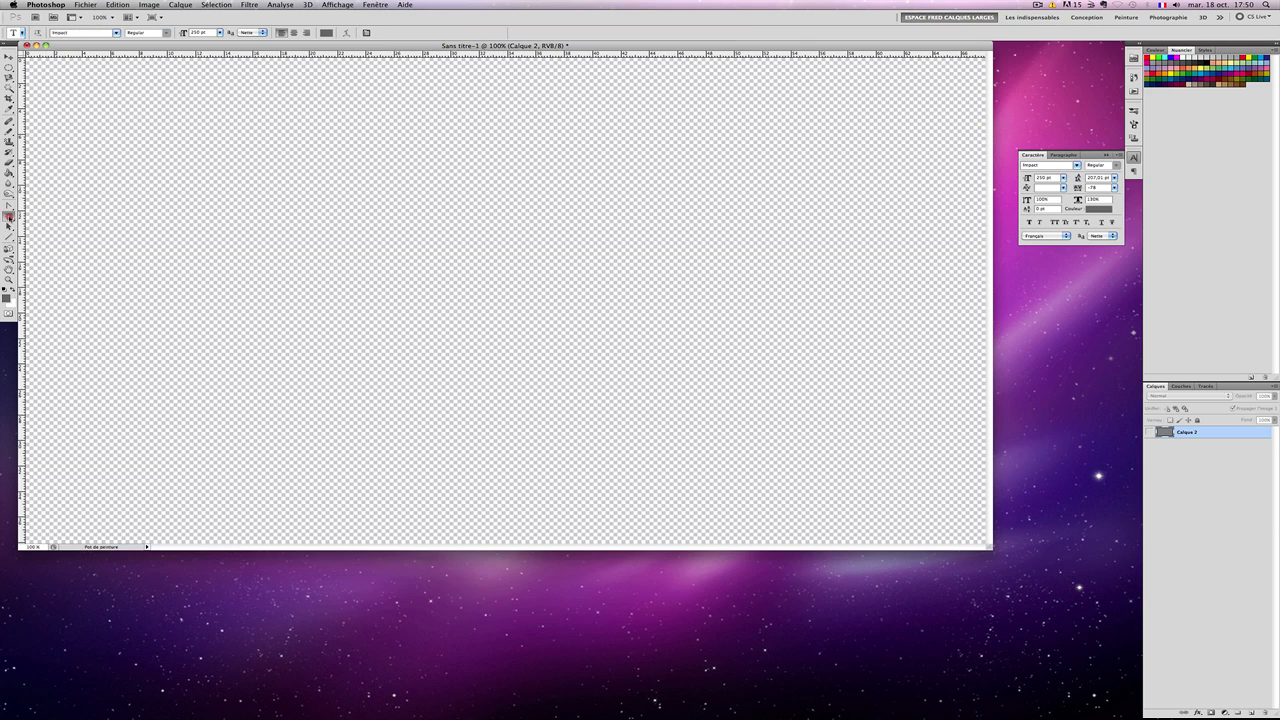
left_click(248, 244)
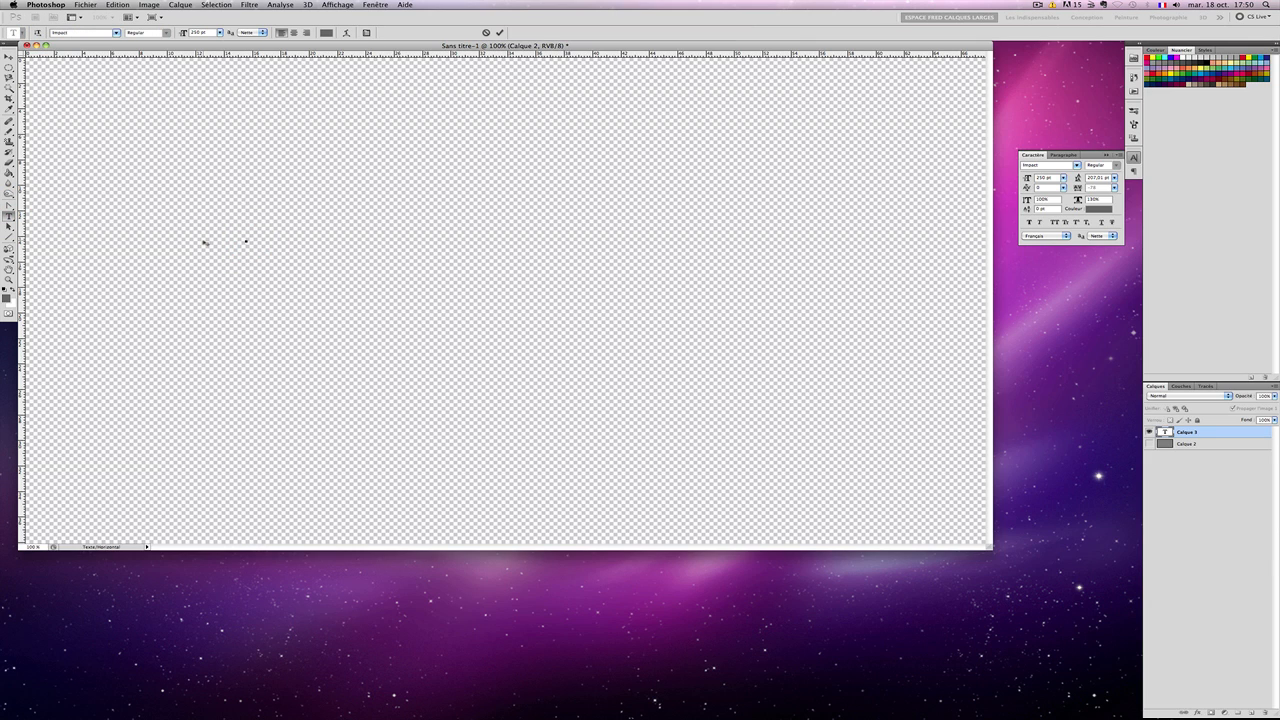
type("CREATION")
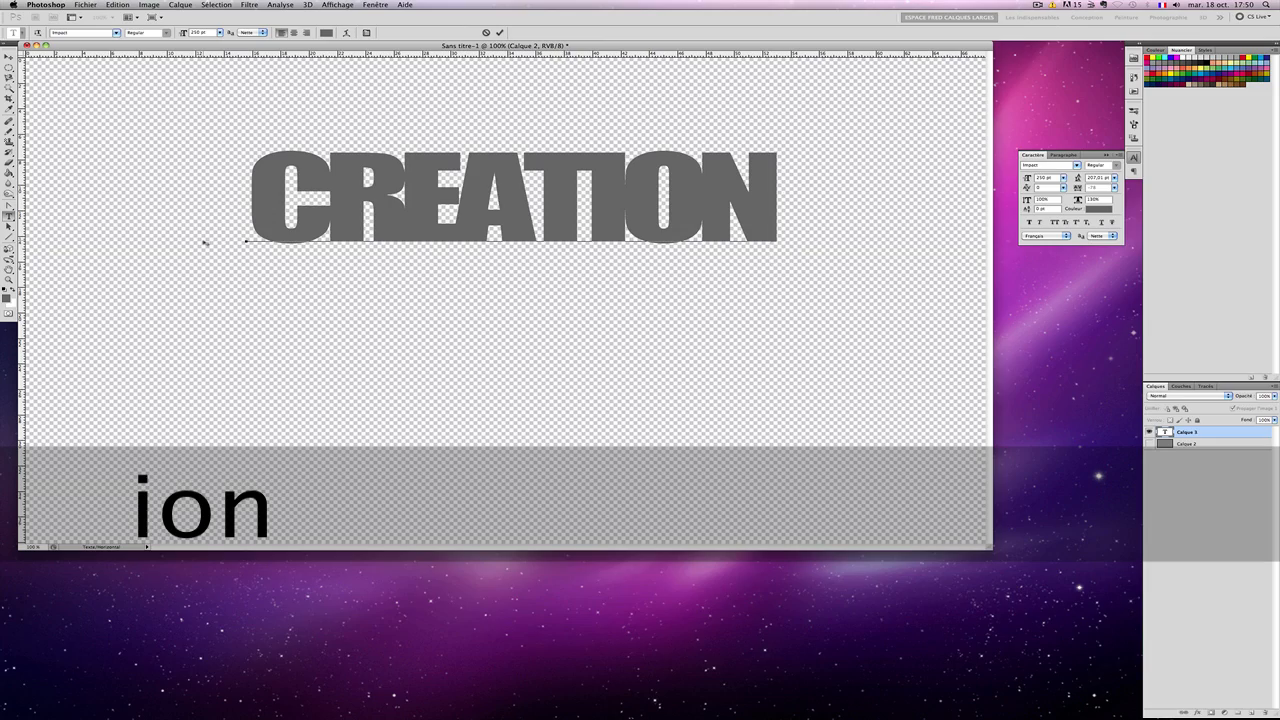
key("Return")
type("MODER")
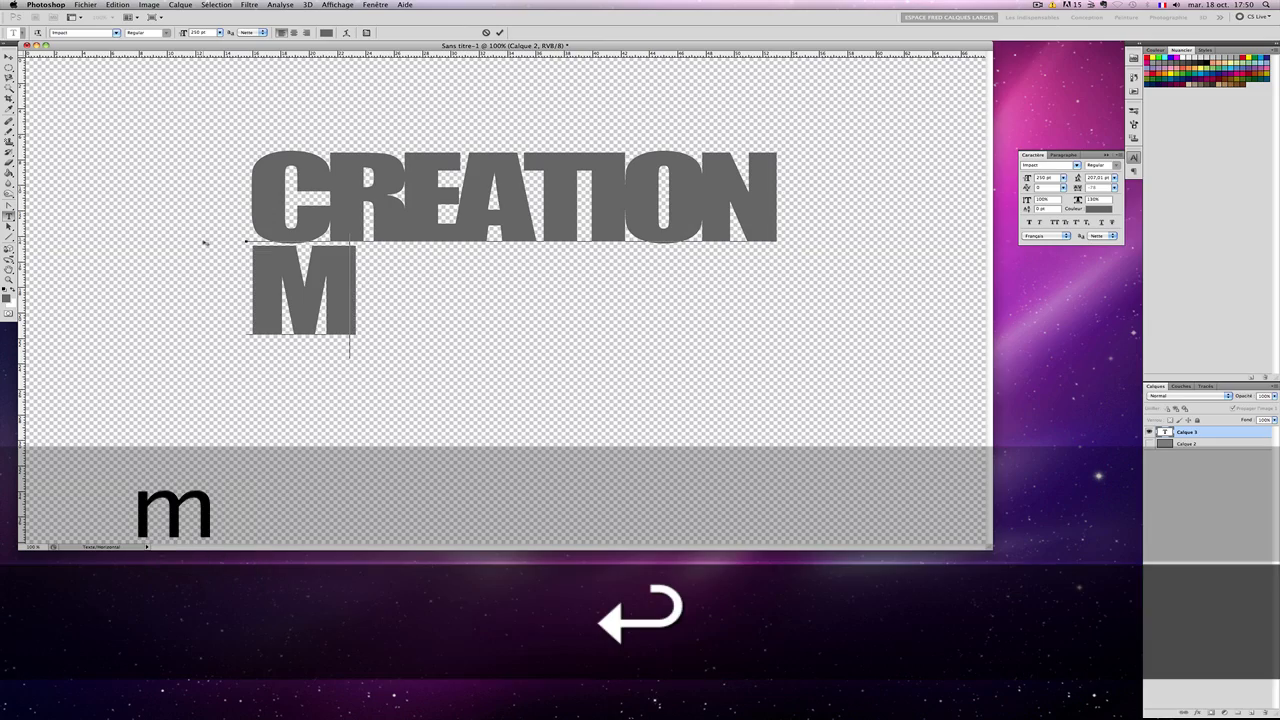
type("NE")
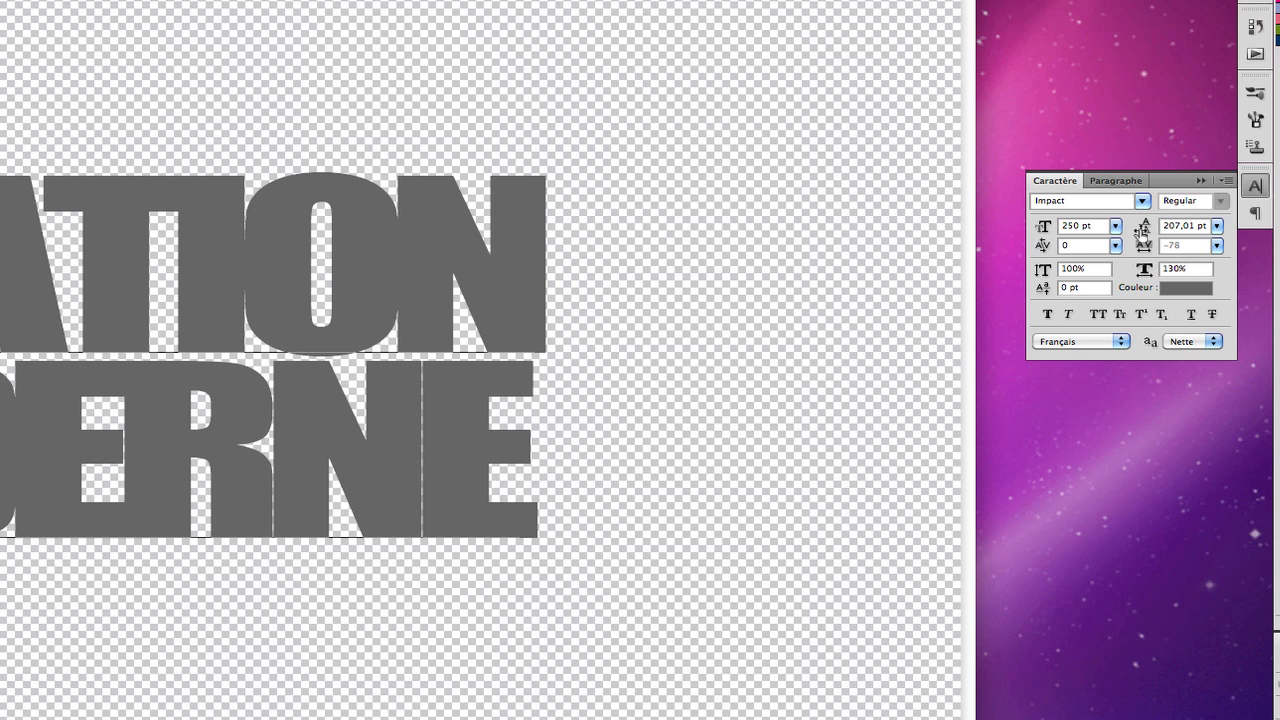
Step: Set the whole title's leading to 218,01 pt and its tracking to -78
left_click_drag(1141, 229, 1141, 228)
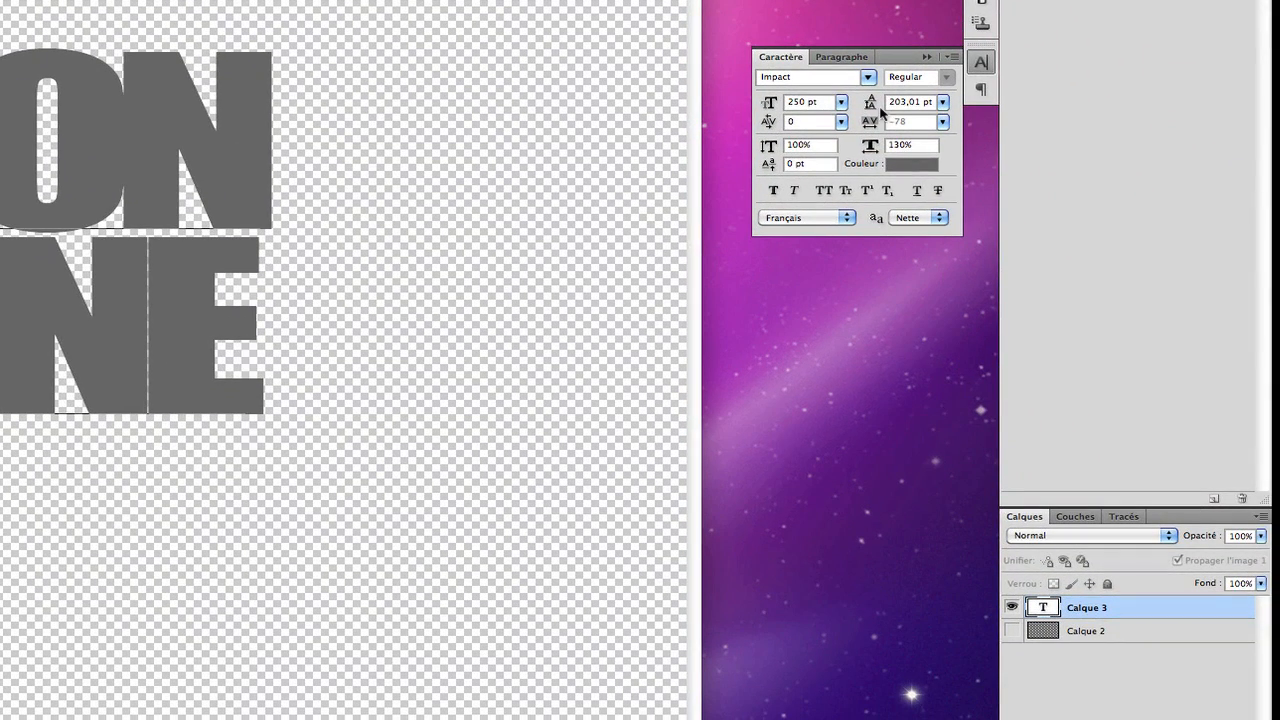
left_click_drag(872, 108, 870, 102)
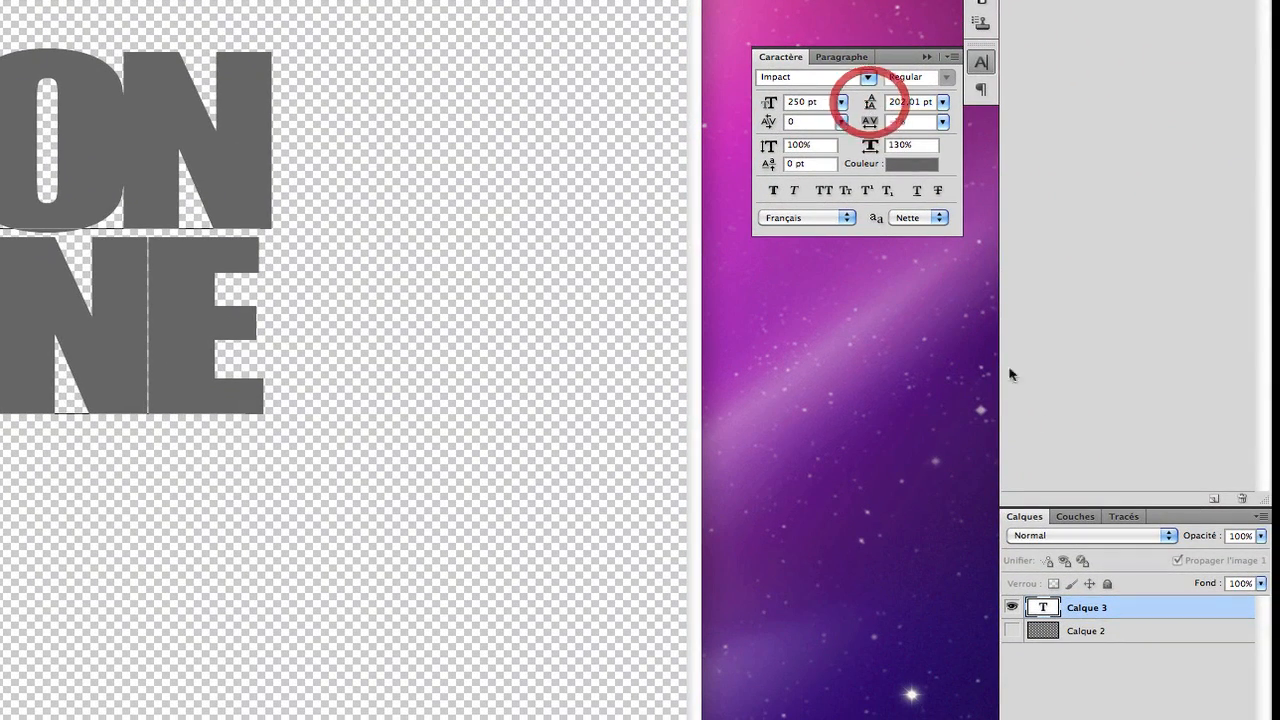
double_click(1041, 607)
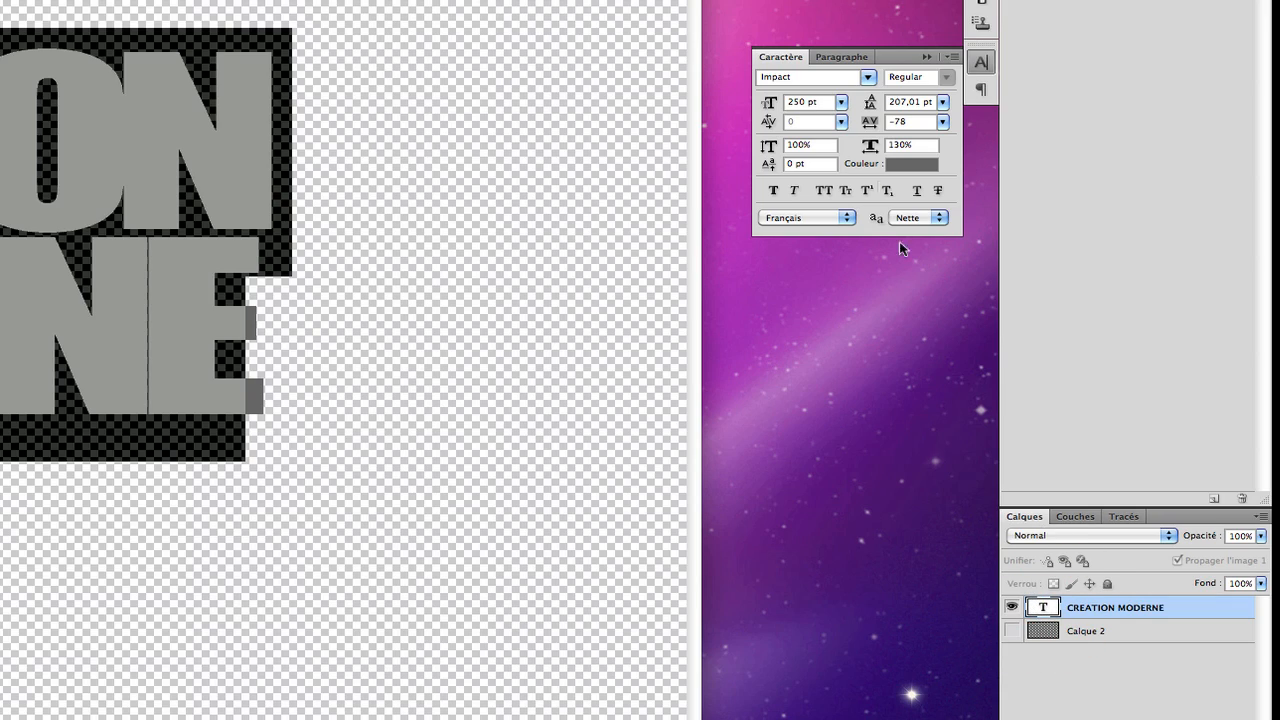
left_click_drag(868, 106, 870, 104)
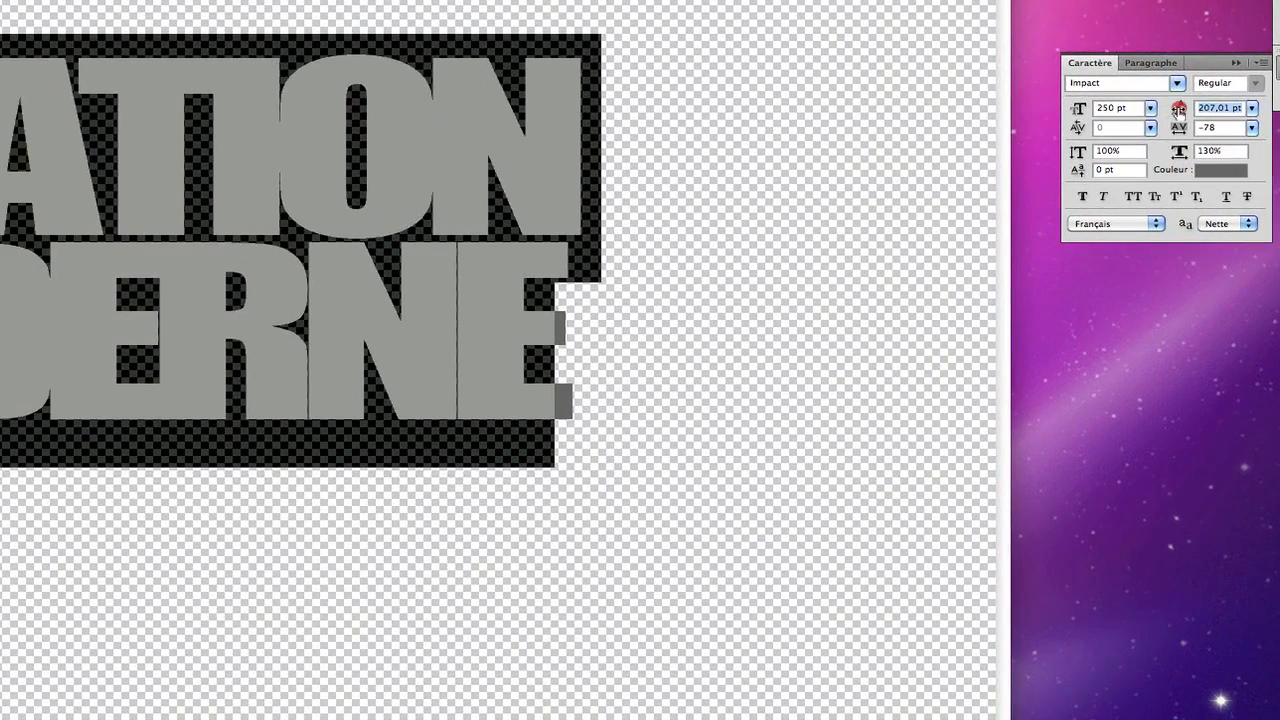
mouse_move(1179, 109)
left_mouse_down()
mouse_move(1204, 106)
mouse_move(1180, 104)
mouse_move(1160, 134)
mouse_move(1182, 130)
left_mouse_up()
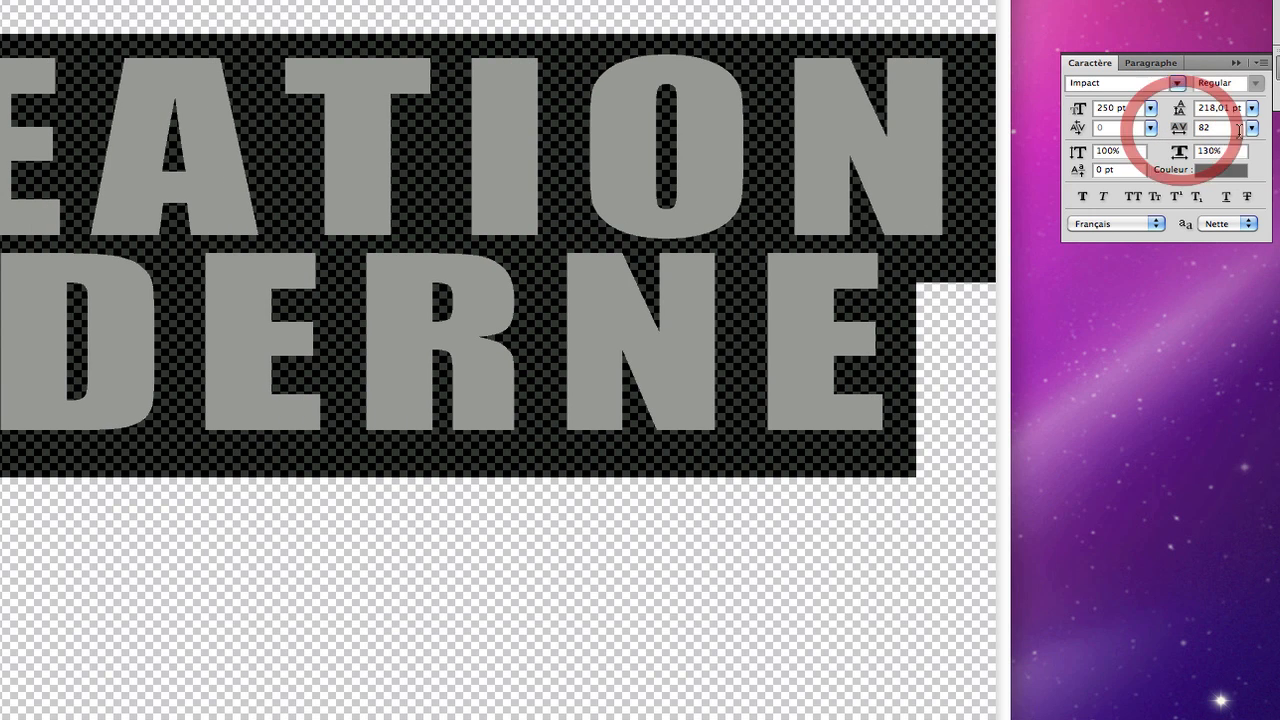
left_click(1176, 132)
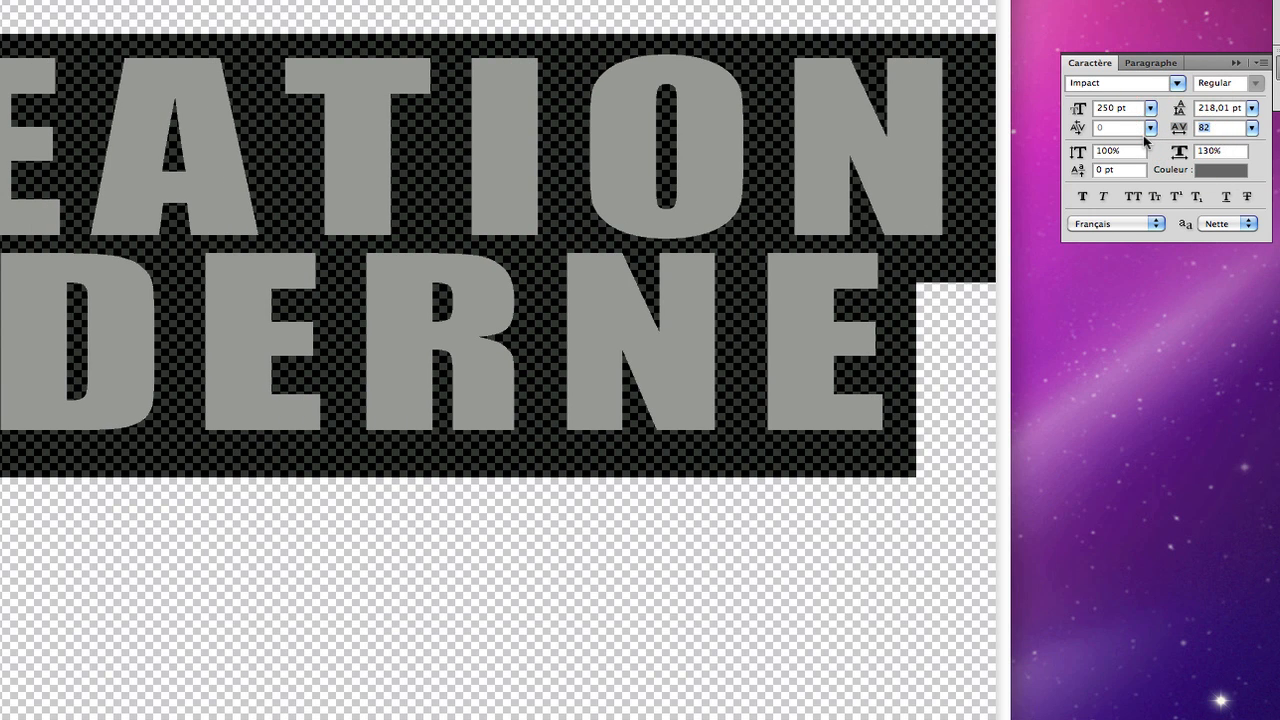
type("-78")
key("Return")
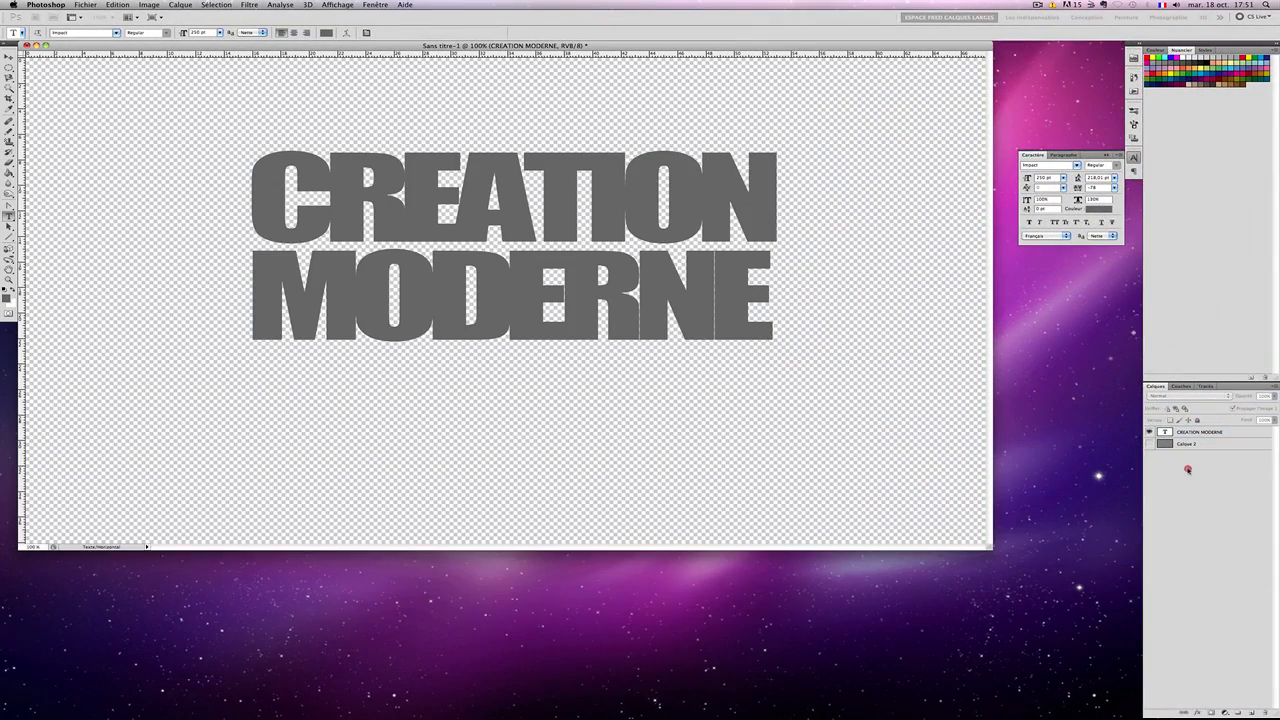
Step: Change the colour of the whole CREATION MODERNE title to white
left_click(1178, 464)
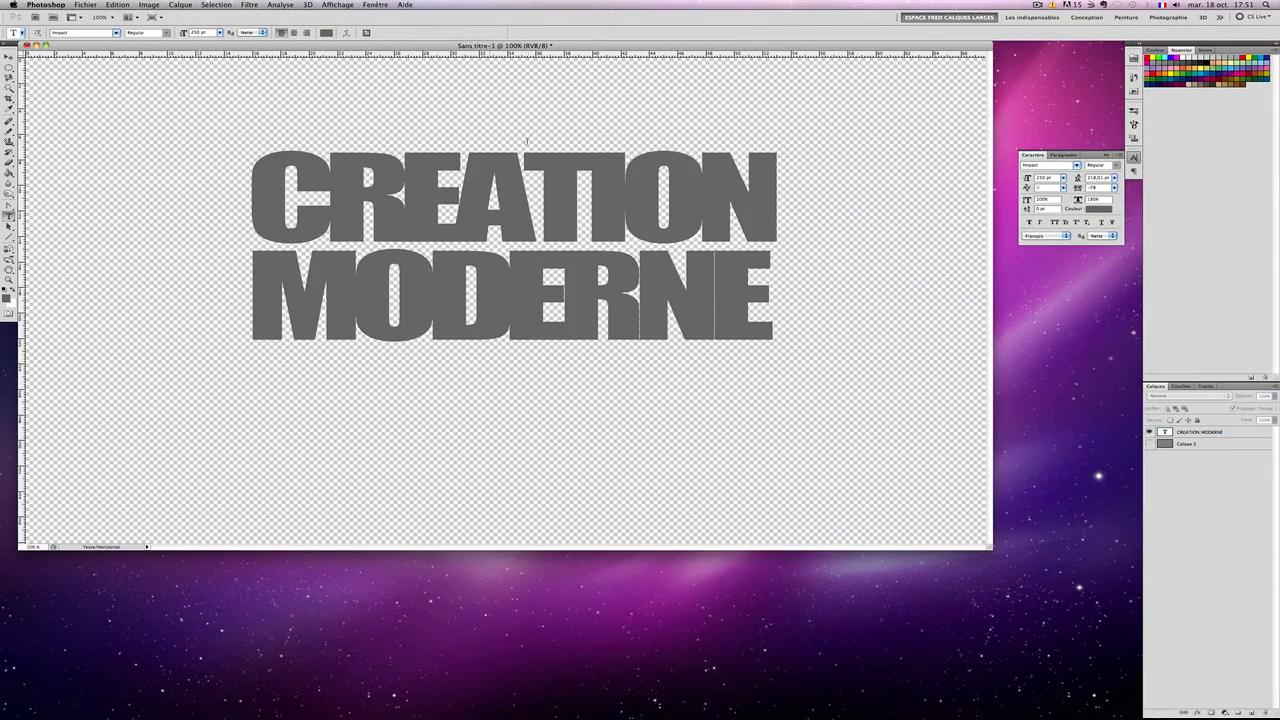
double_click(1164, 432)
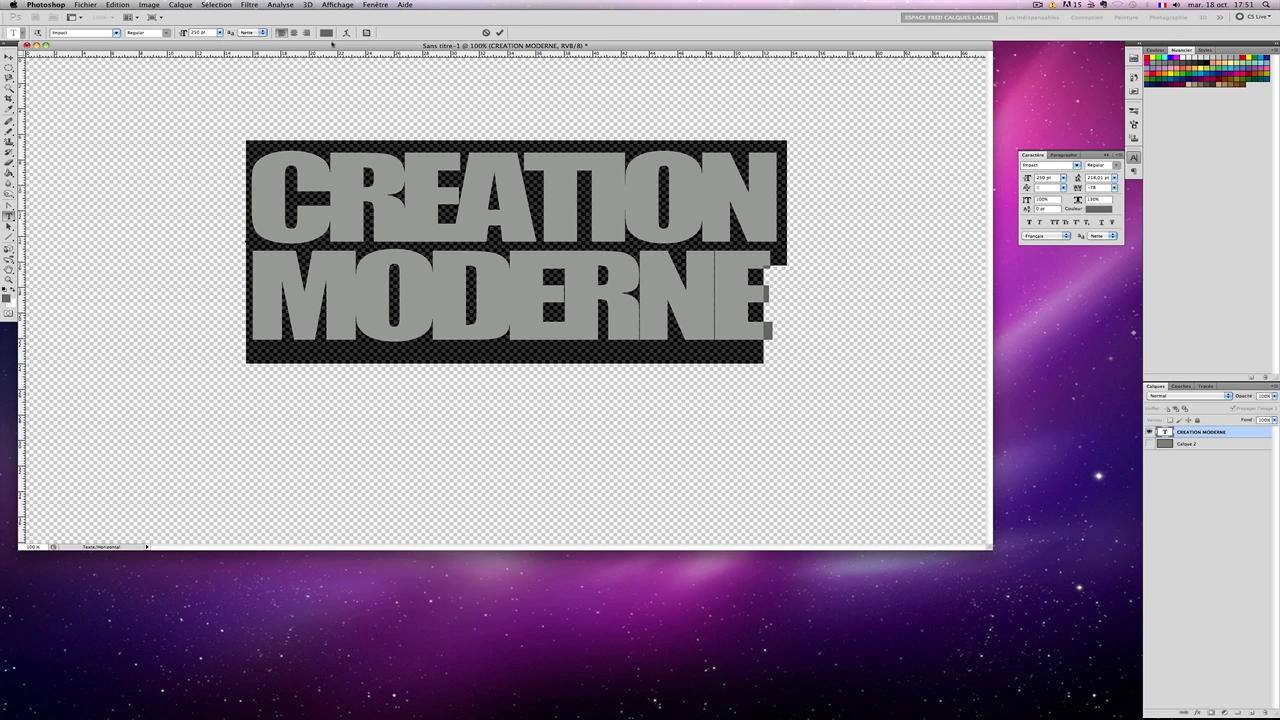
left_click(327, 33)
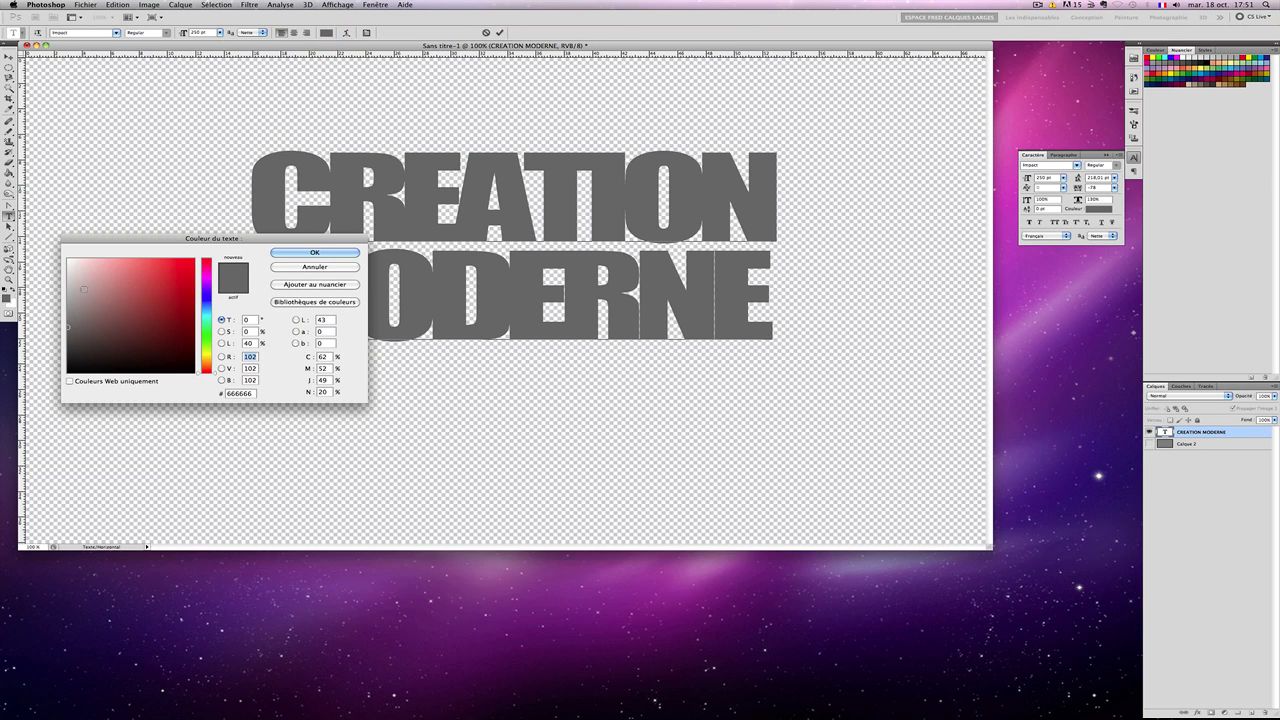
left_click(280, 252)
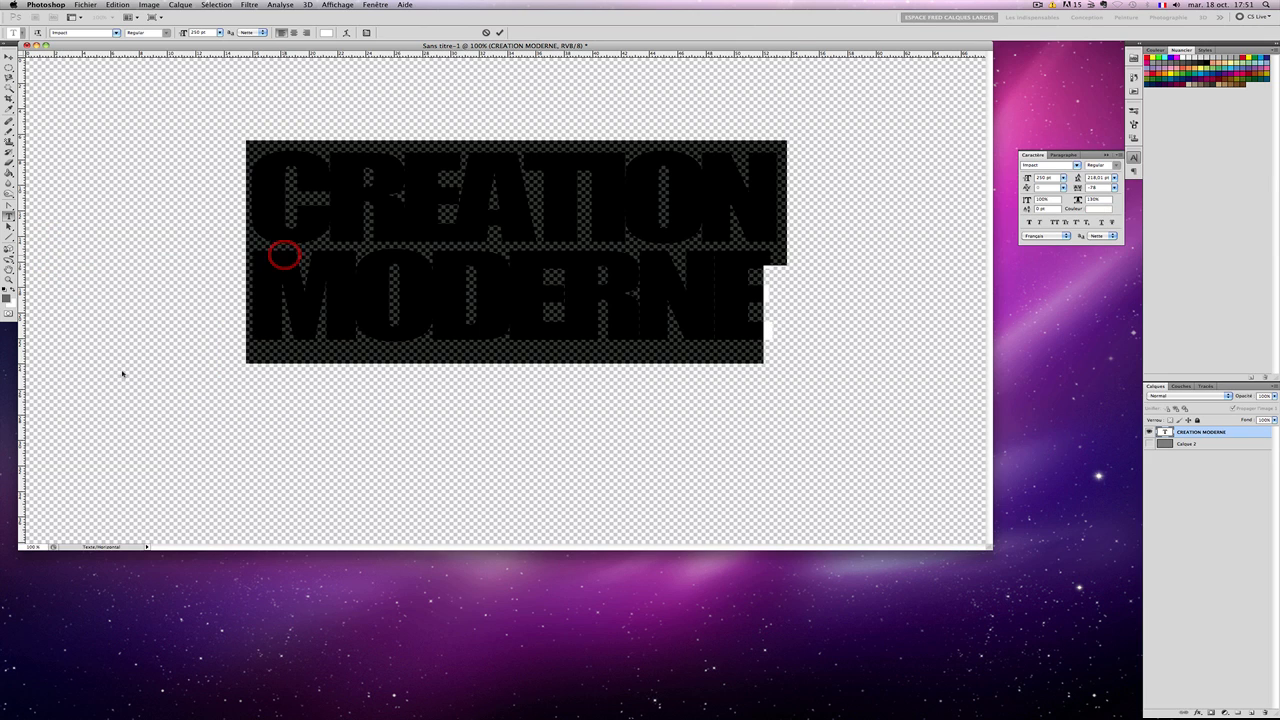
Step: Show Calque 2 again behind the title and reselect the CREATION MODERNE text layer
left_click(1213, 446)
left_click(1150, 444)
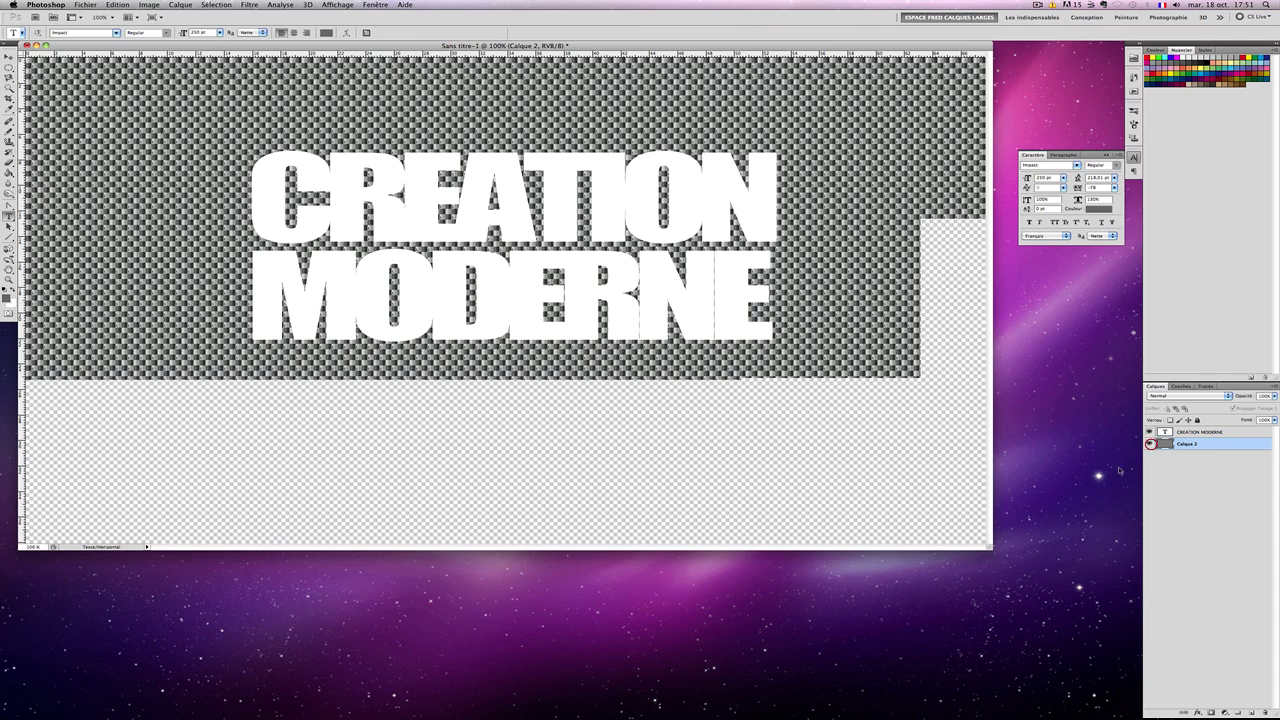
left_click(1221, 432)
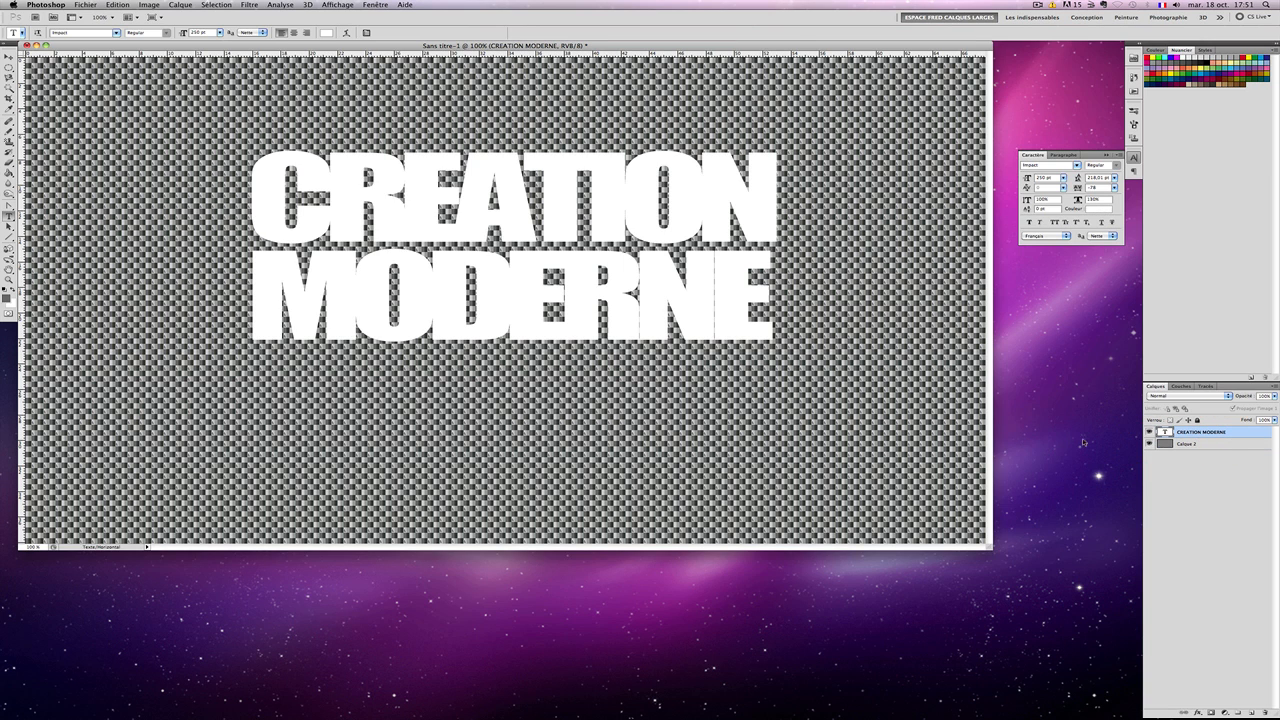
Step: Move the title down to the middle of the canvas and rotate it about 17 degrees counter-clockwise
key("v")
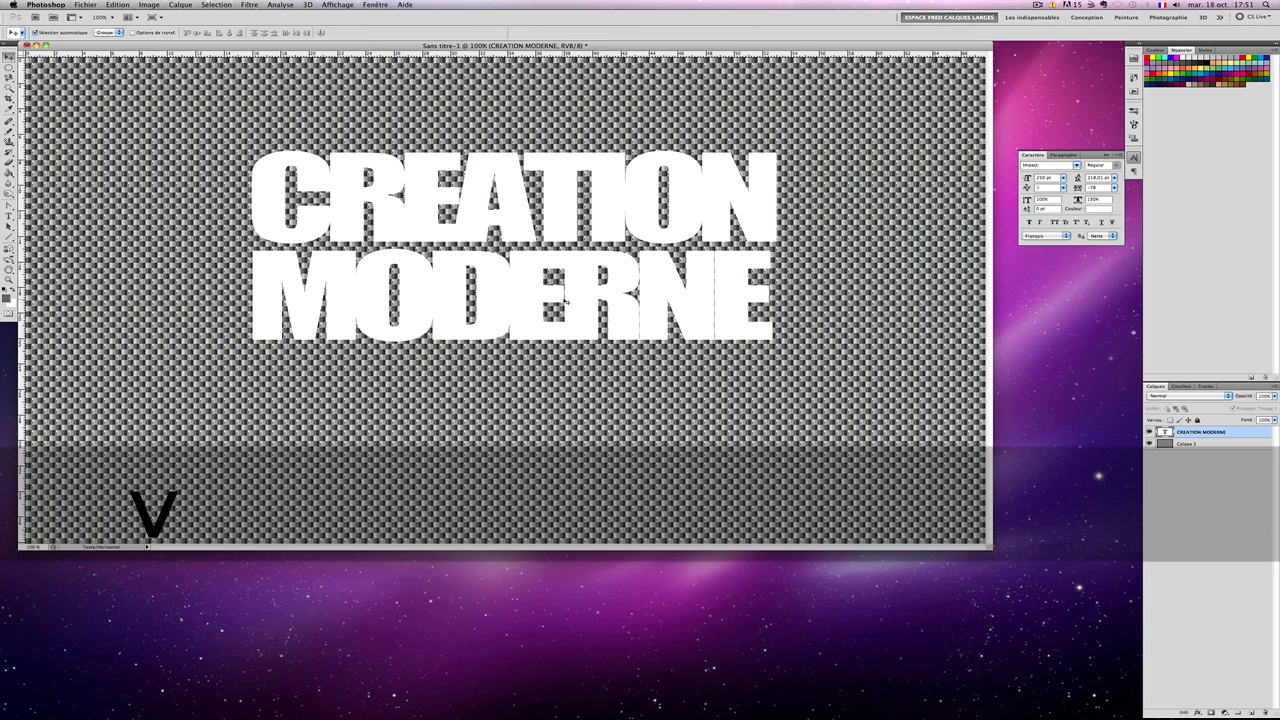
left_click_drag(522, 292, 529, 320)
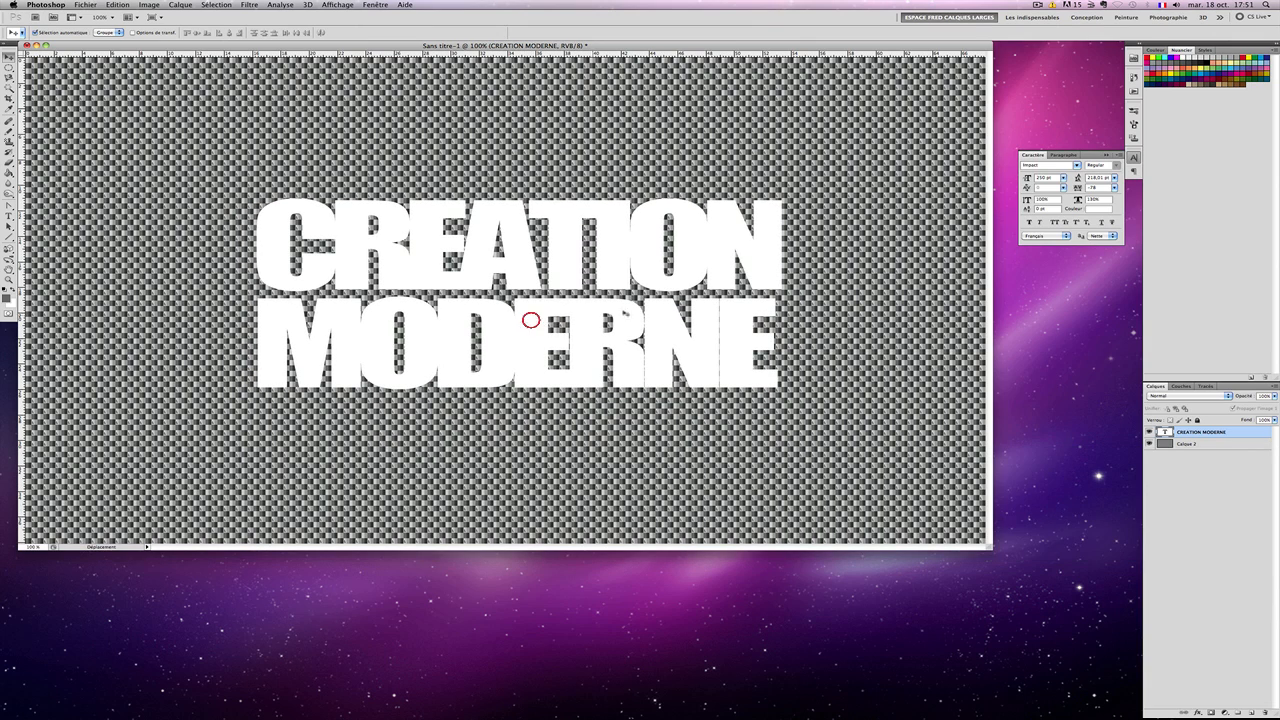
key("super+t")
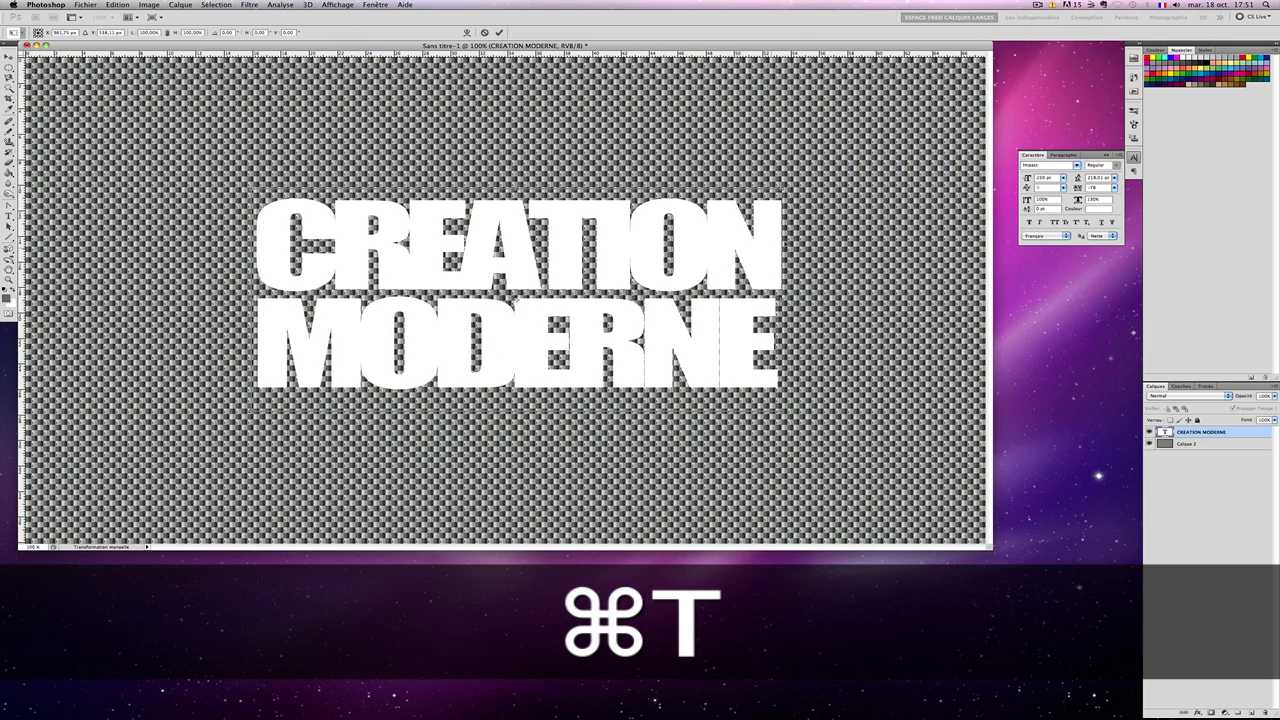
left_click_drag(802, 176, 729, 120)
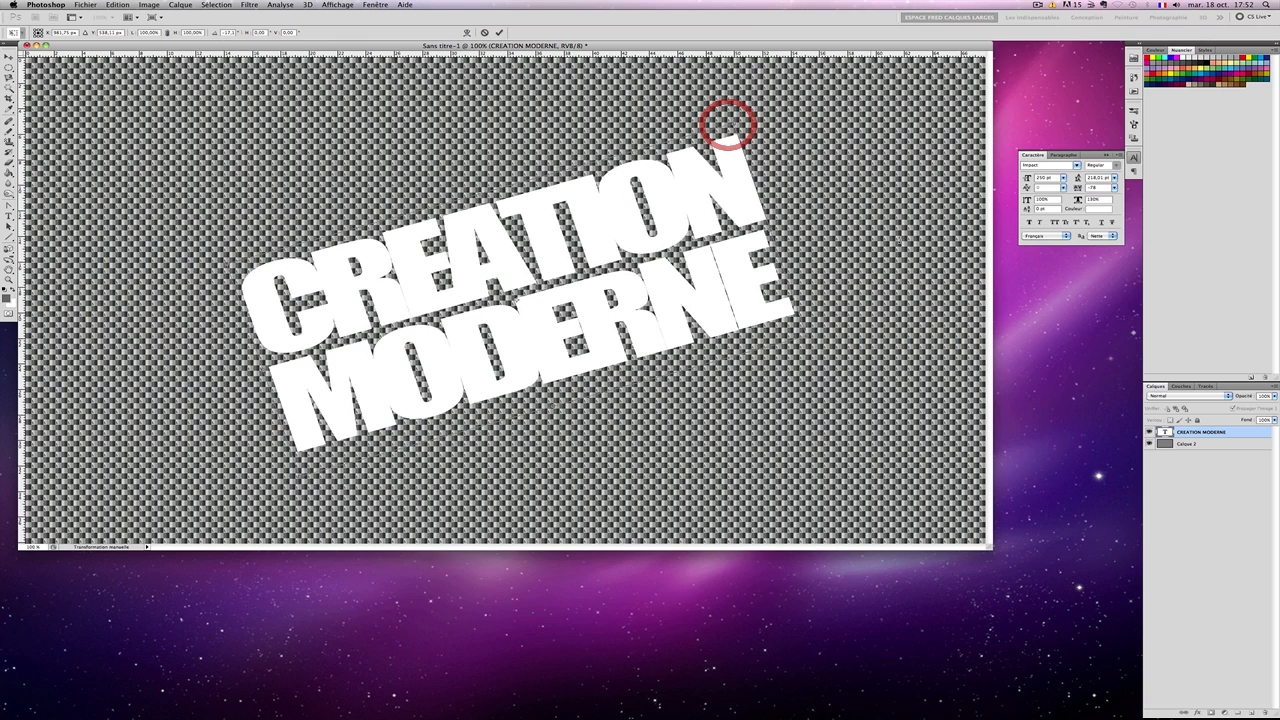
key("Return")
Step: With Calque 2 temporarily hidden, enlarge the title slightly, tilt it a few more degrees counter-clockwise and recentre it
left_click(1149, 443)
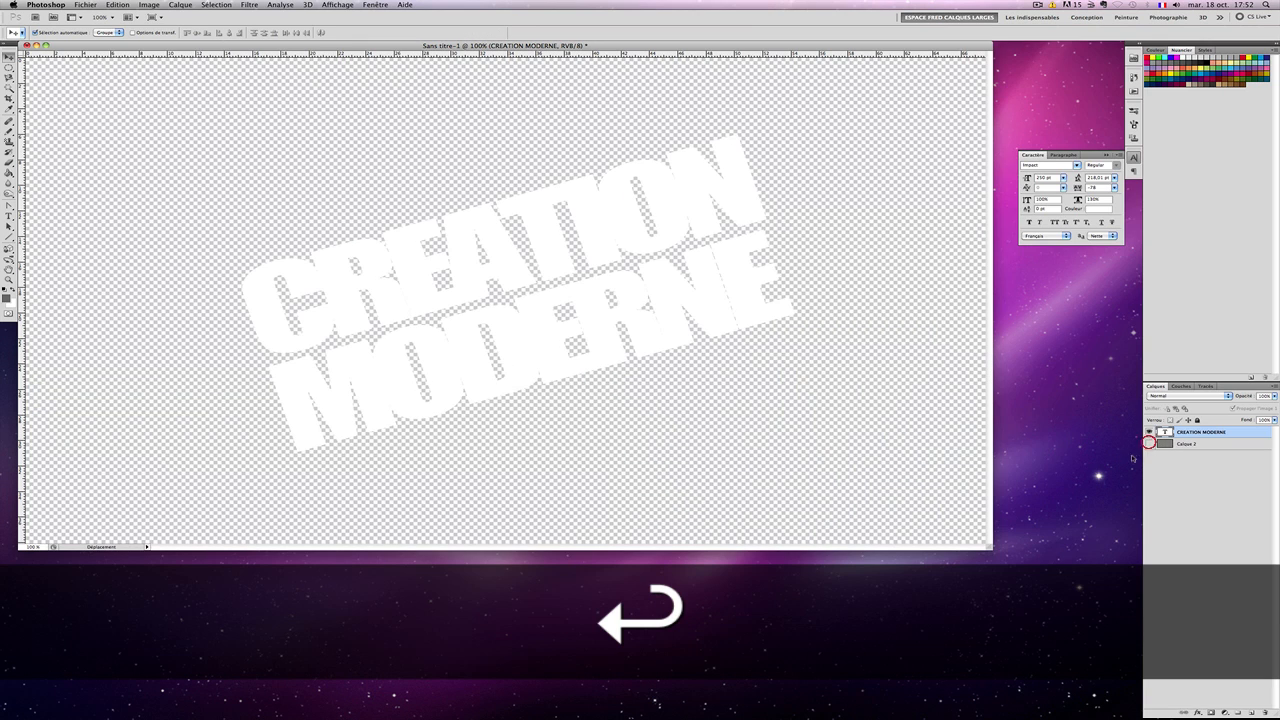
key("super+t")
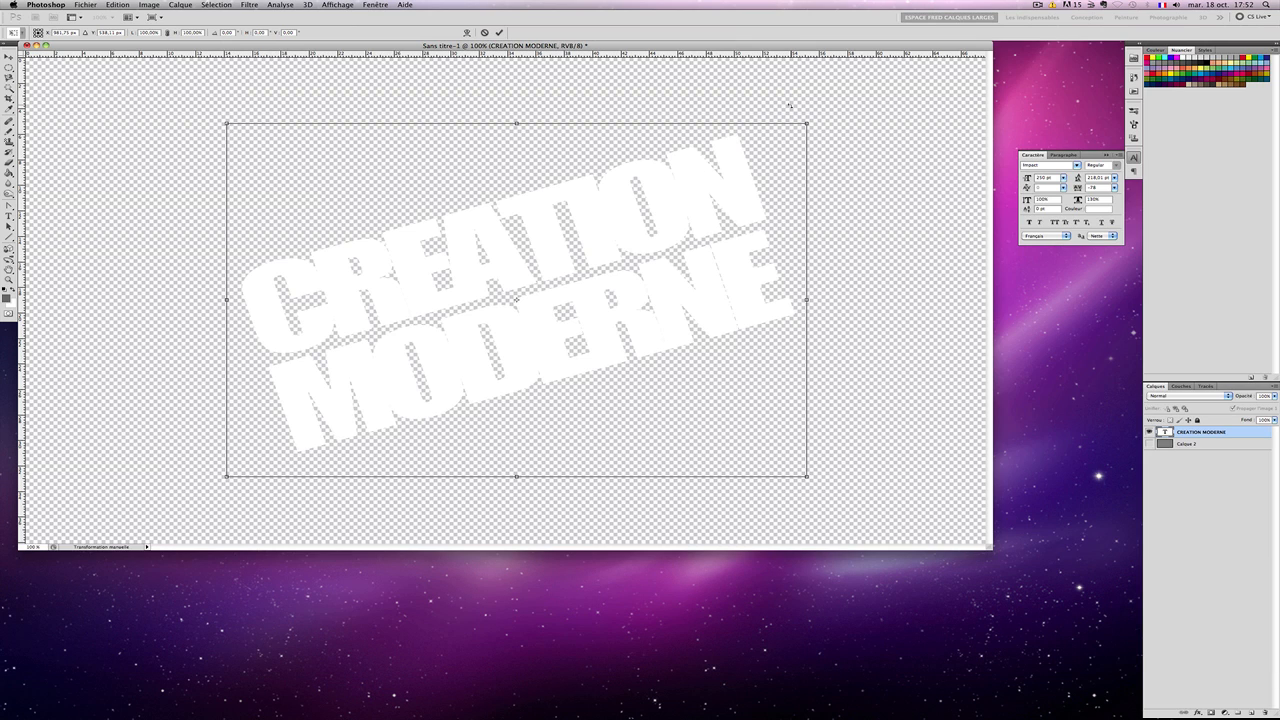
left_click_drag(807, 124, 831, 63)
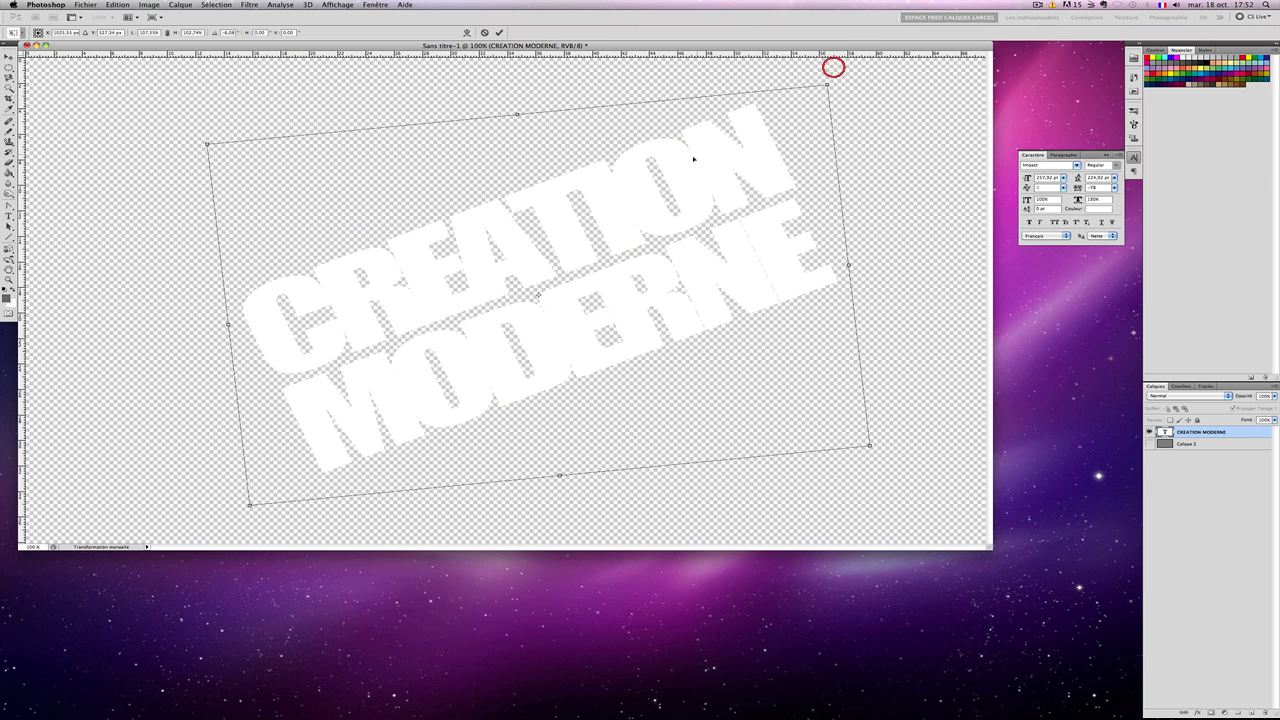
left_click_drag(622, 301, 603, 303)
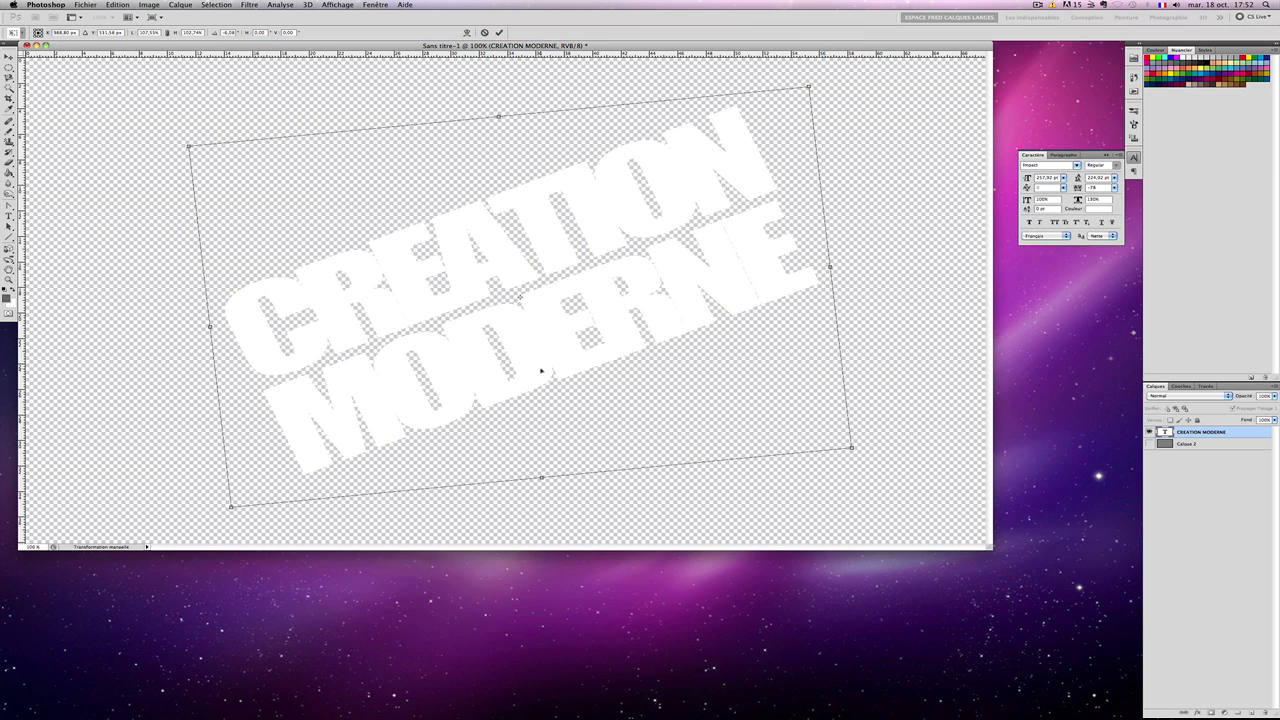
key("Return")
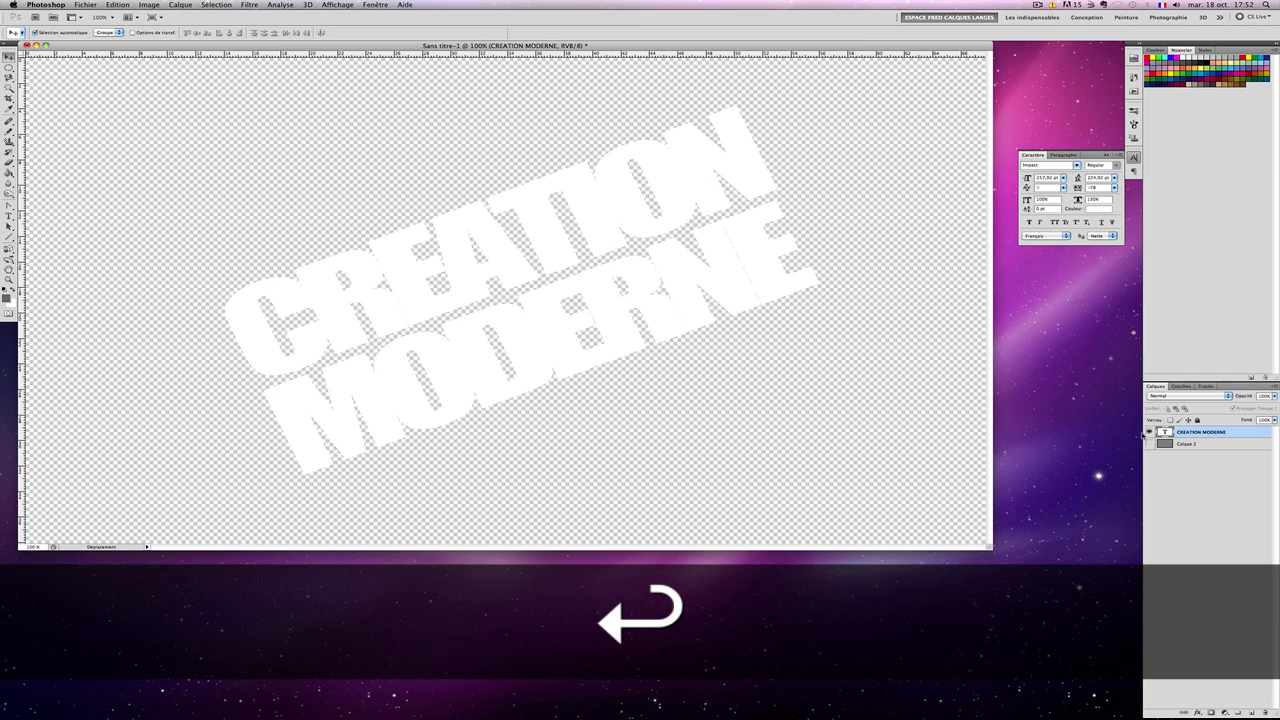
left_click(1148, 443)
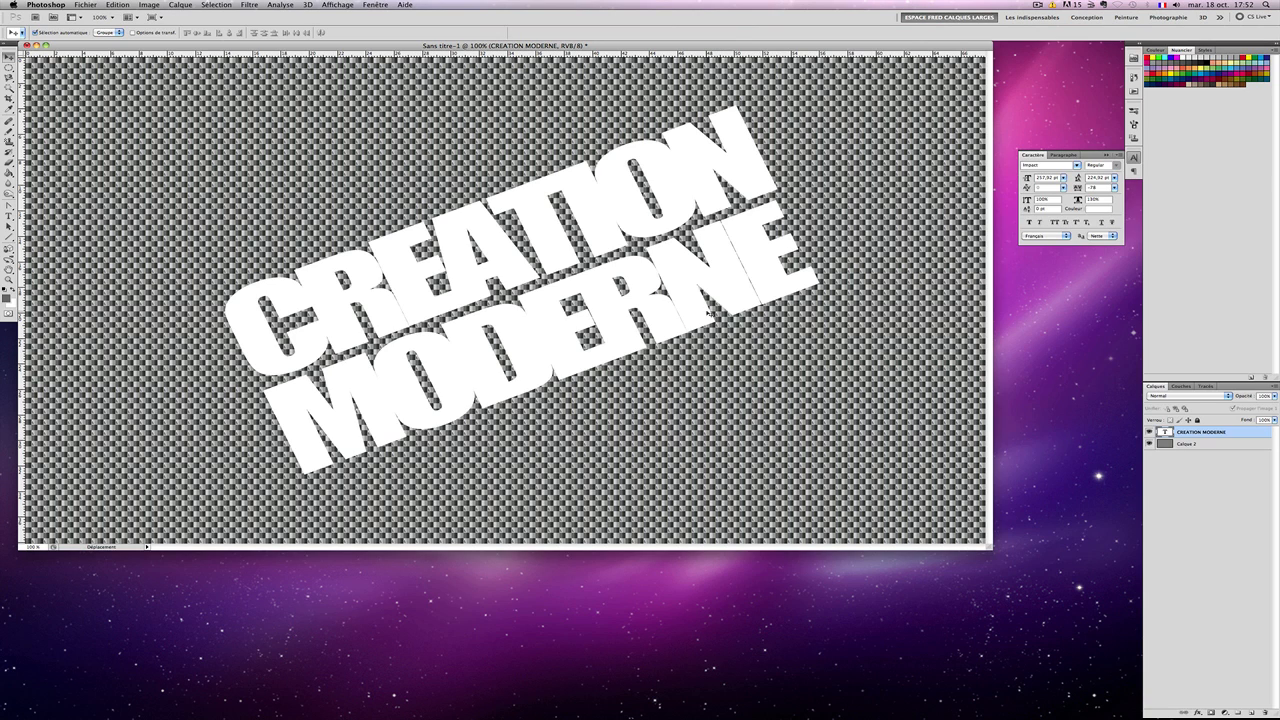
Step: Make a single merged copy of the CREATION MODERNE and Calque 2 layers, leaving both originals hidden
key("shift")
left_click(1213, 449, "shift")
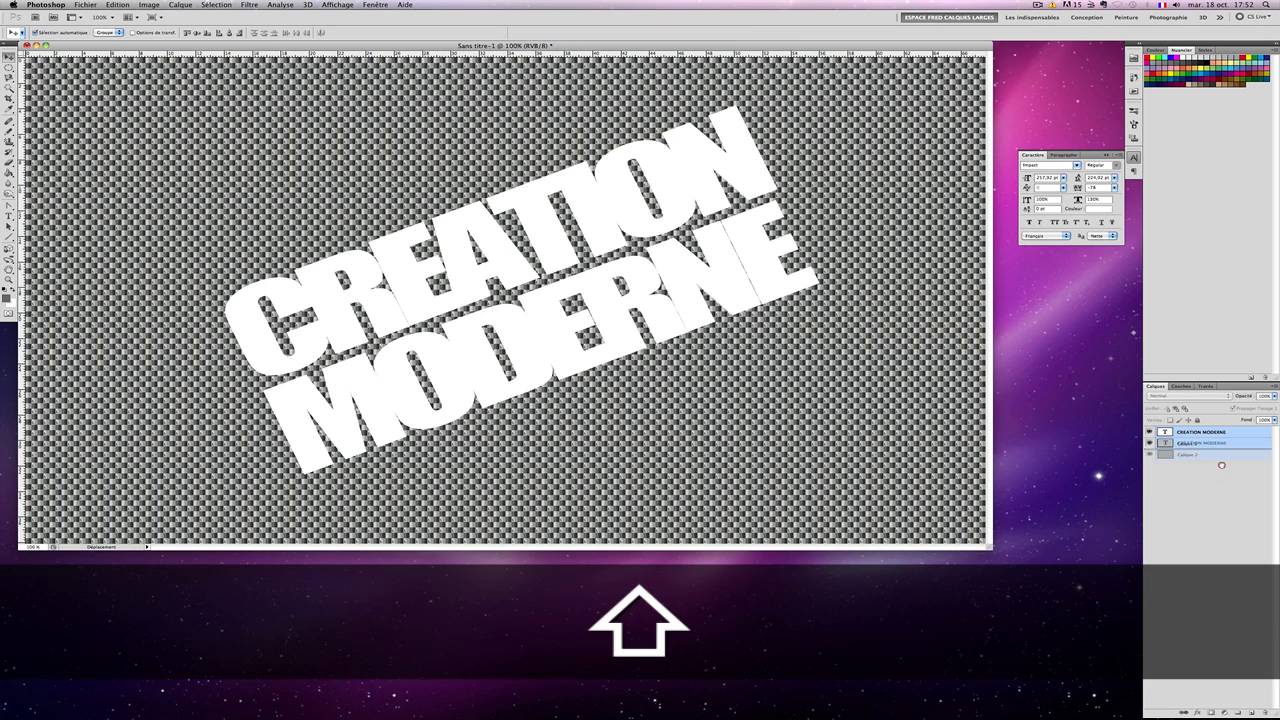
left_click_drag(1213, 449, 1252, 712)
left_click(1149, 455)
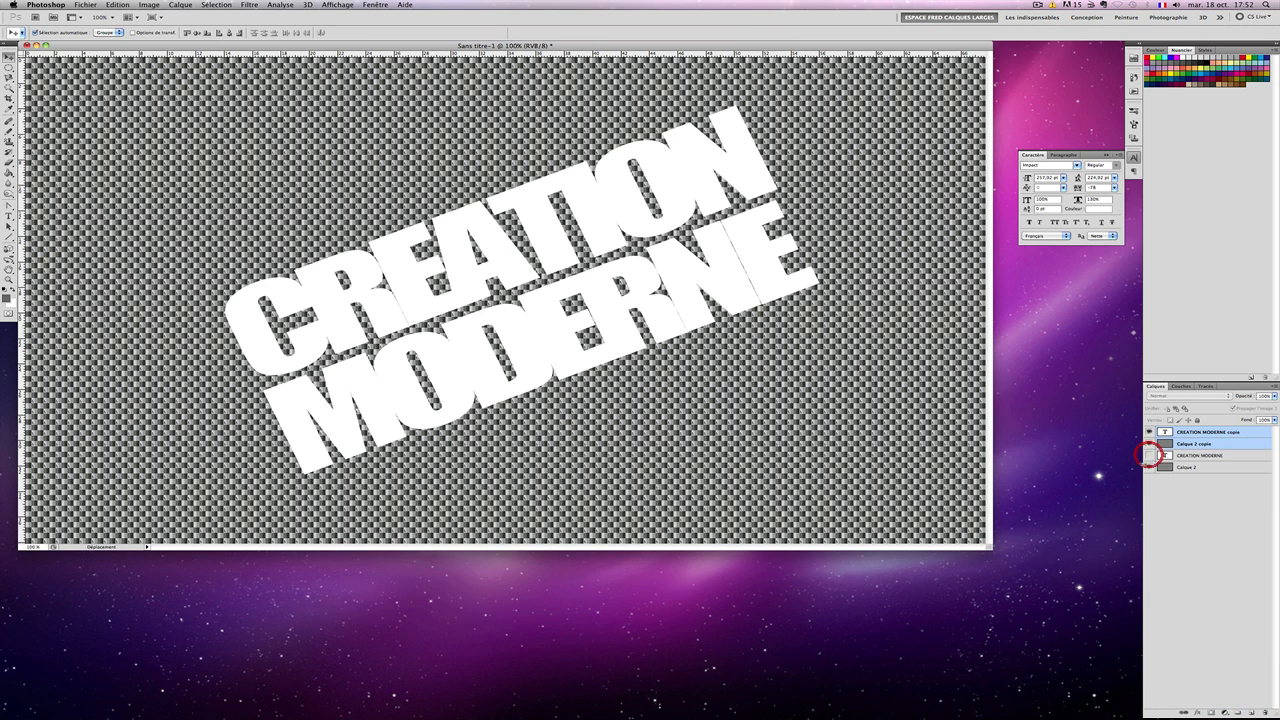
left_click(1149, 467)
left_click(181, 5)
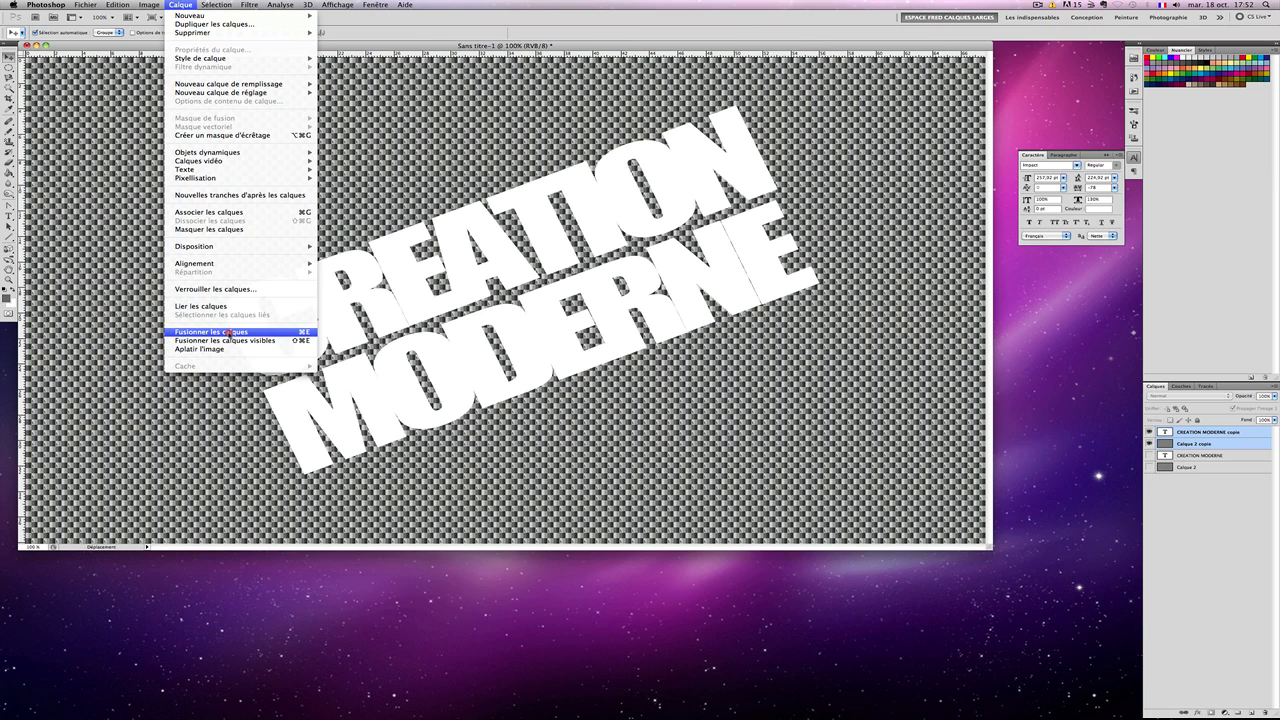
left_click(232, 342)
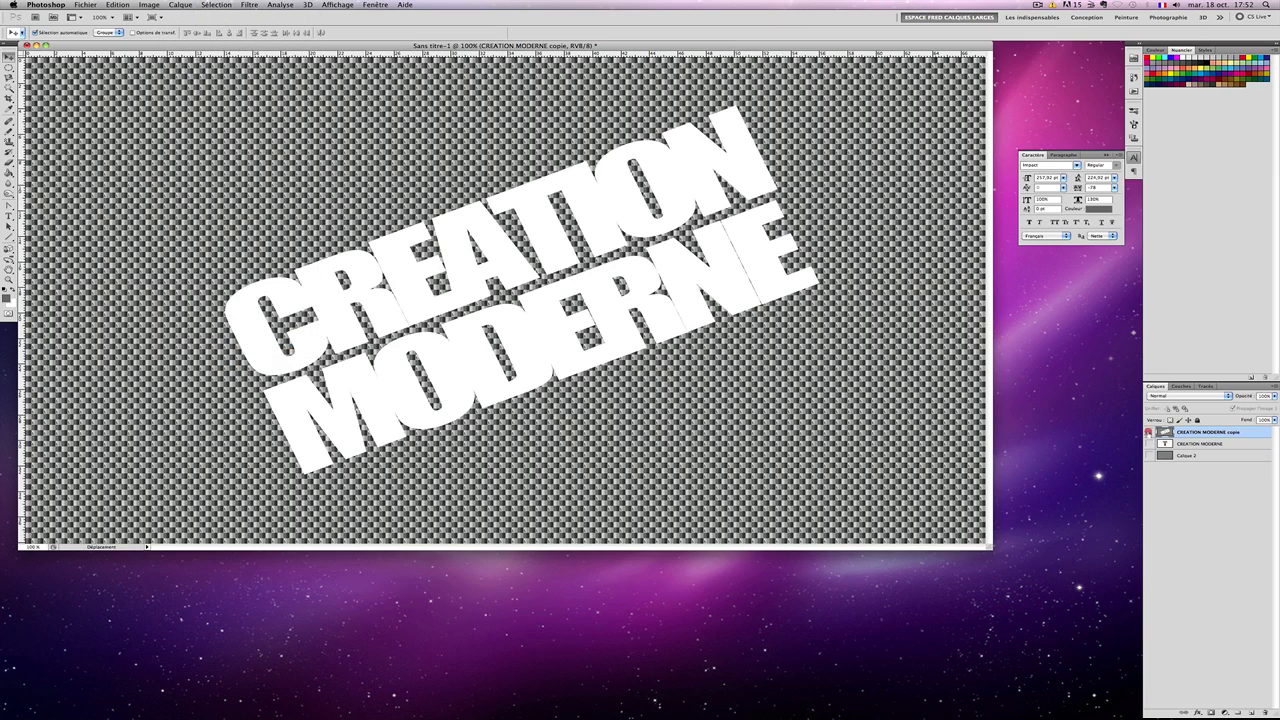
Step: Compare the merged copy with its two original layers by toggling their visibility, leaving only the merged copy shown
left_click(1148, 431)
left_click(1148, 443)
left_click(1148, 455)
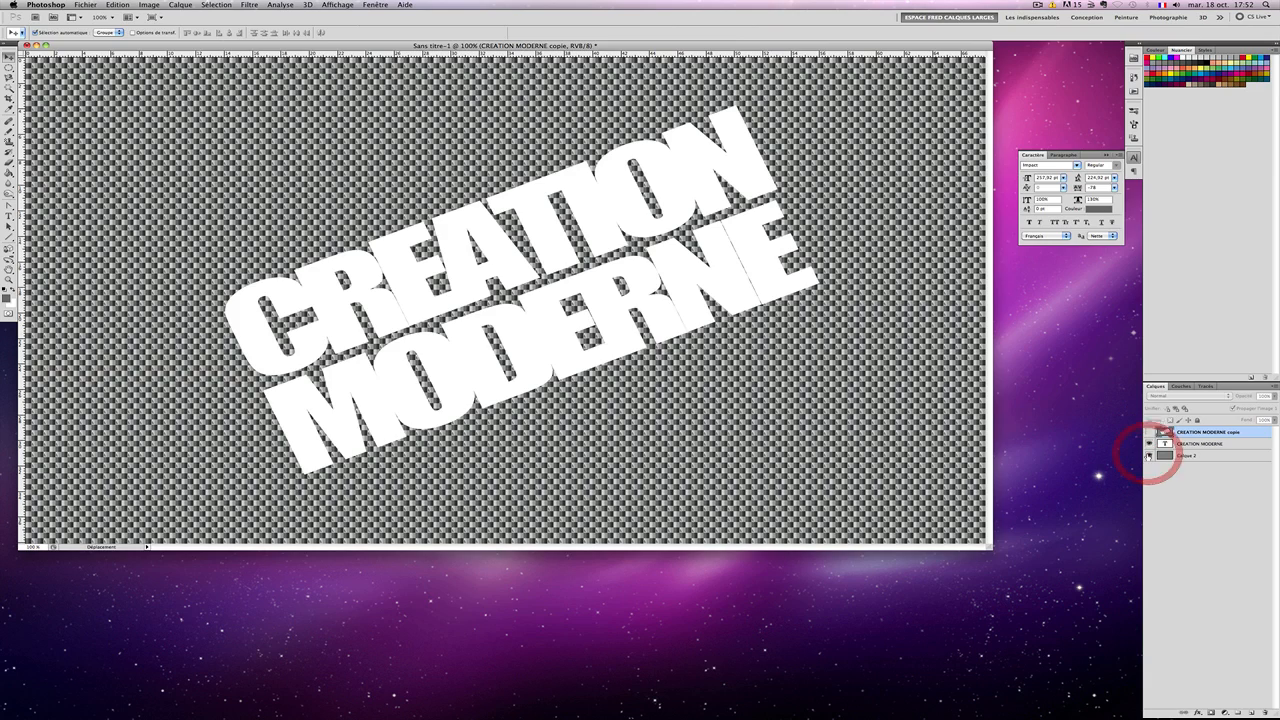
left_click(1148, 455)
left_click(1148, 443)
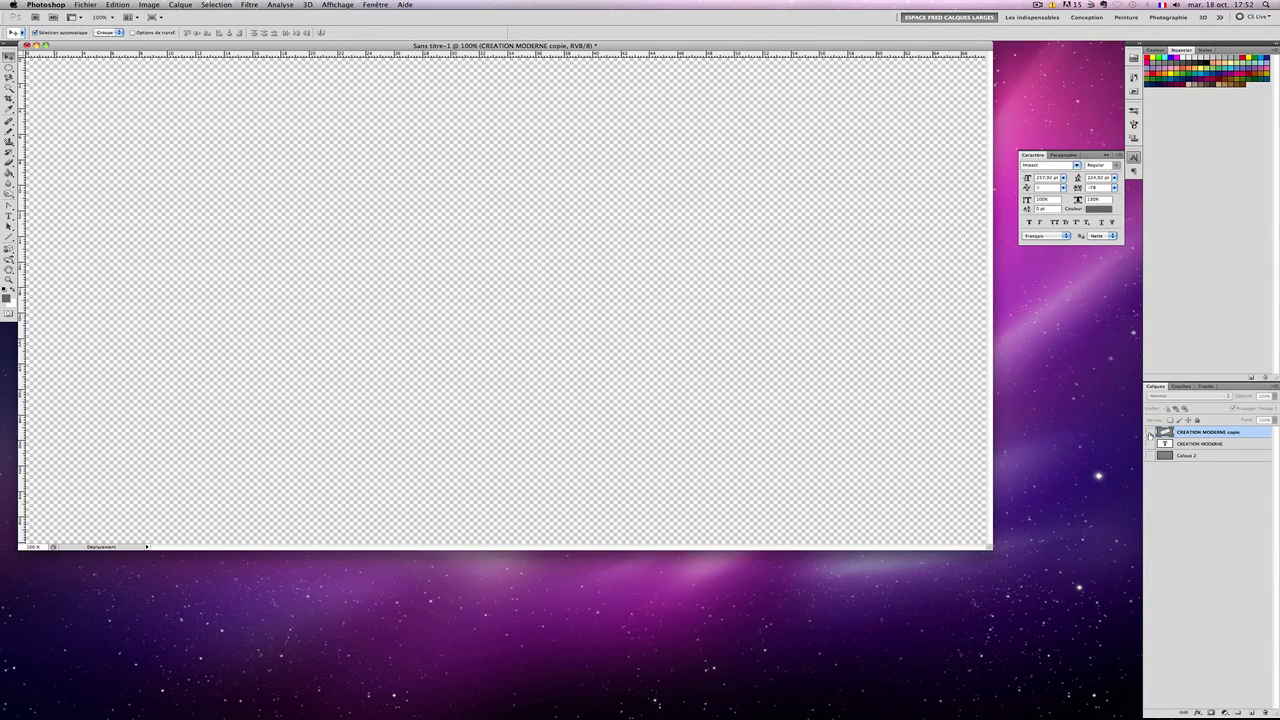
left_click(1149, 432)
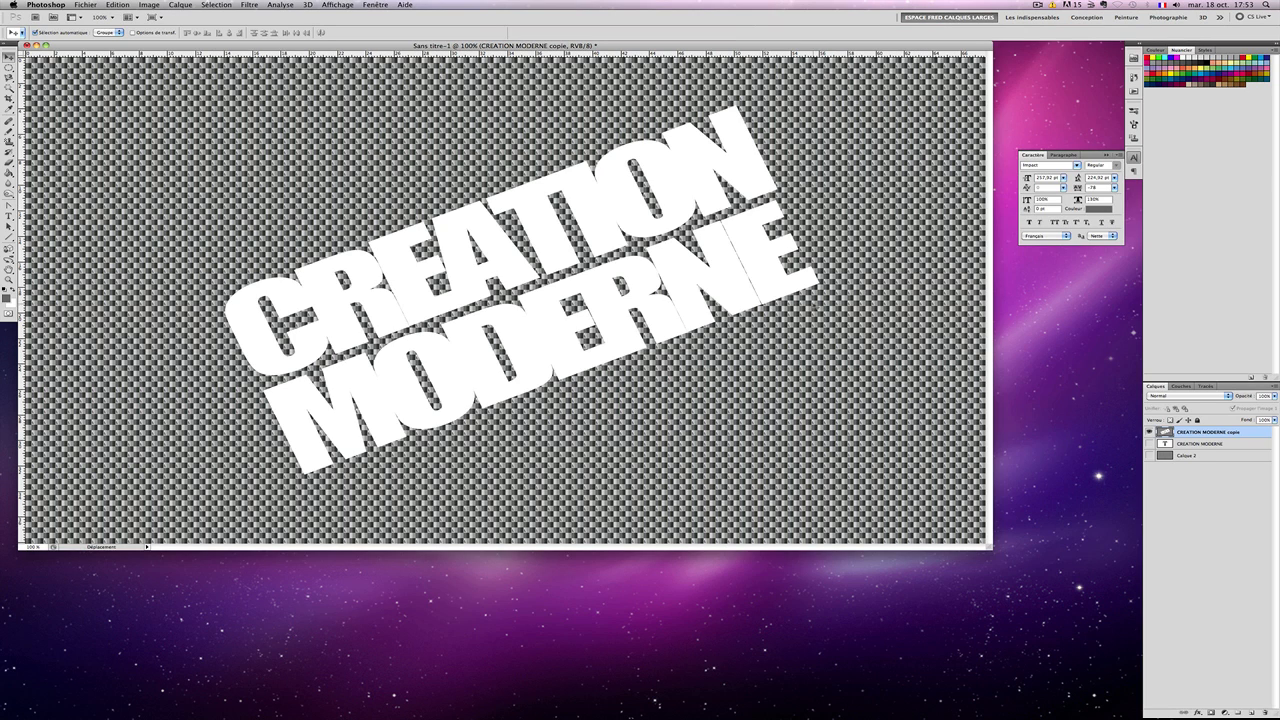
Step: Open the Éclairage lighting filter for the merged CREATION MODERNE copie layer and shift its dialog slightly aside
left_click(250, 5)
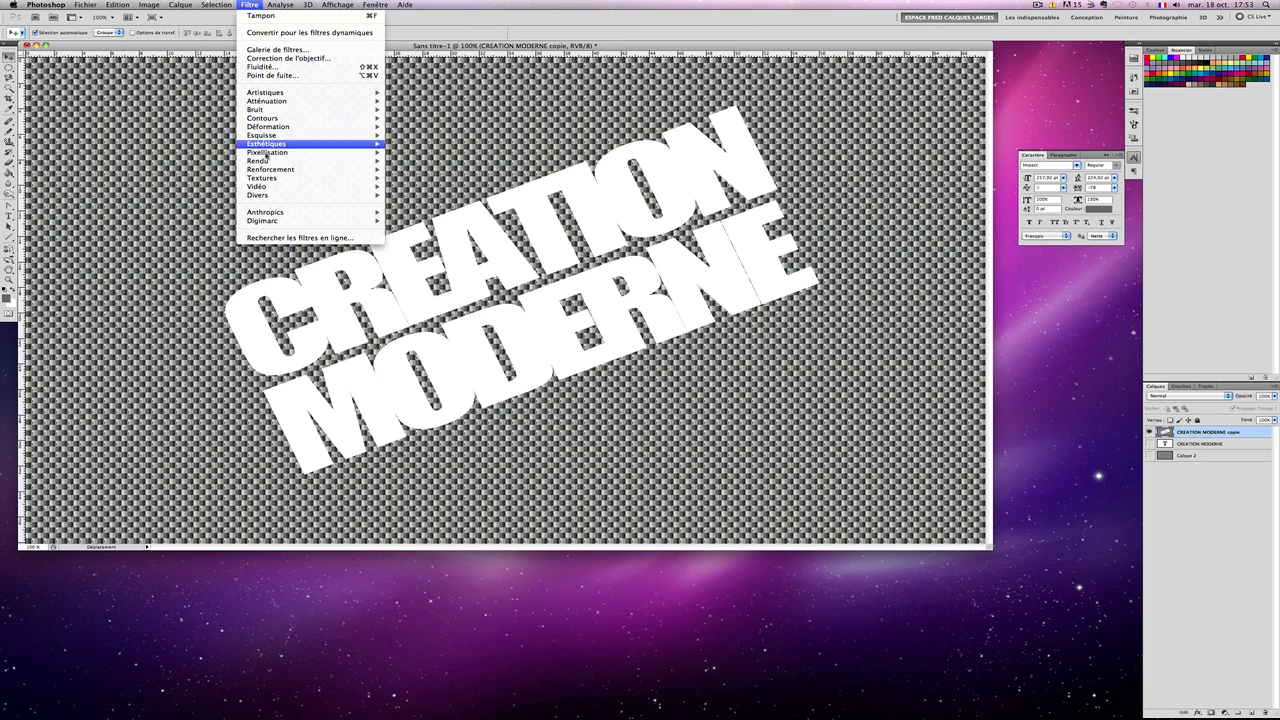
mouse_move(290, 162)
left_click(405, 160)
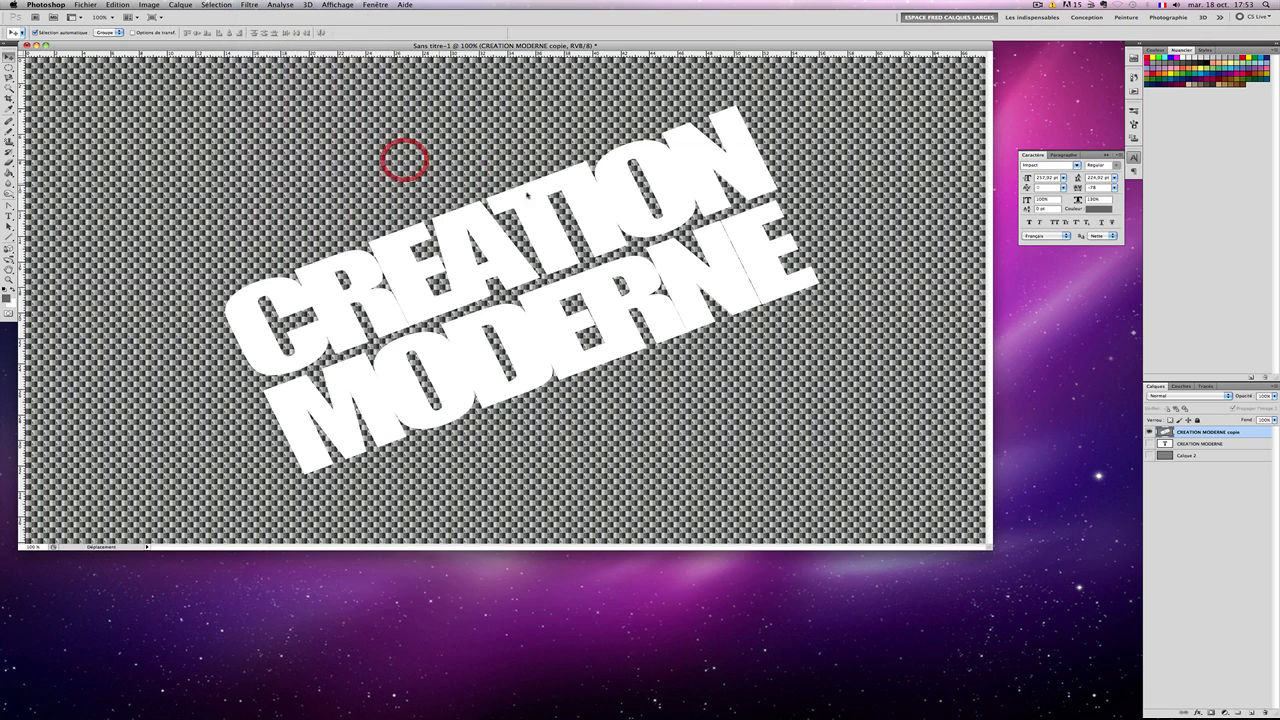
left_click_drag(679, 157, 726, 161)
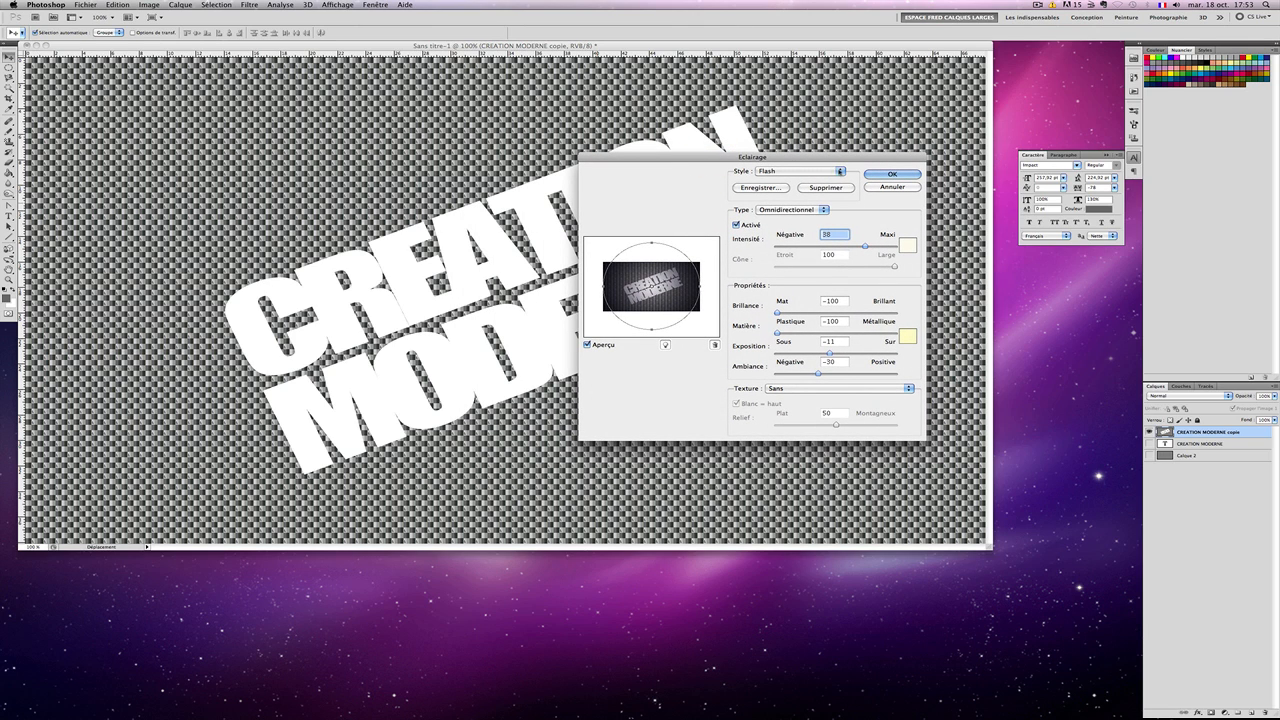
Step: Try several preset lighting styles in the preview, including Projecteur puissant, 5 sources plongeantes, Phare montant, Projecteur diffus, Projecteur triple and 5 sources montantes
left_click(841, 171)
left_click(800, 178)
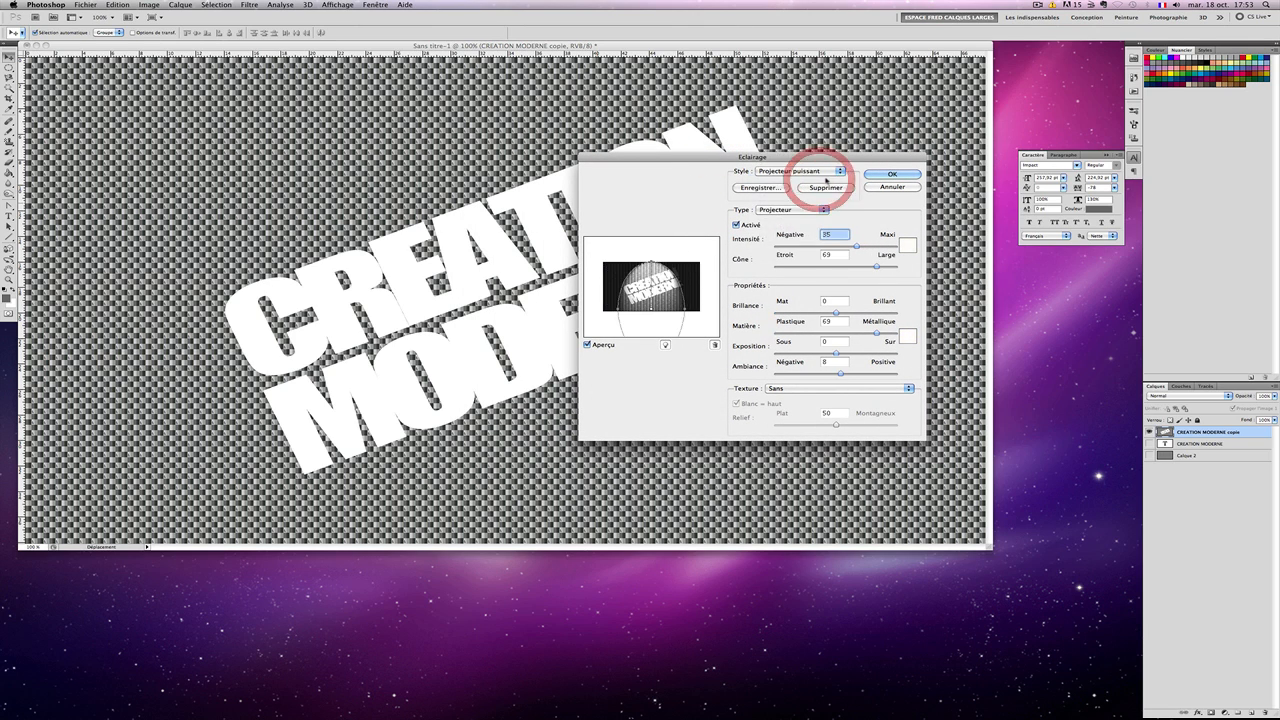
left_click(841, 171)
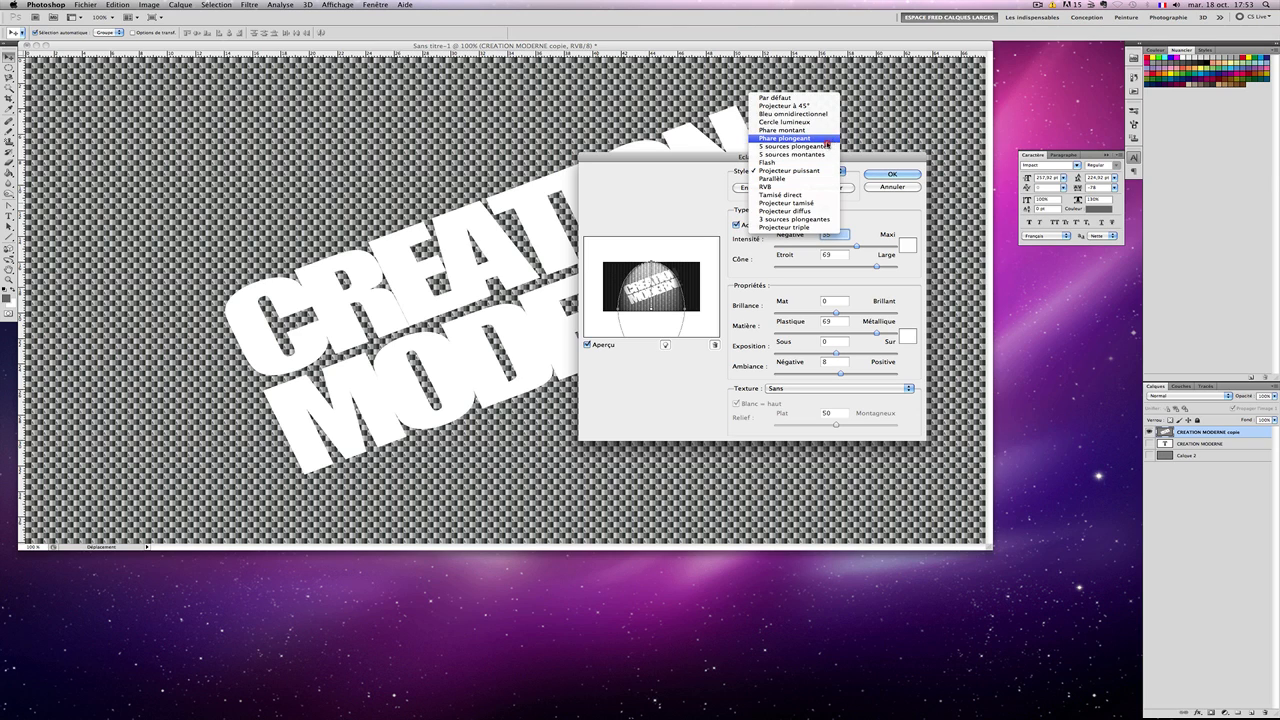
left_click(815, 150)
left_click(828, 171)
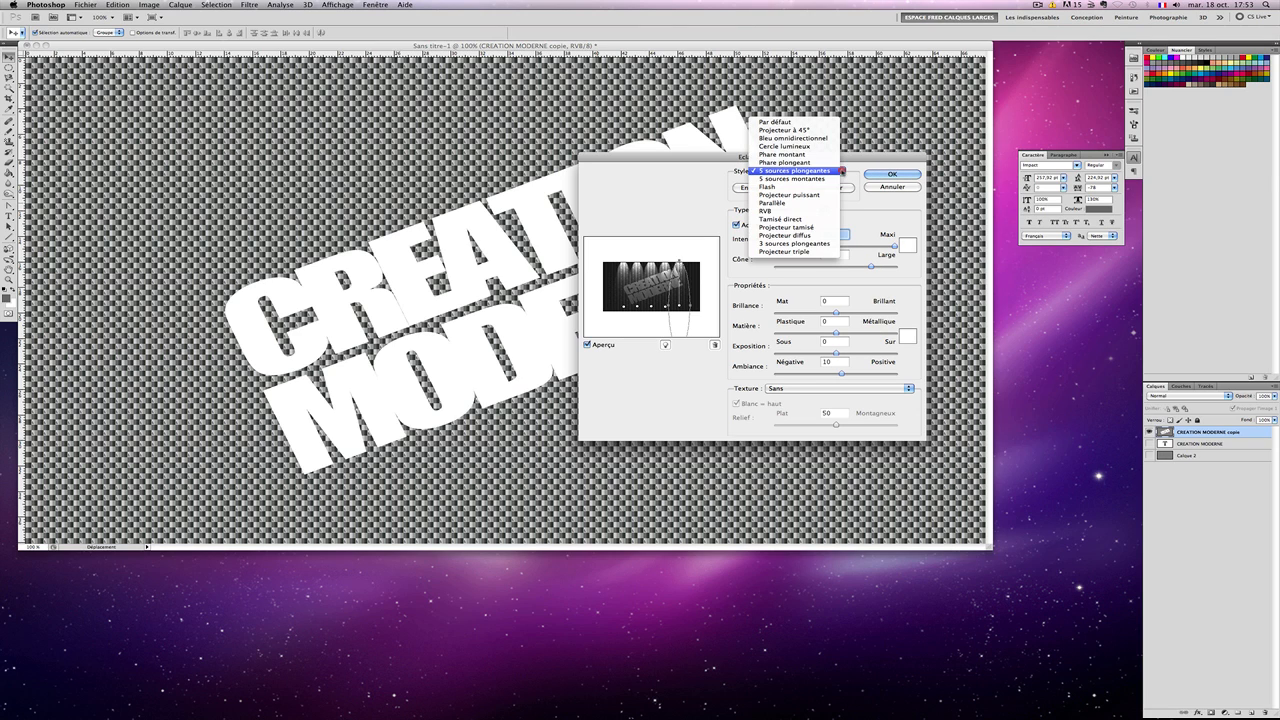
left_click(827, 155)
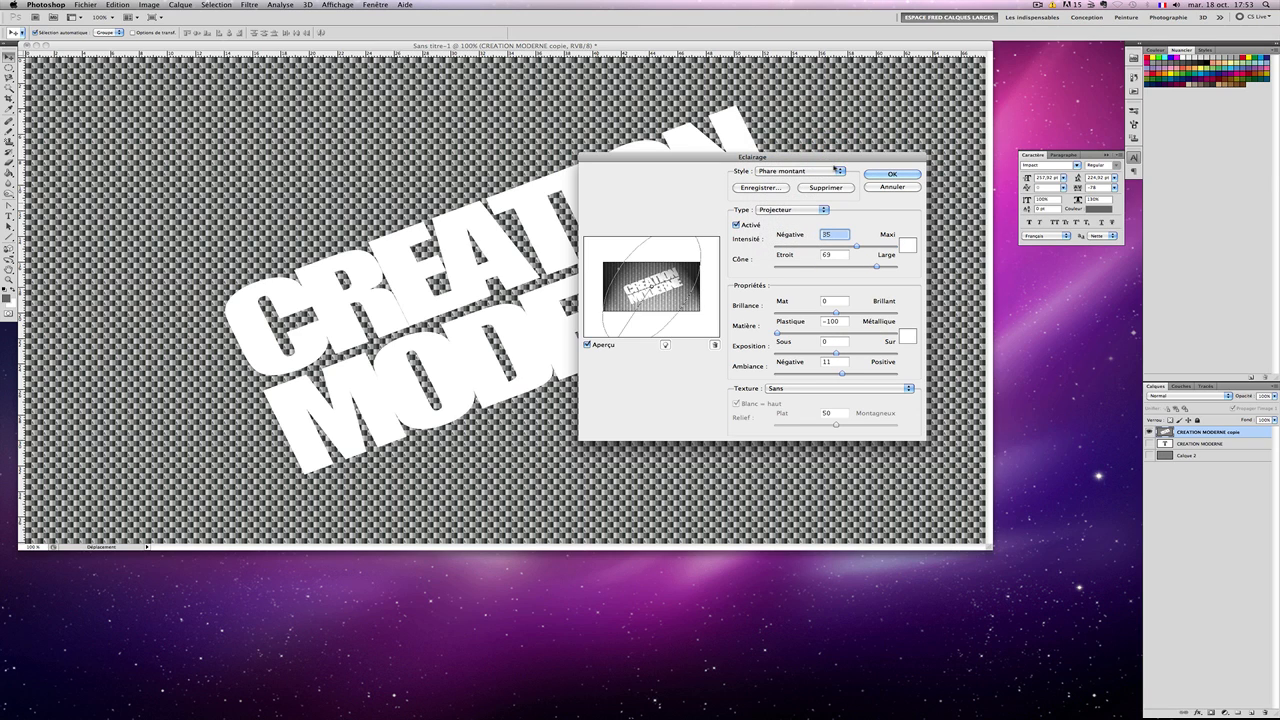
left_click(836, 172)
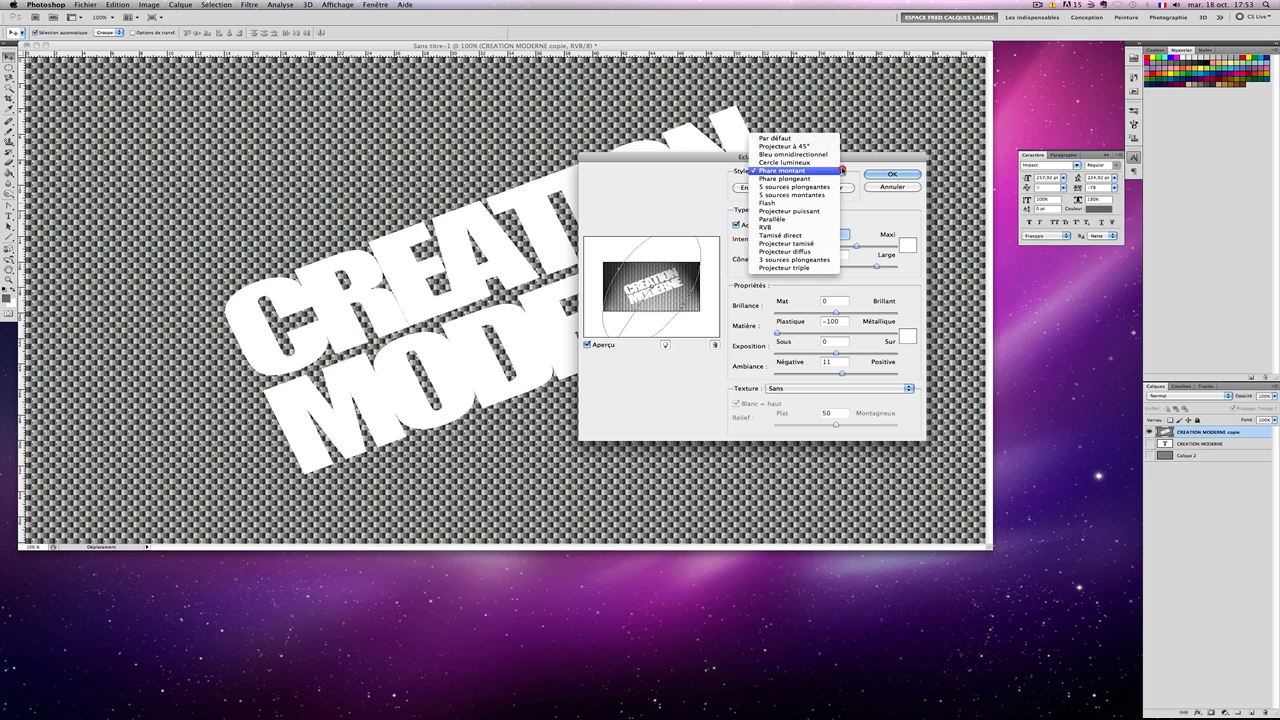
left_click(820, 236)
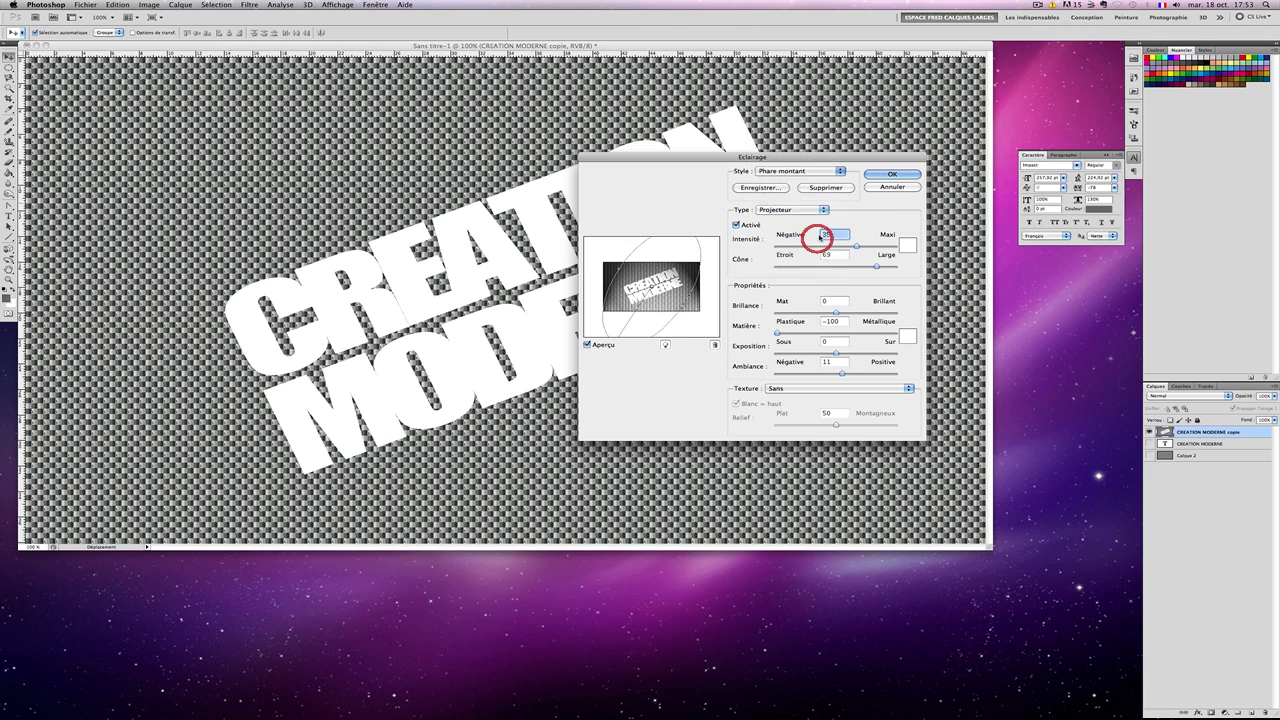
left_click(838, 172)
left_click(838, 187)
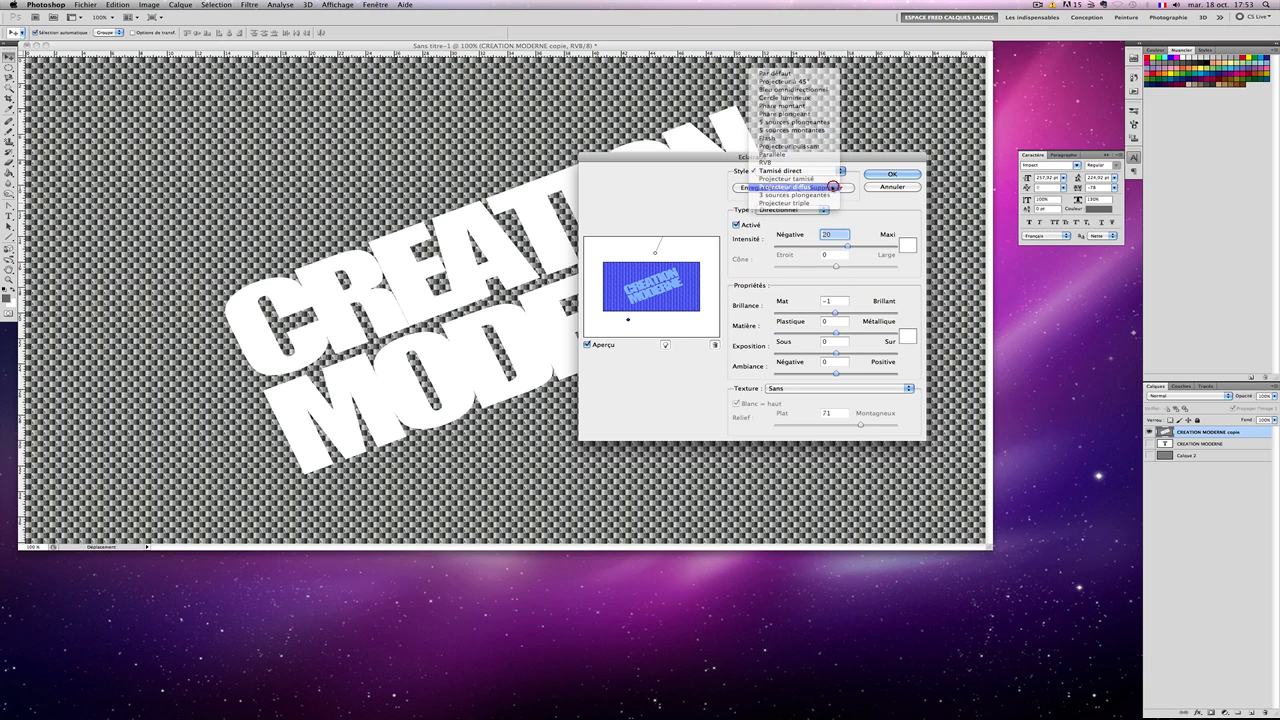
left_click(840, 180)
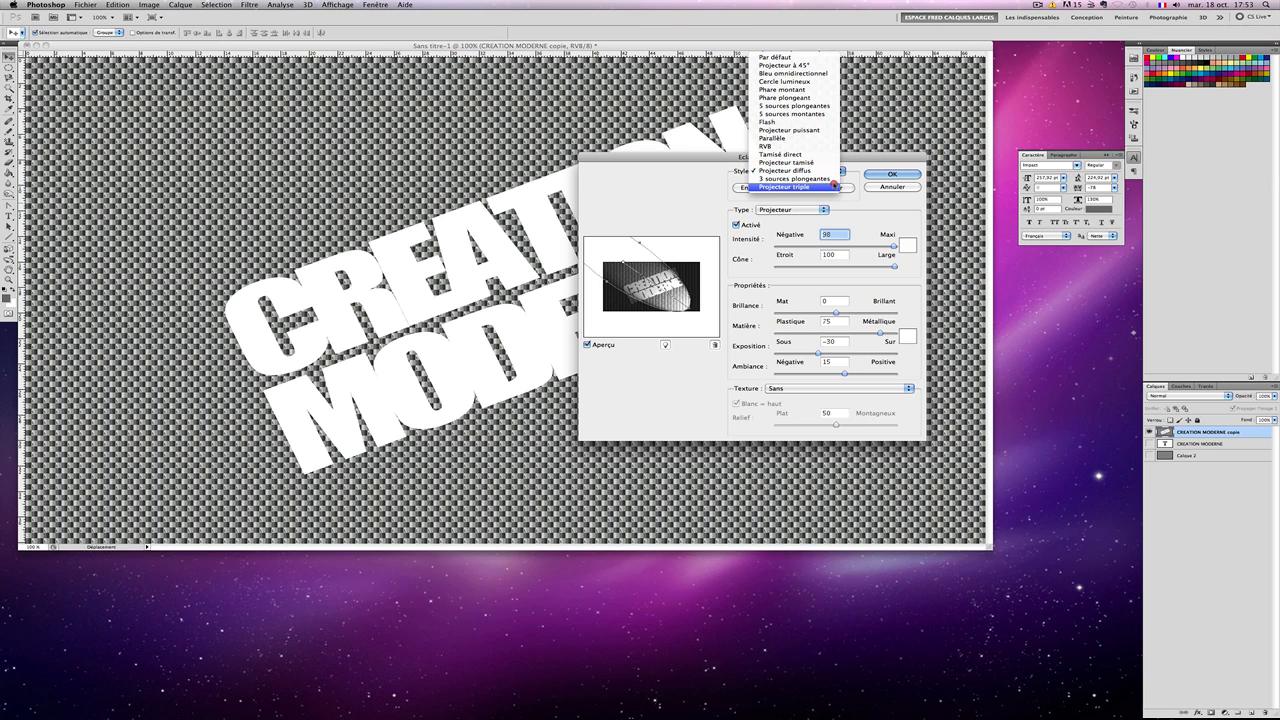
left_click(832, 183)
left_click(840, 172)
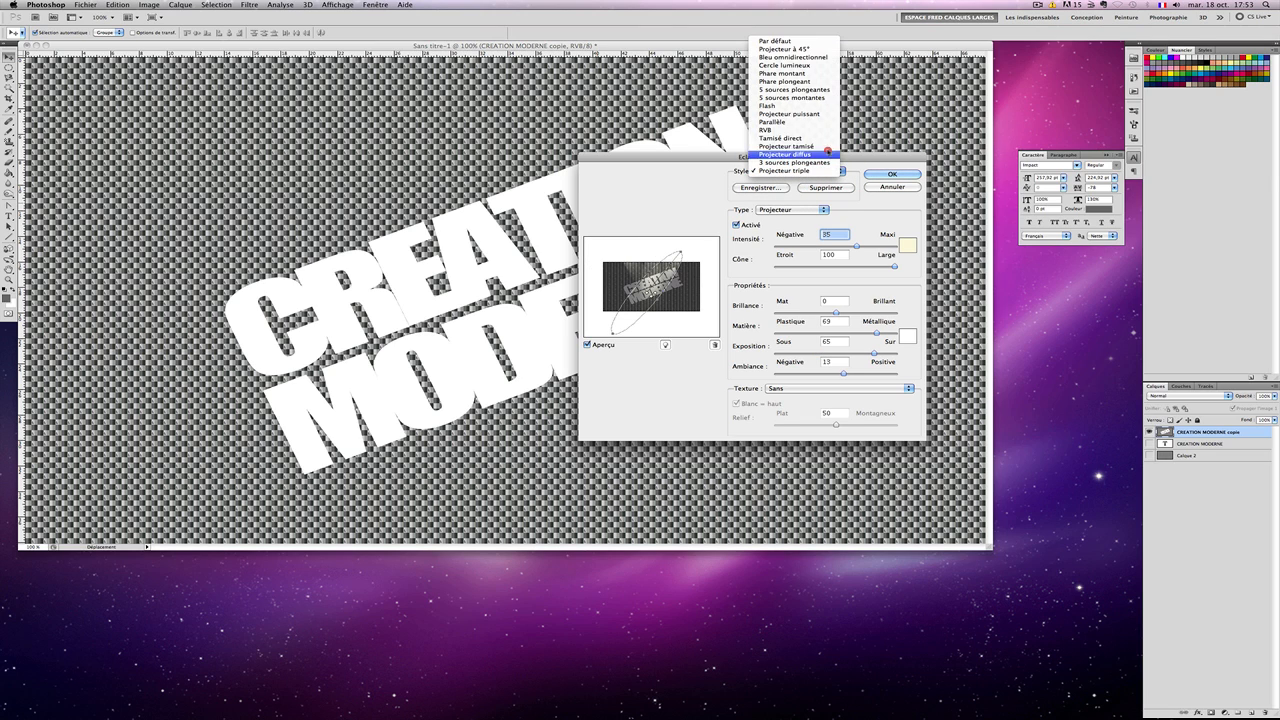
left_click(821, 100)
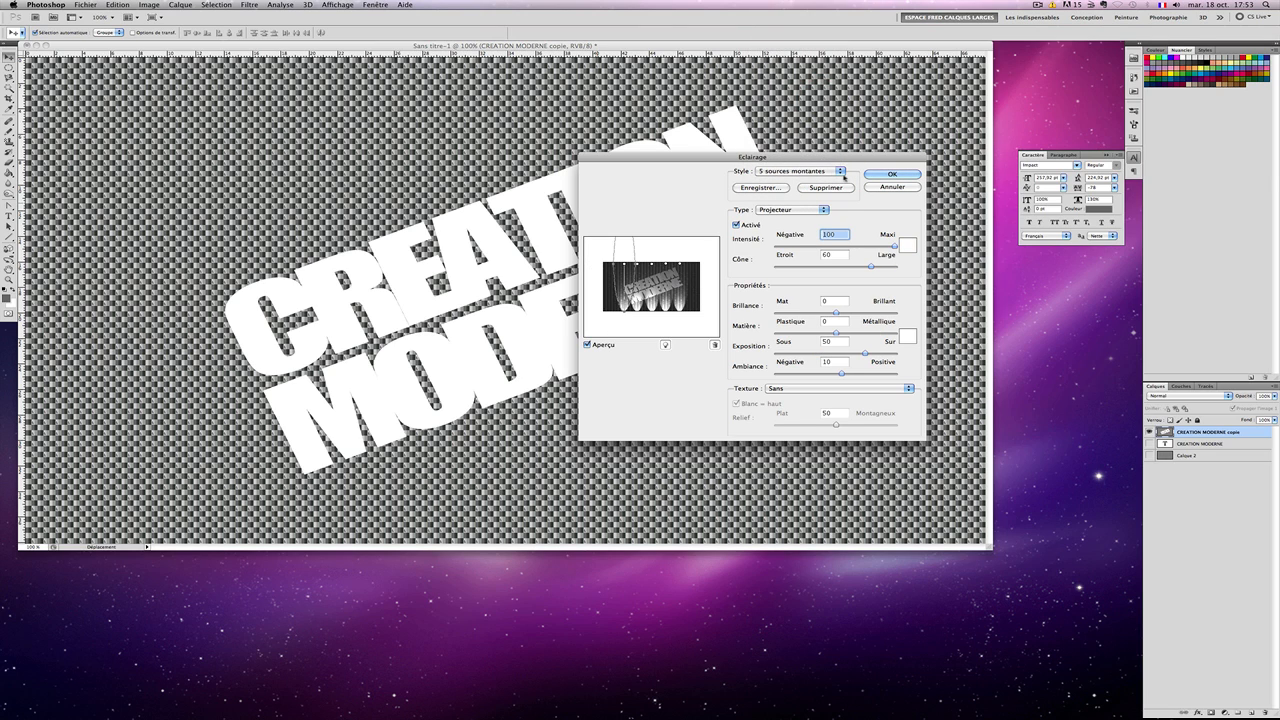
Step: Apply the Flash lighting style to the merged copy with an enlarged light circle and intensity 49
left_click(838, 173)
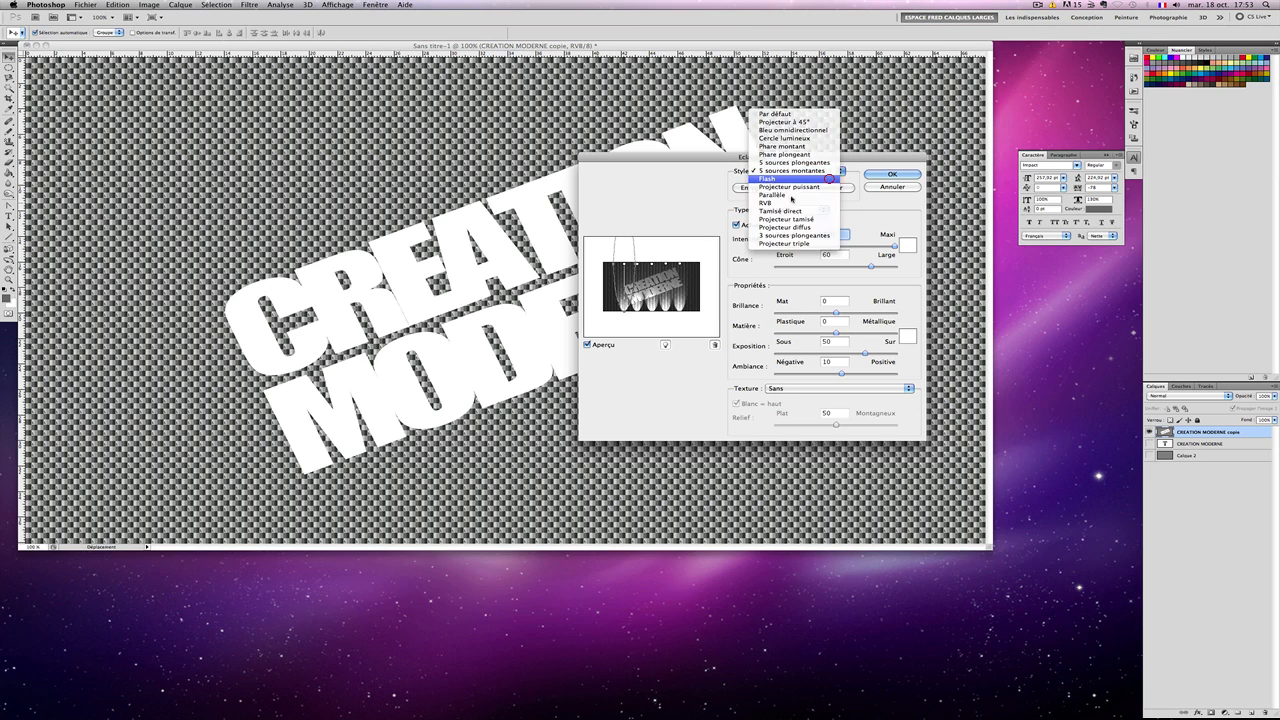
left_click(830, 178)
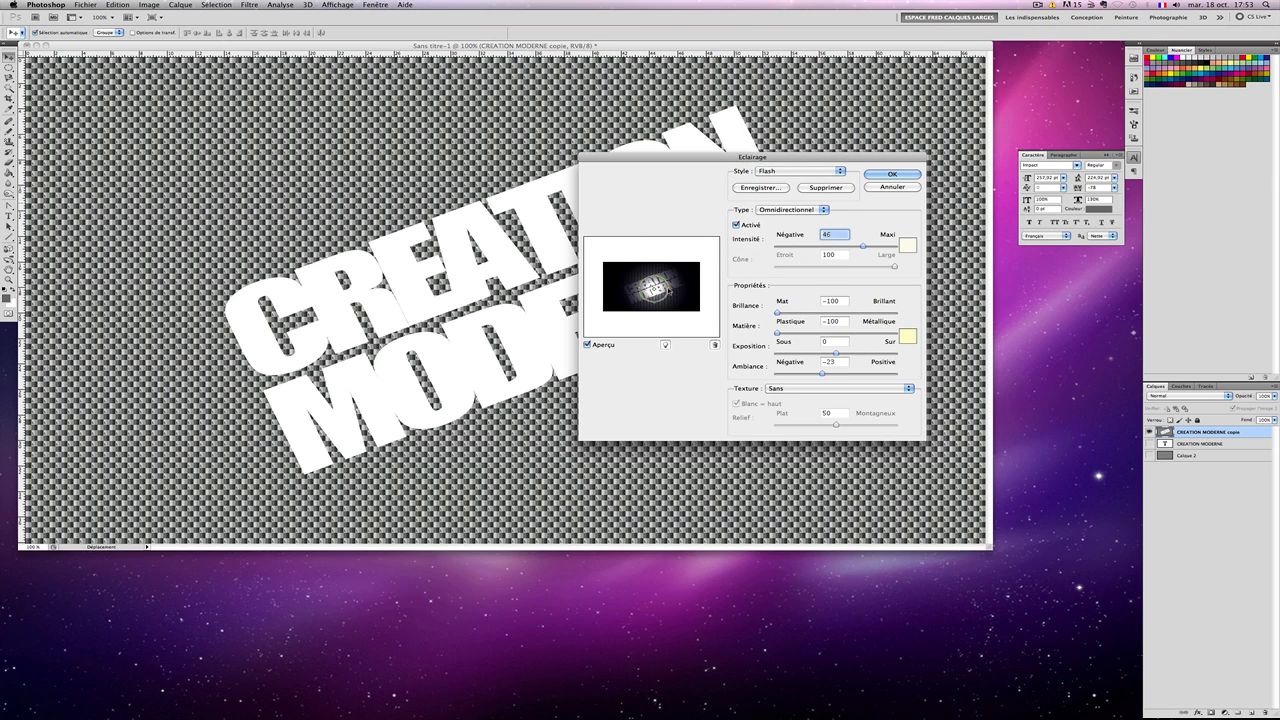
left_click_drag(670, 289, 680, 289)
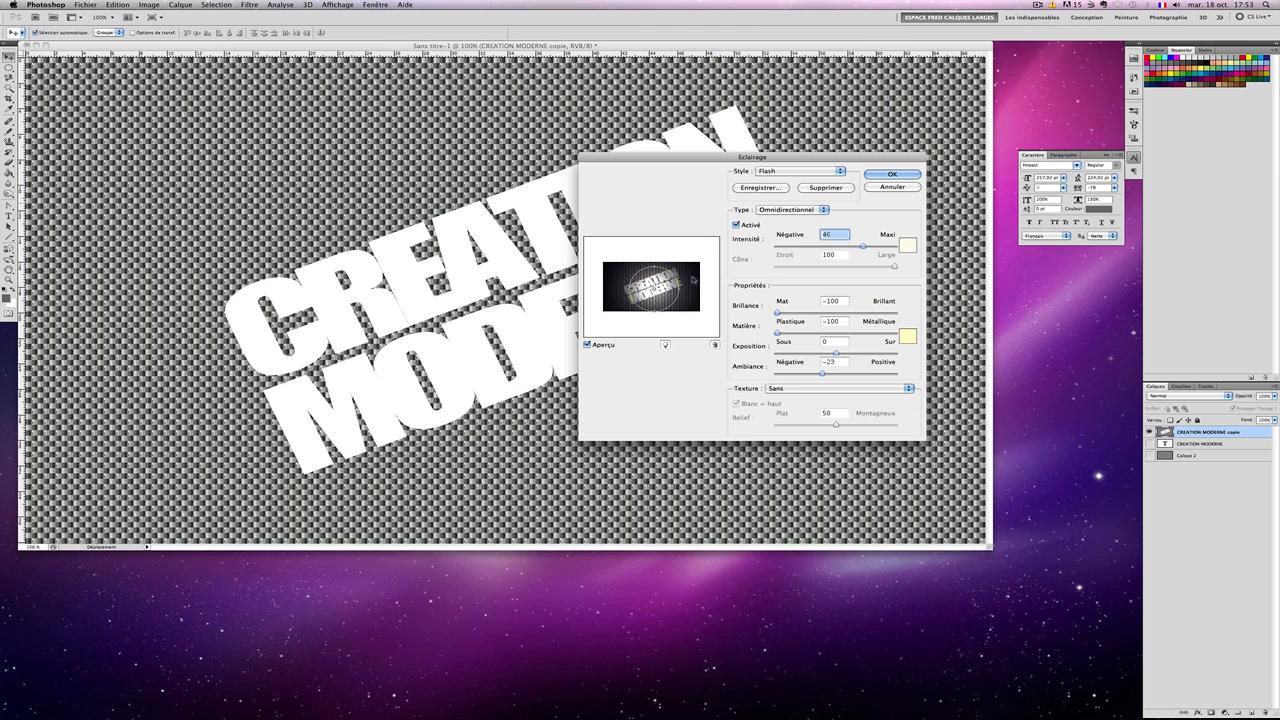
left_click_drag(862, 246, 874, 246)
left_click(865, 246)
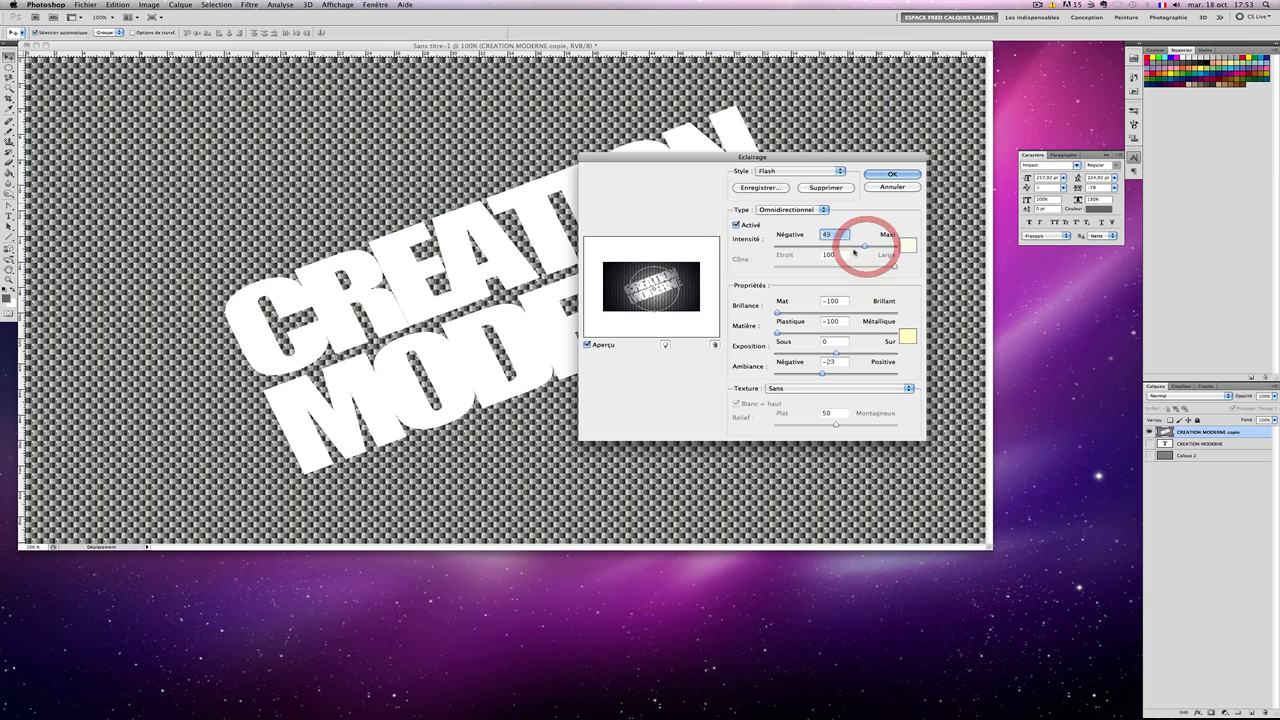
left_click(893, 173)
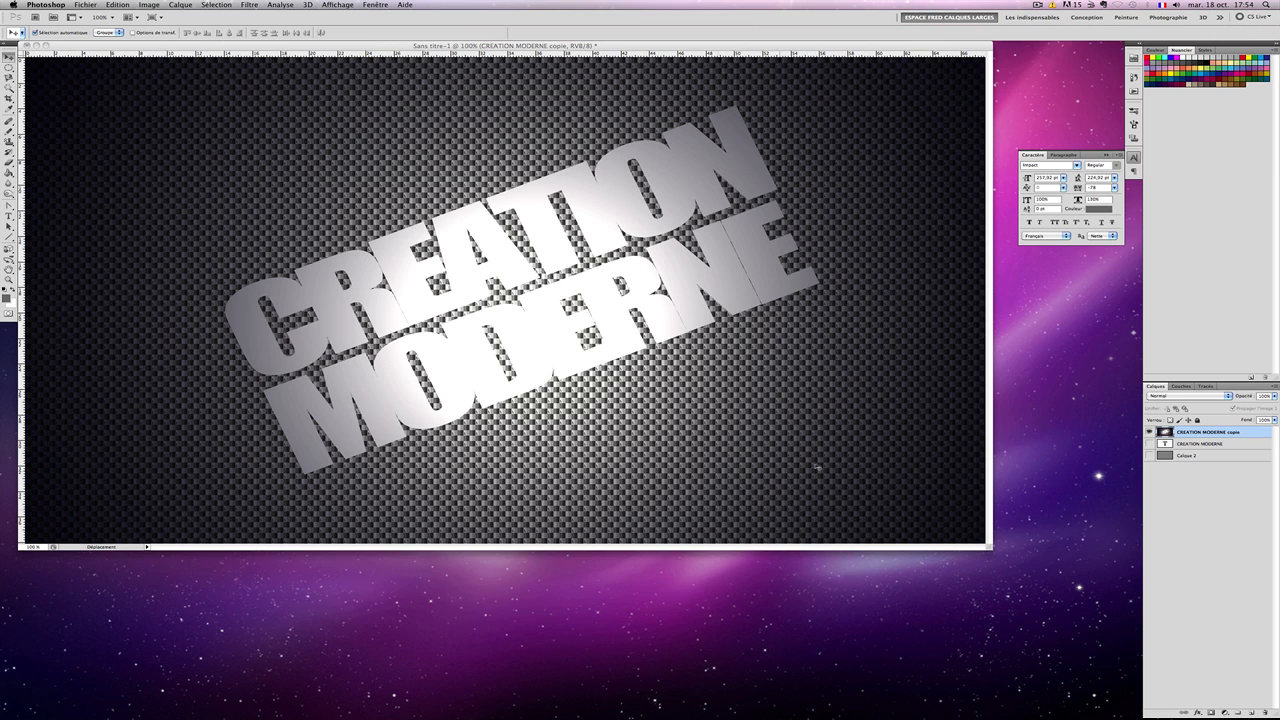
Step: Hide the lit merged copy, show the original CREATION MODERNE and Calque 2 layers, and select Calque 2
left_click(1149, 431)
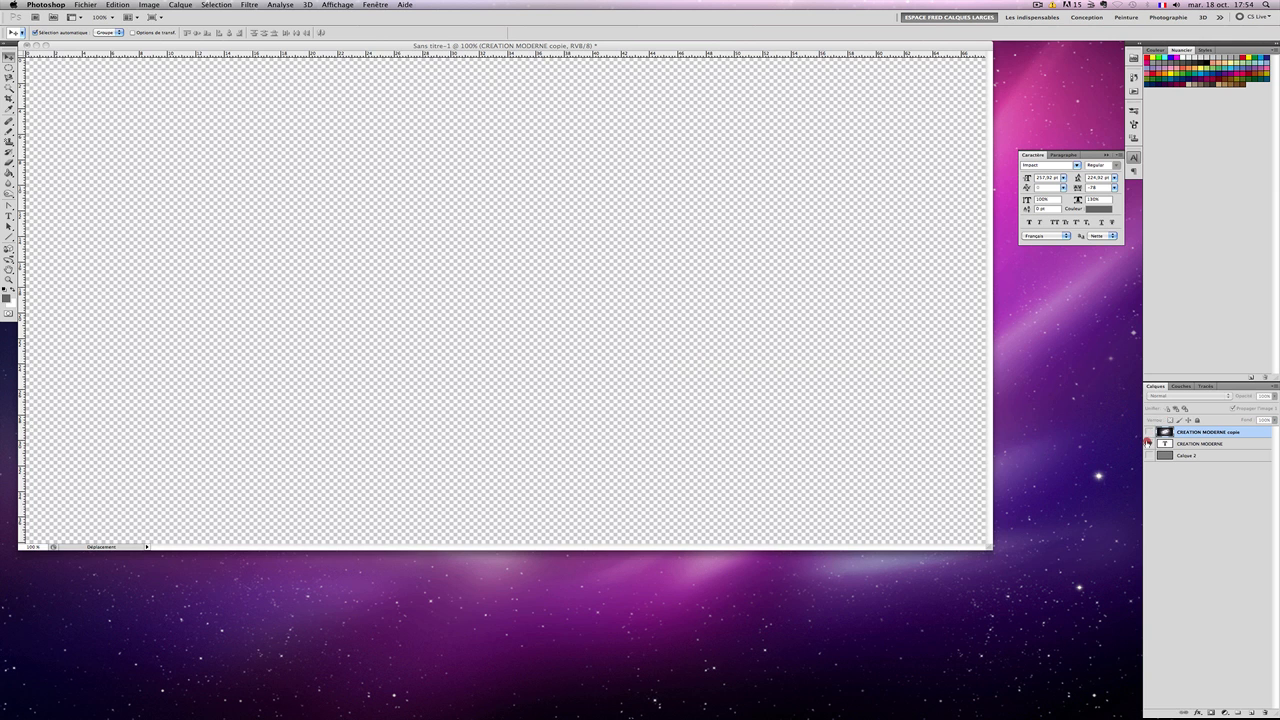
left_click(1149, 443)
left_click(1149, 455)
left_click(1225, 455)
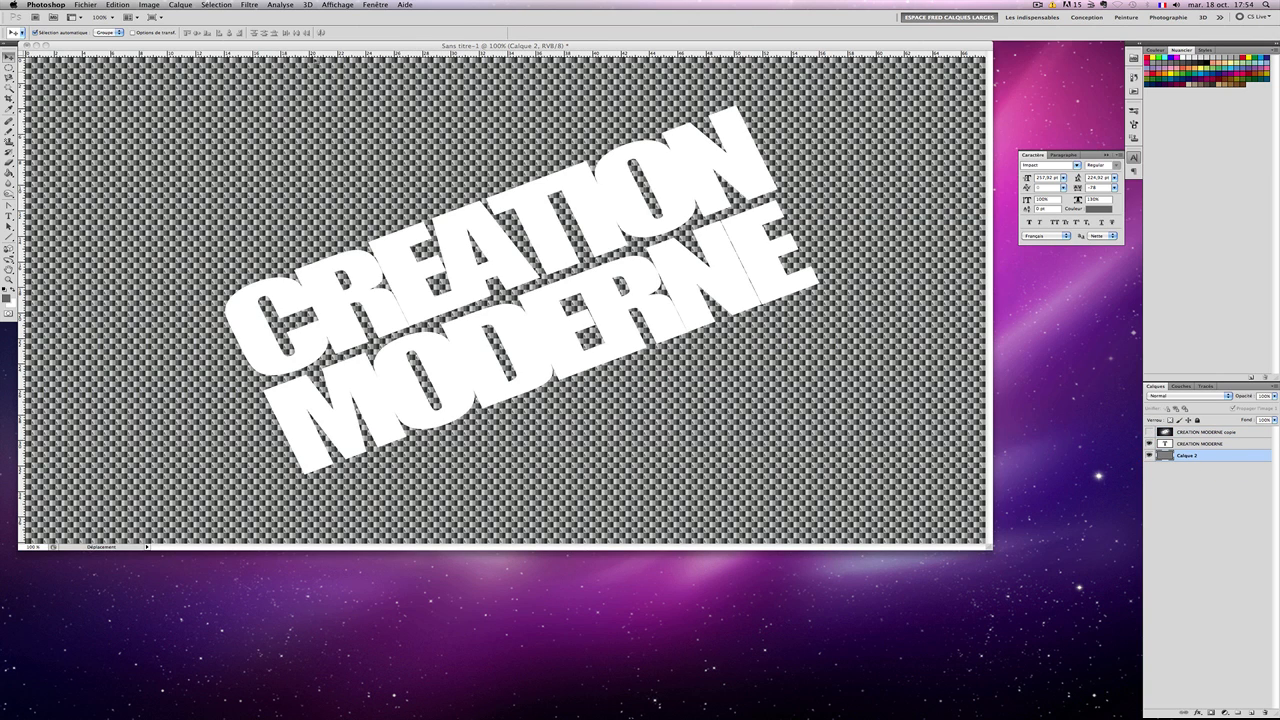
Step: Apply the Tampon sketch filter to Calque 2 with Clair/Foncé 25 and Lissage 5
left_click(245, 5)
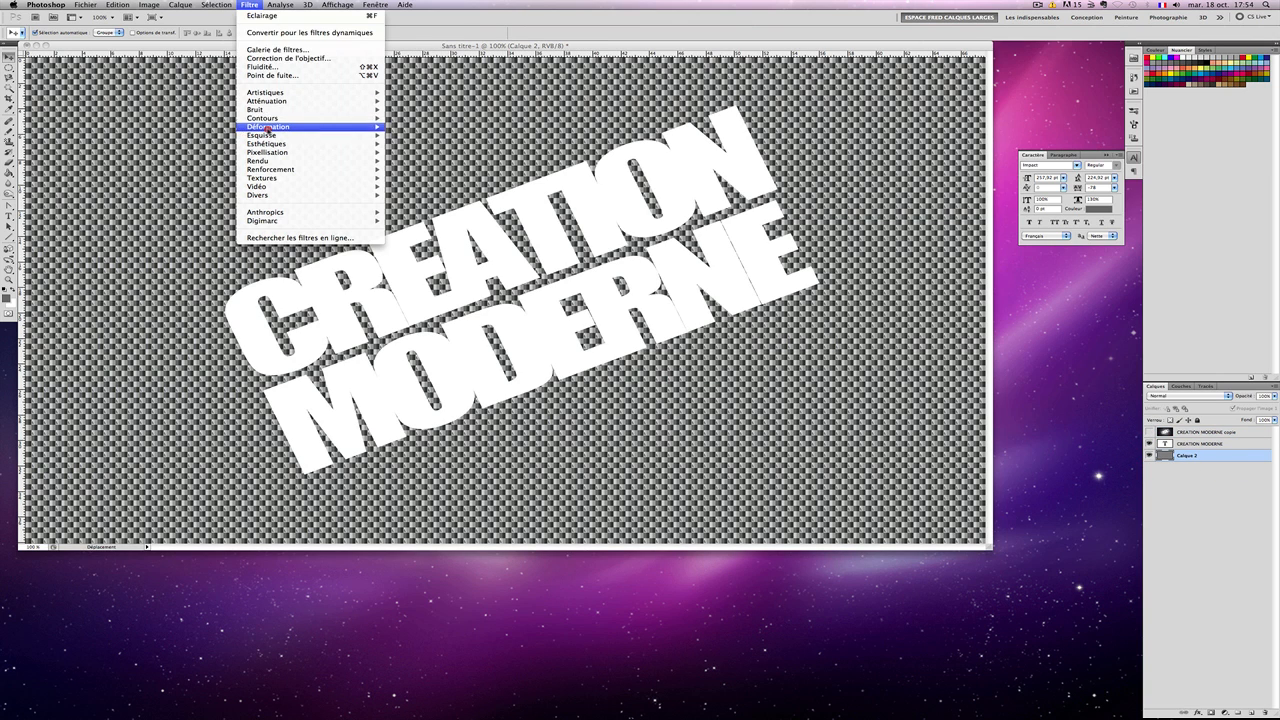
mouse_move(272, 136)
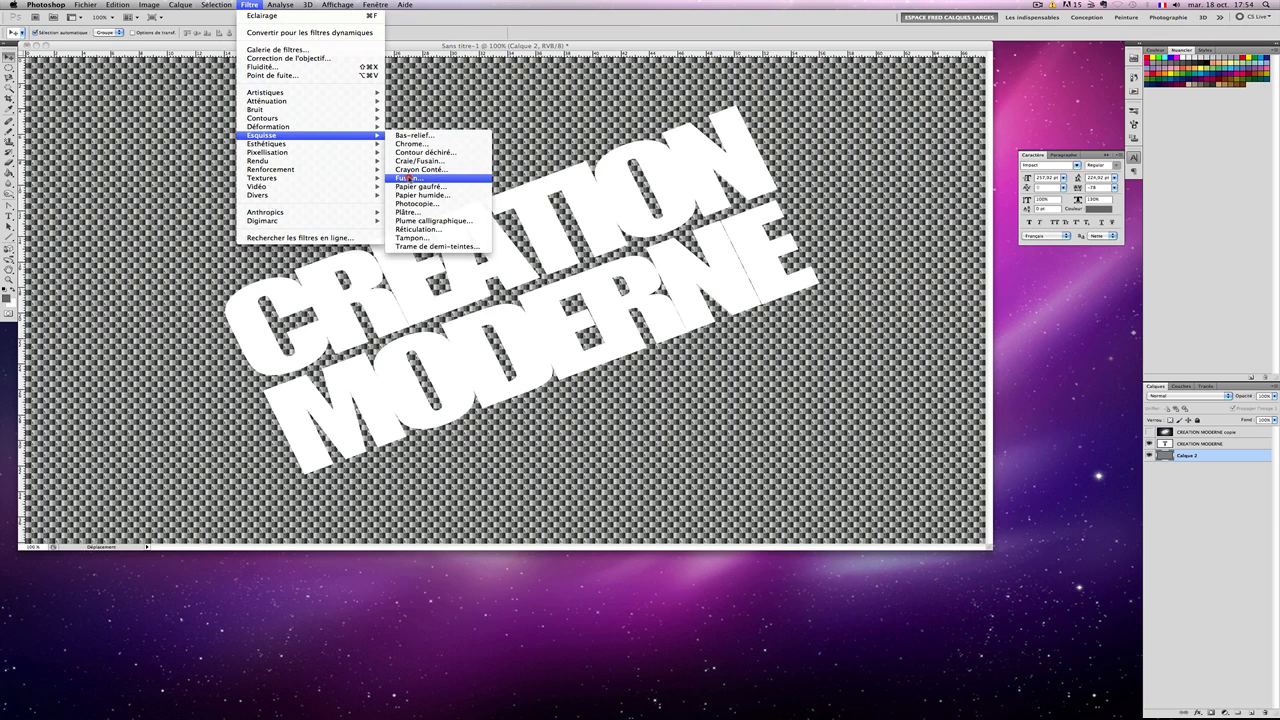
left_click(408, 178)
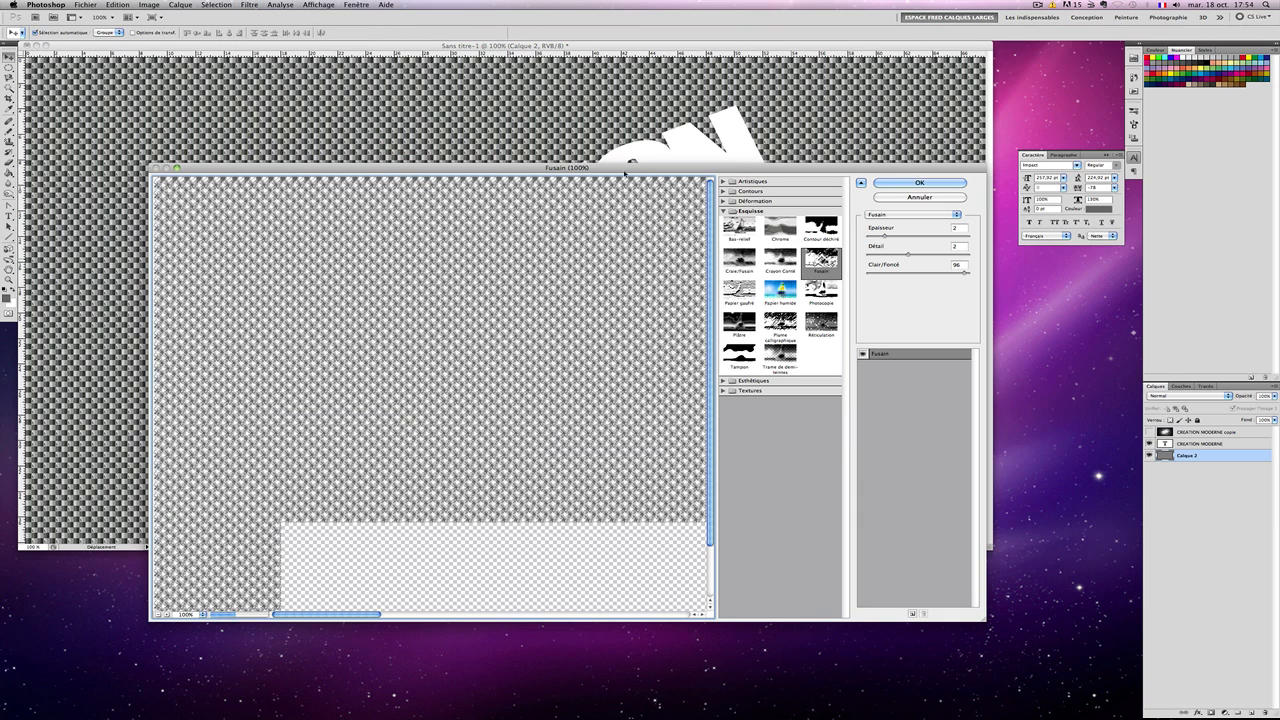
left_click(780, 356)
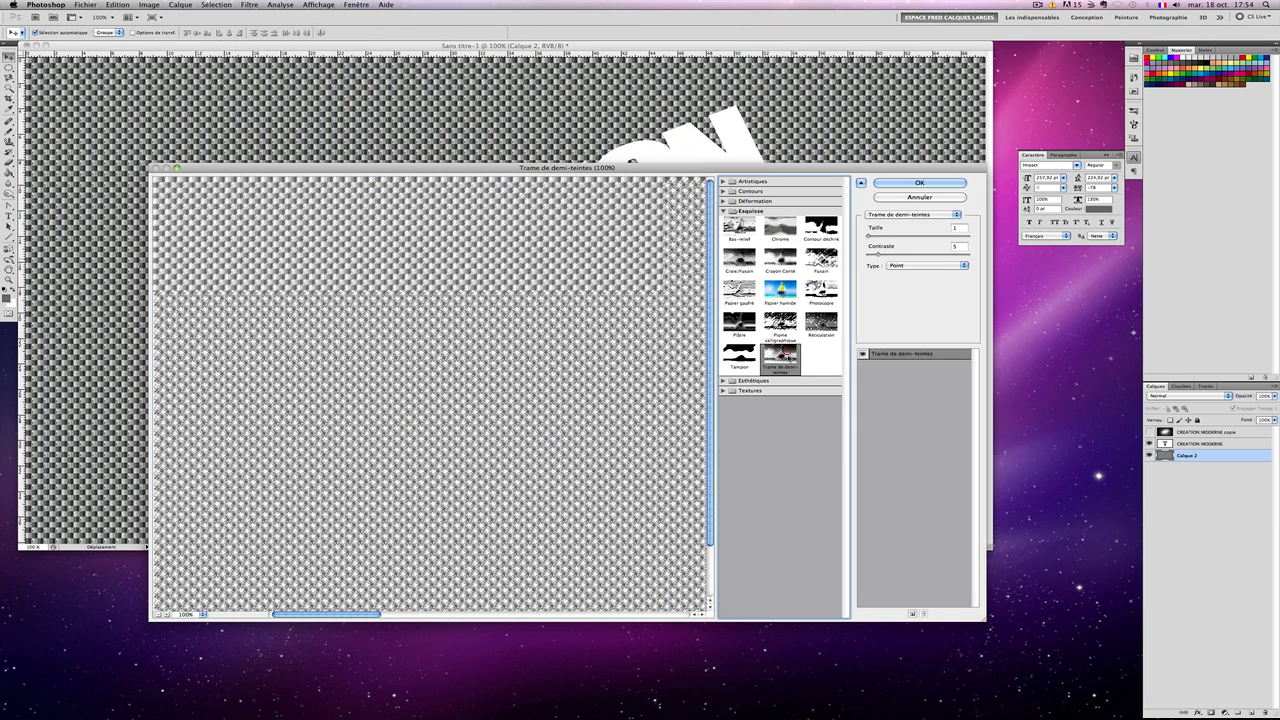
left_click(740, 362)
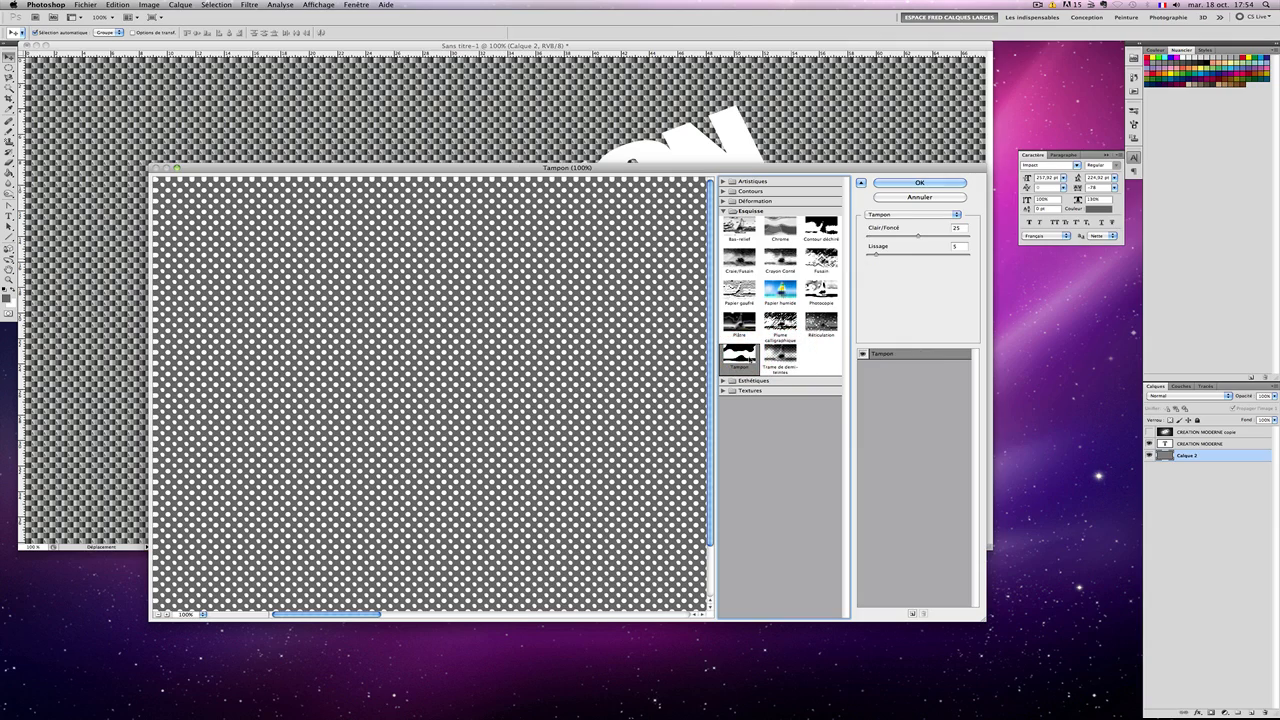
left_click(918, 183)
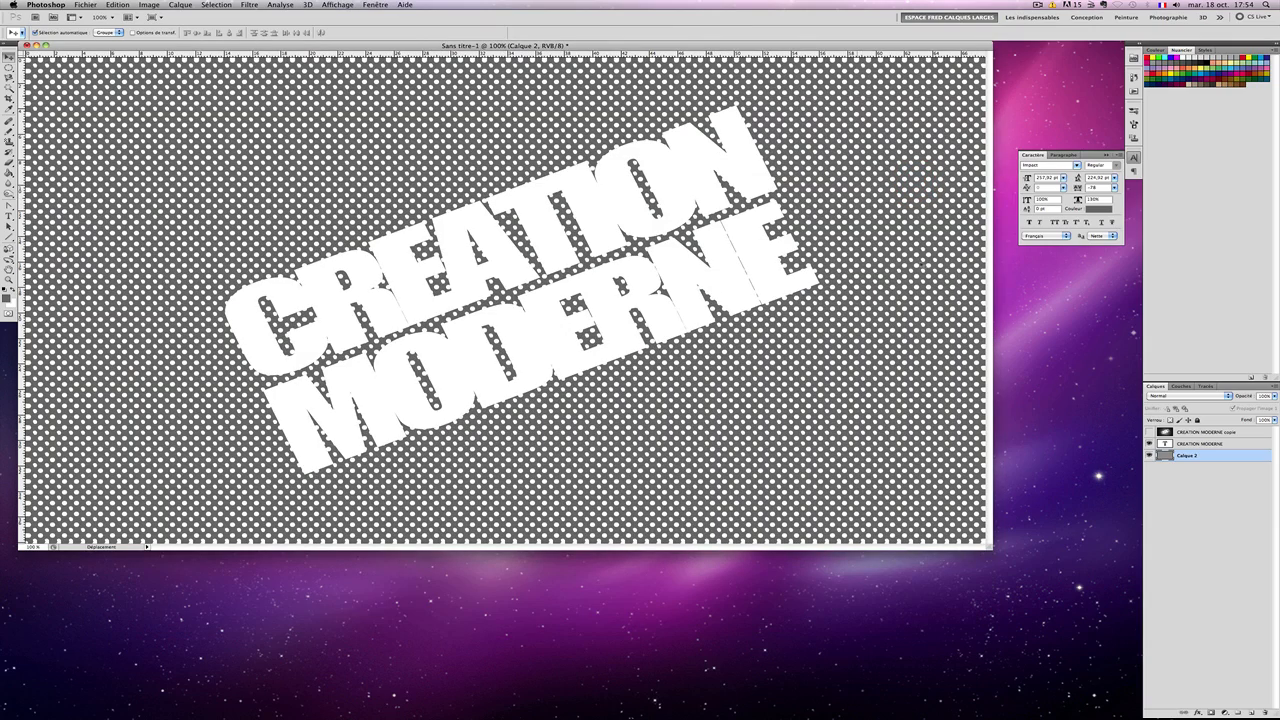
Step: Duplicate the CREATION MODERNE text layer and Calque 2 together
left_click(1196, 444)
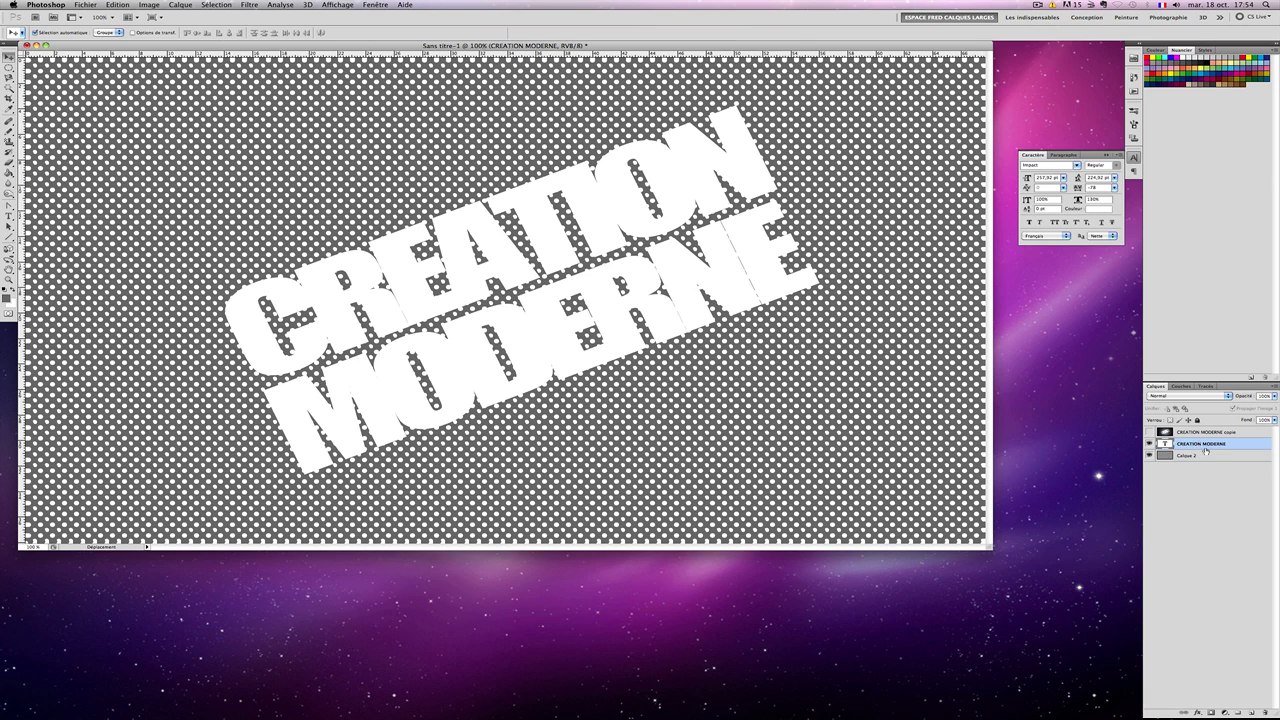
key("shift")
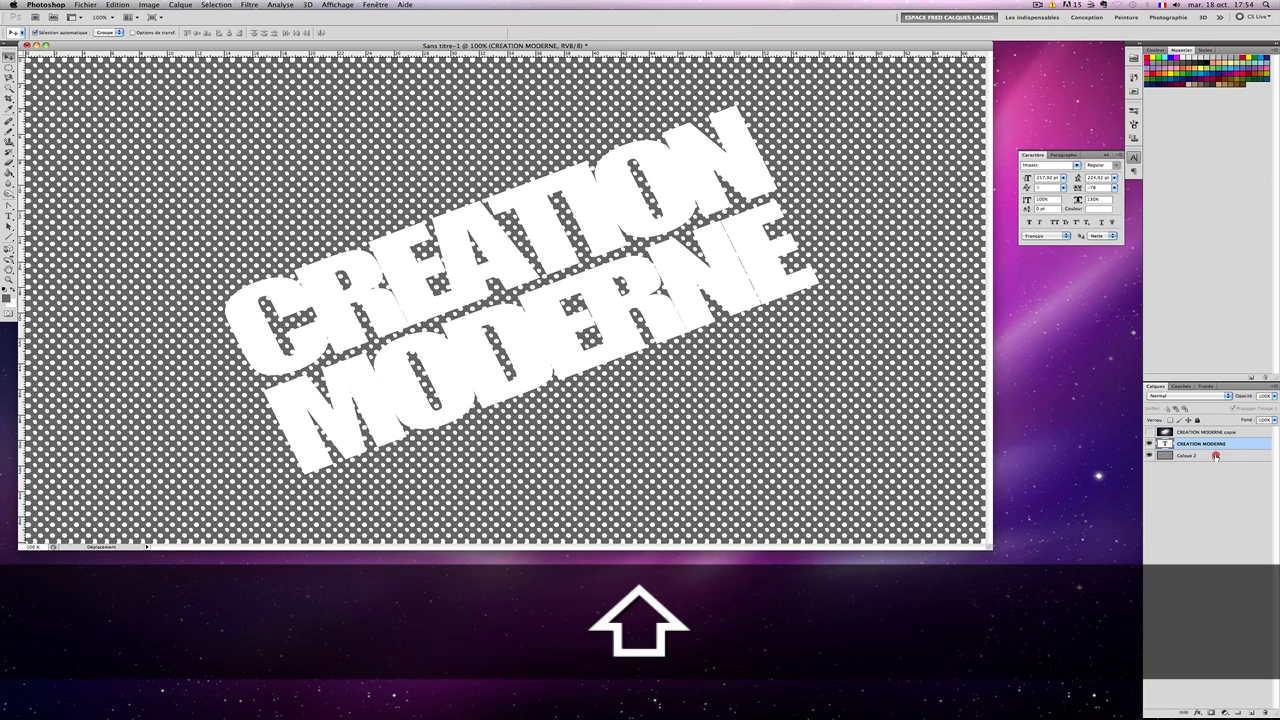
left_click(1216, 456, "shift")
left_click_drag(1216, 456, 1250, 711)
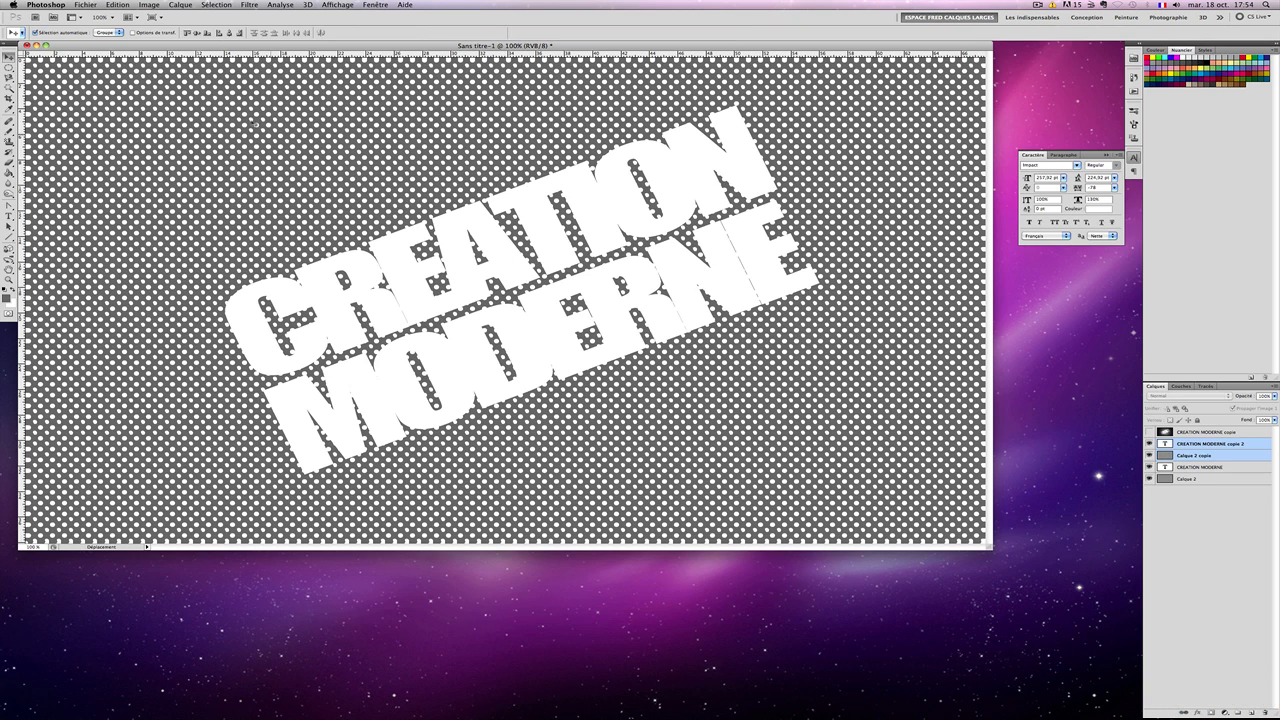
Step: Merge the duplicated title and dotted background layers into a single layer
left_click(148, 5)
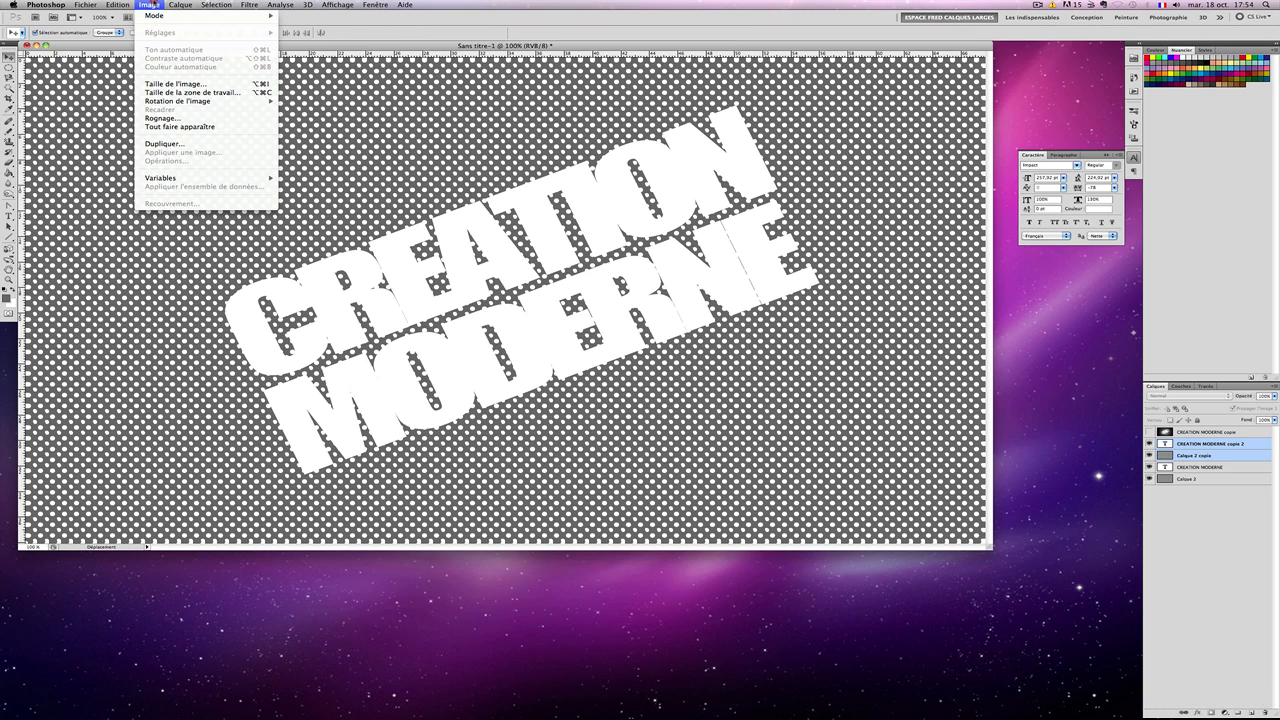
left_click(150, 5)
left_click(119, 4)
mouse_move(182, 6)
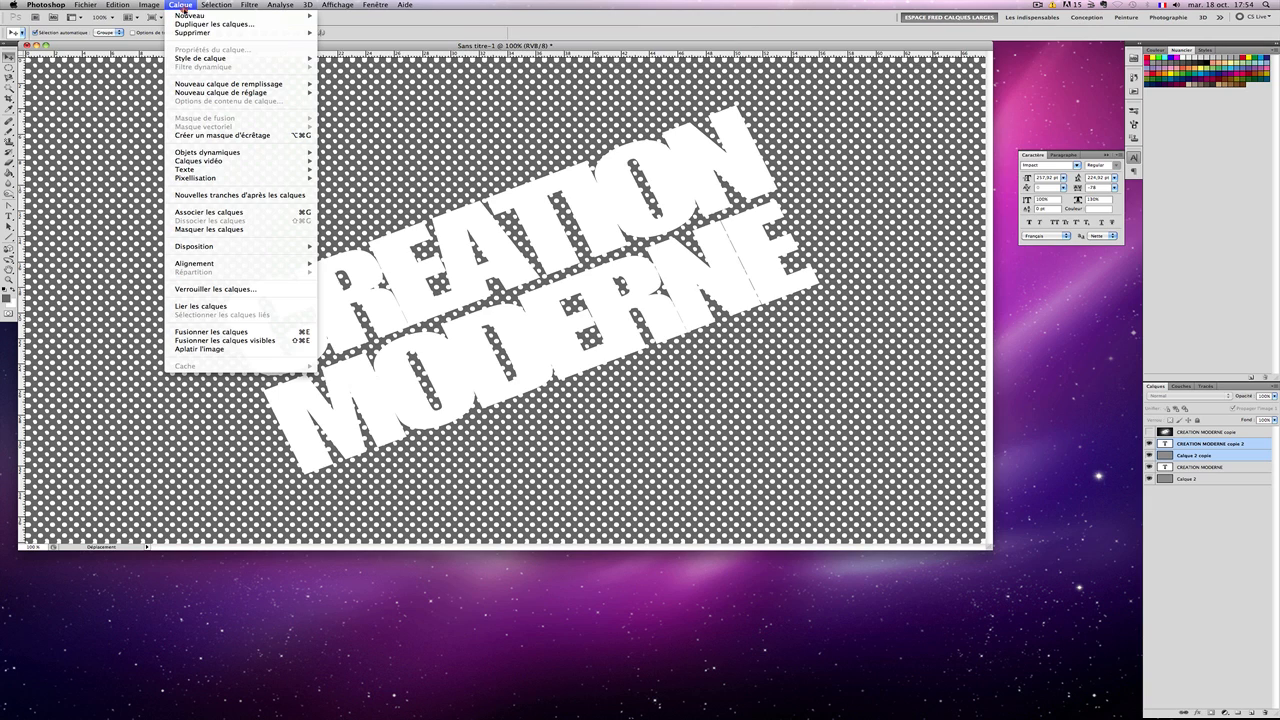
left_click(231, 341)
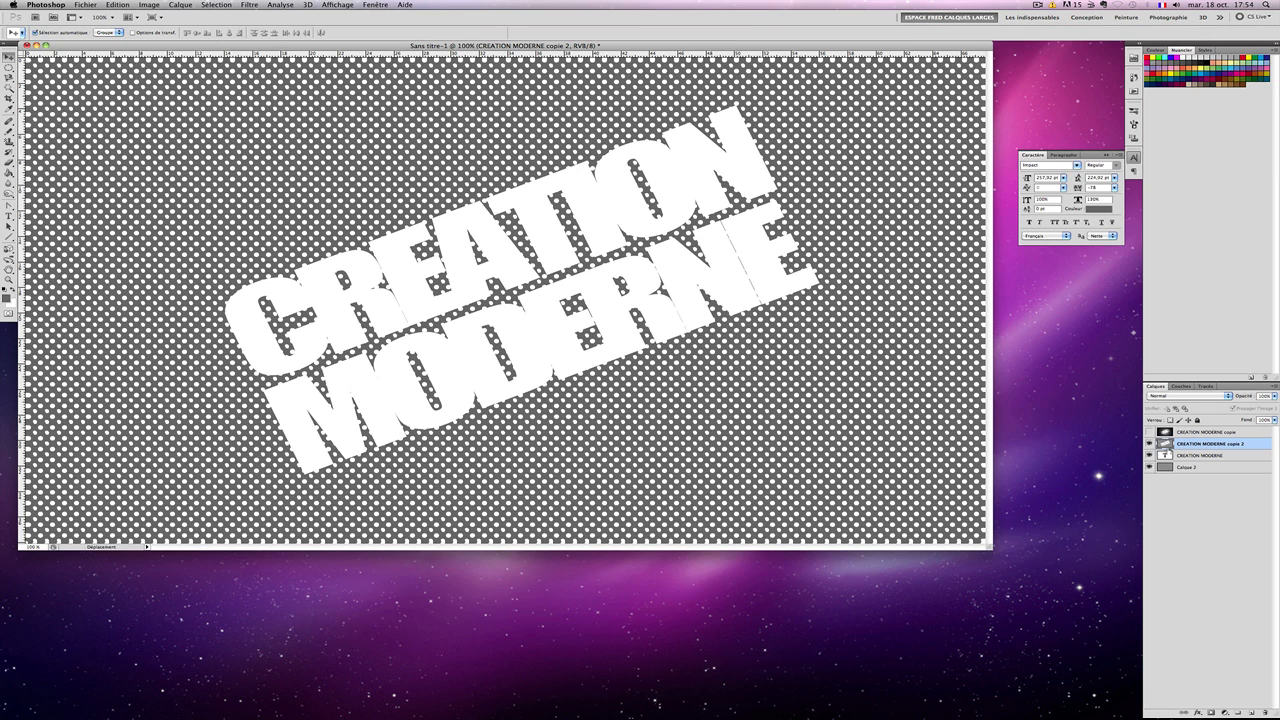
Step: With the merged copy hidden, try the Eclairage filter's Flash style on Calque 2 alone, and undo it
left_click(1149, 443)
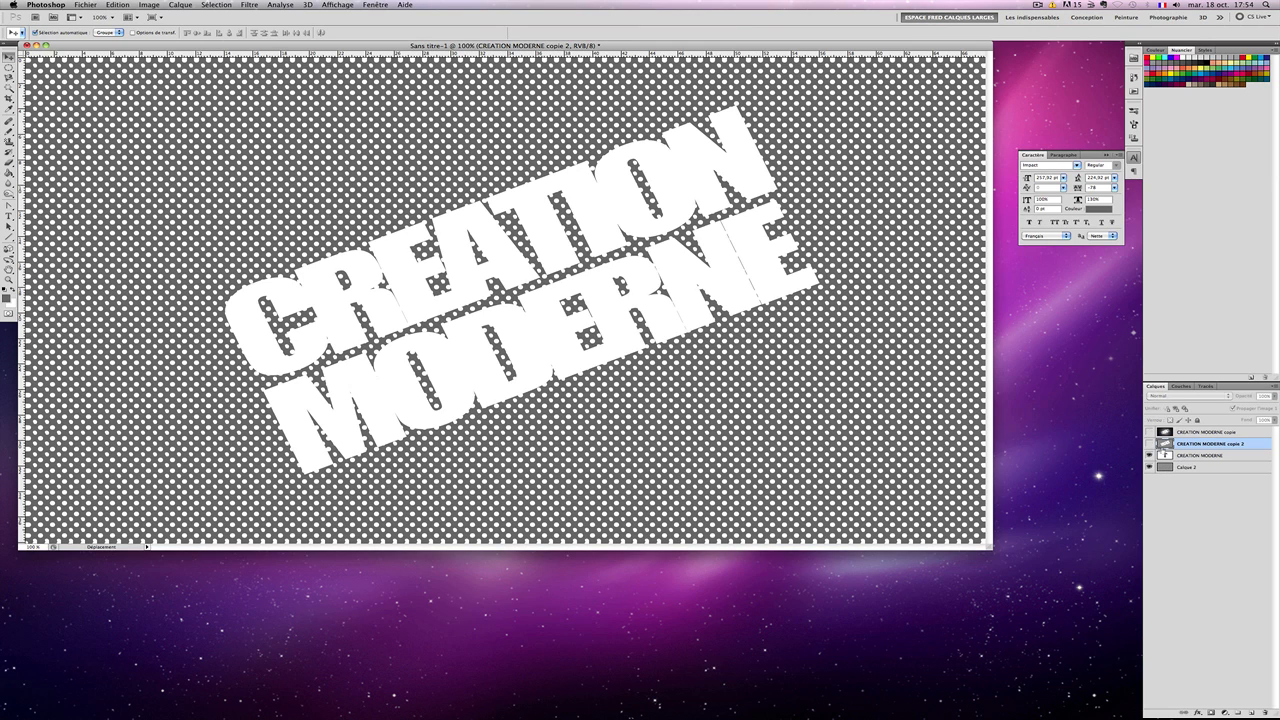
left_click(1205, 467)
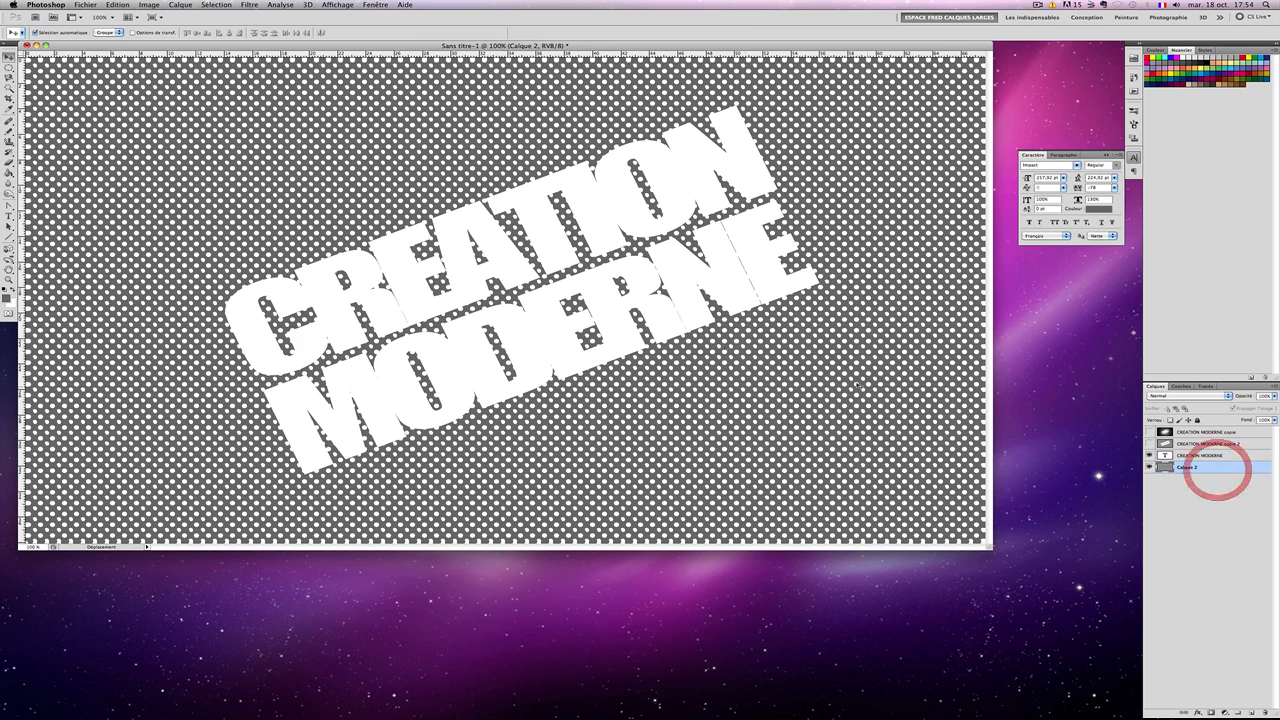
left_click(249, 6)
mouse_move(359, 161)
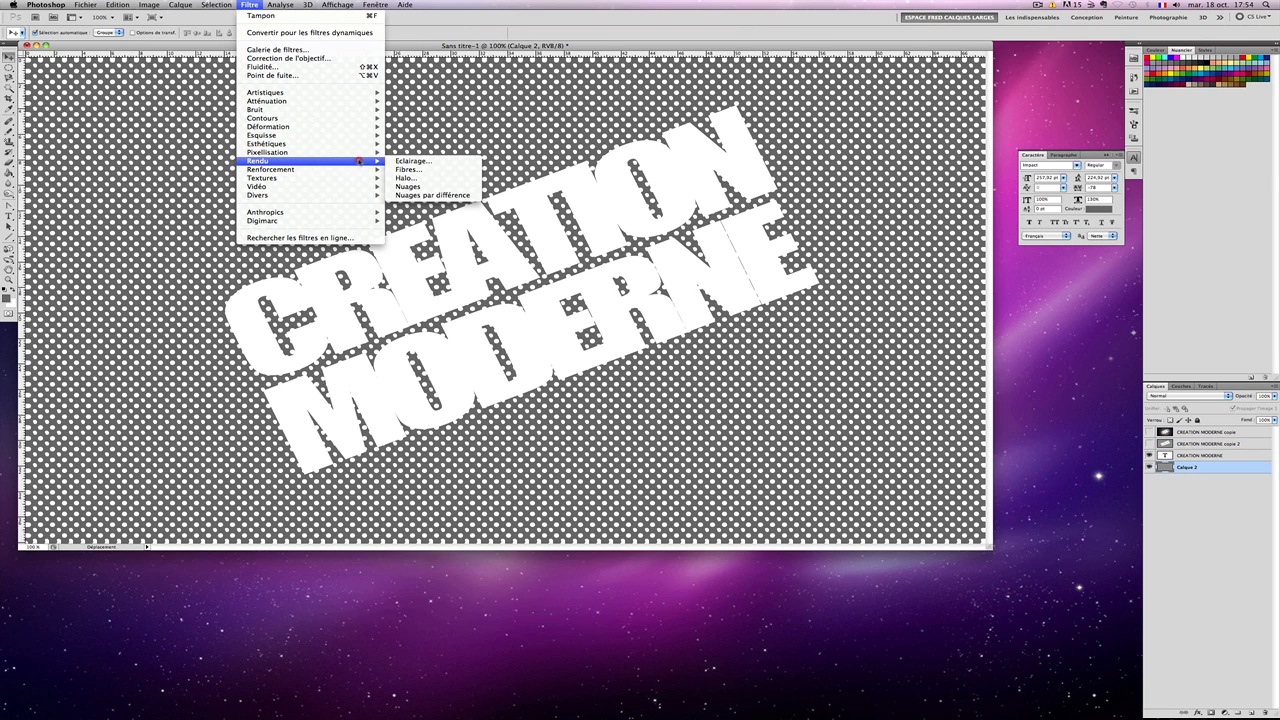
left_click(413, 161)
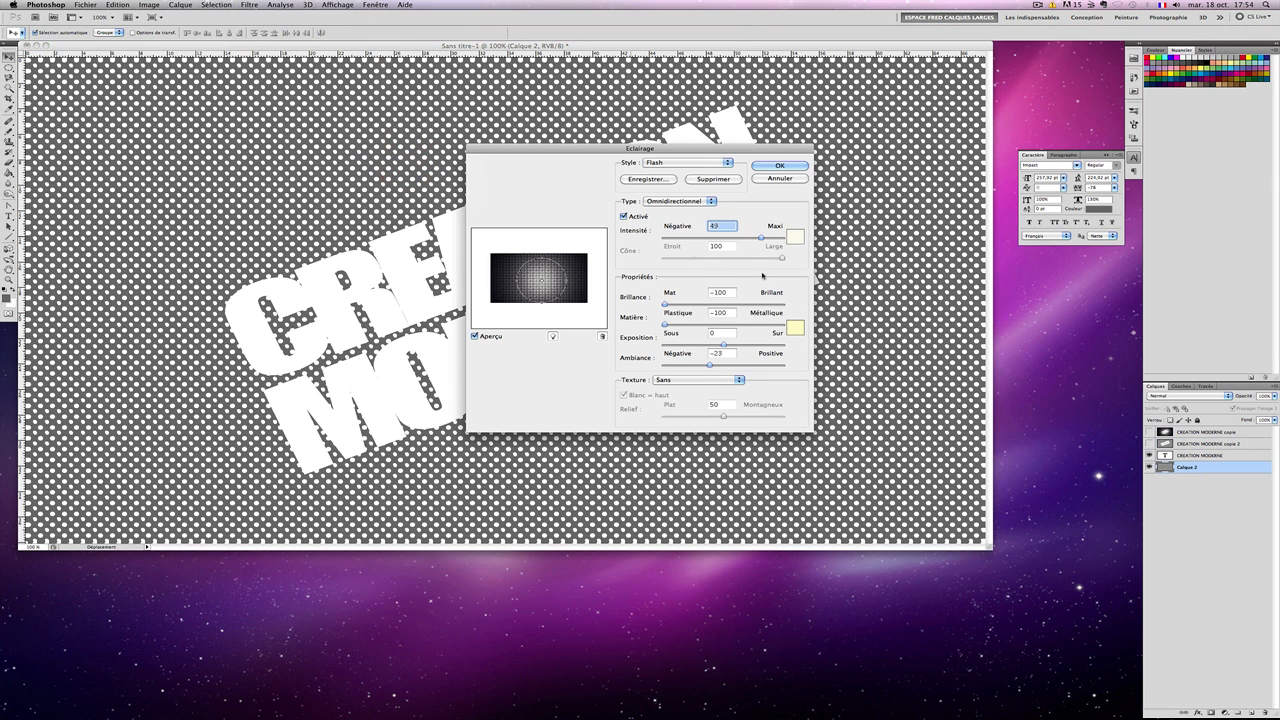
left_click(779, 166)
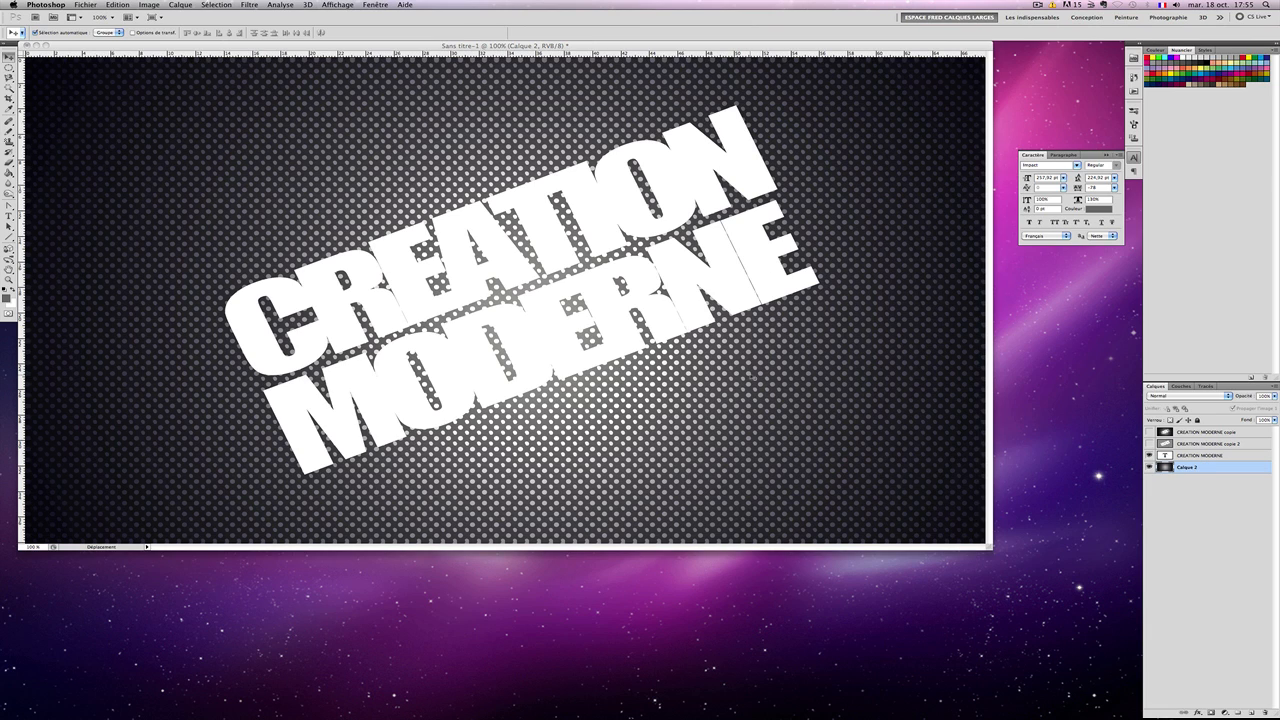
key("super+z")
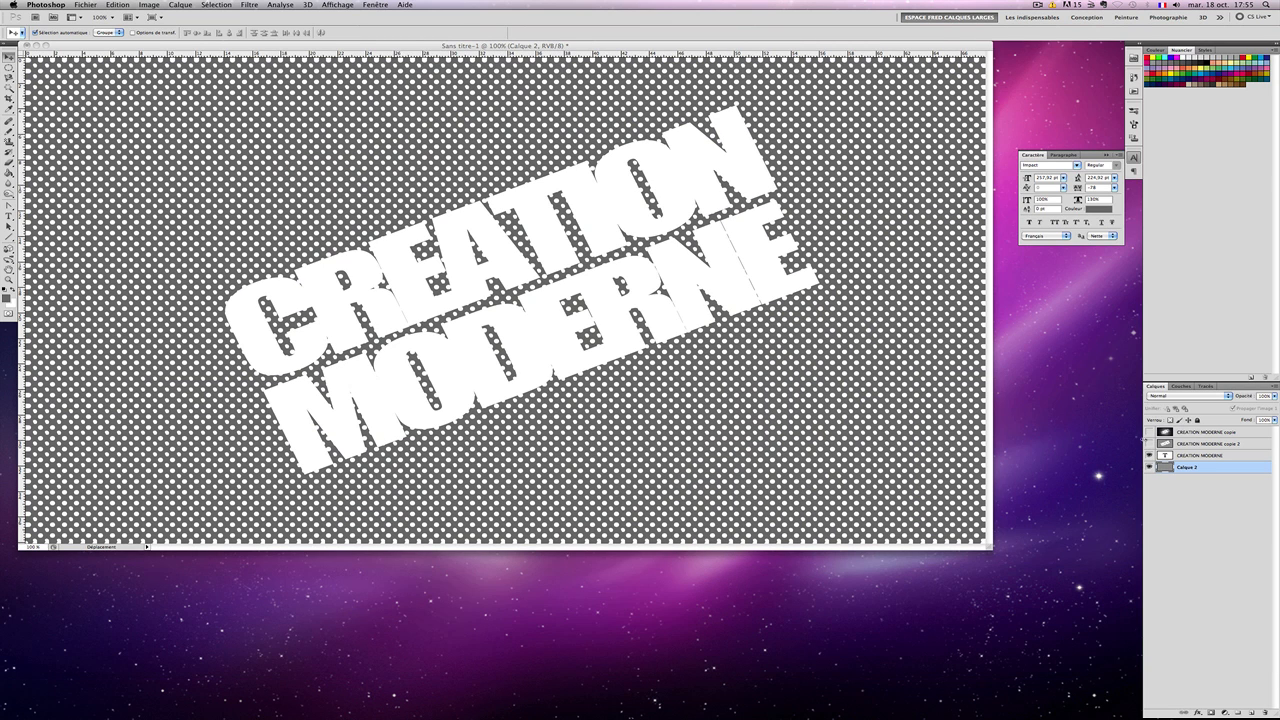
Step: Apply the Eclairage filter in Flash style with intensity 43 to the merged CREATION MODERNE copie 2 layer, then hide that layer
left_click(1205, 443)
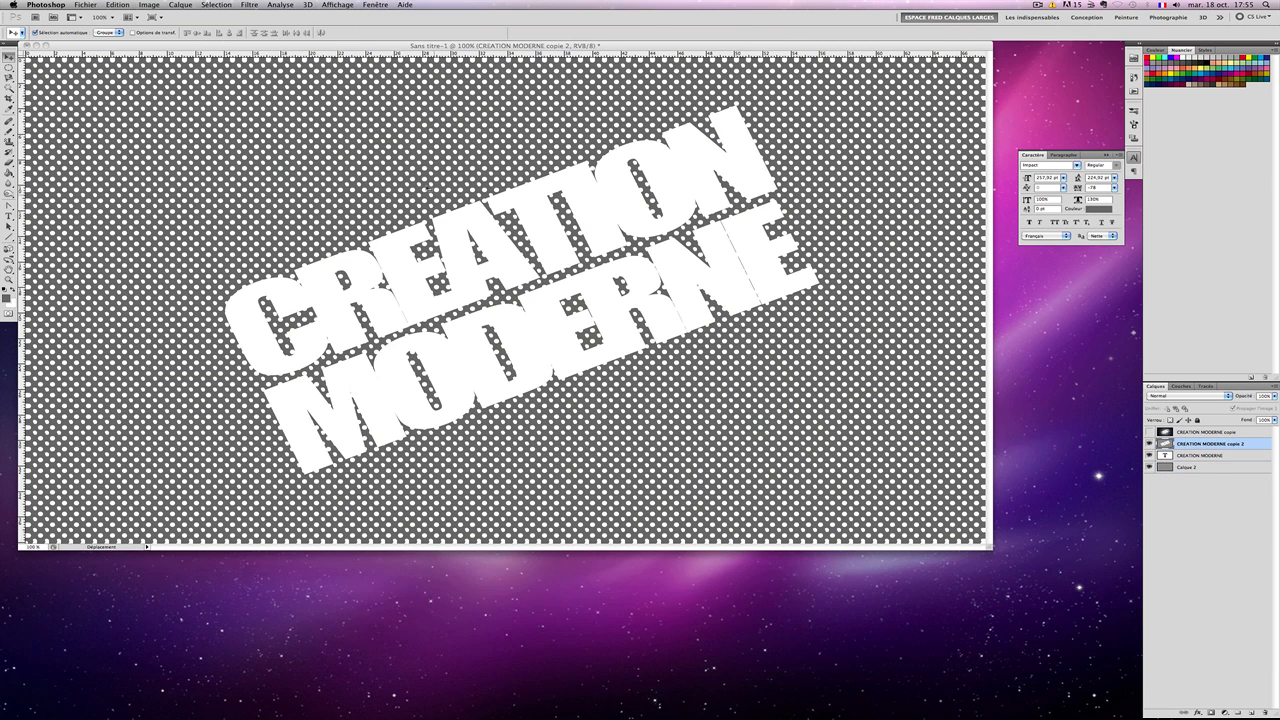
left_click(247, 5)
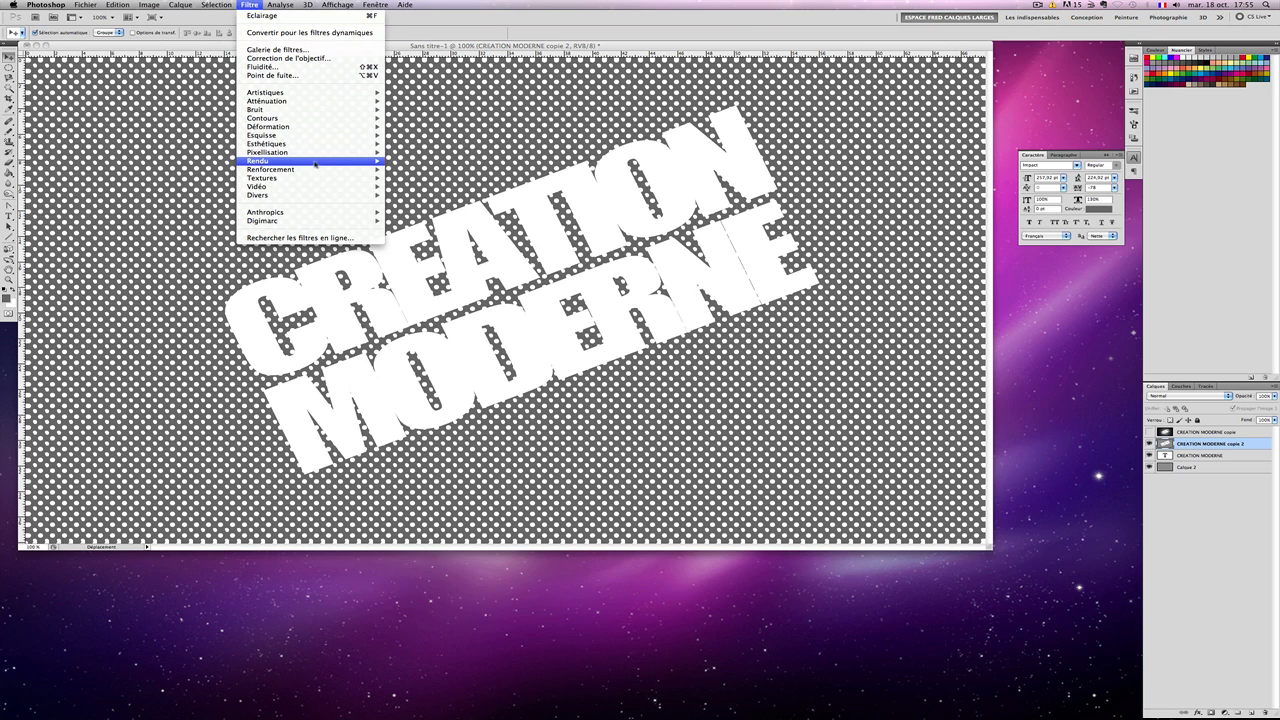
mouse_move(330, 161)
left_click(418, 161)
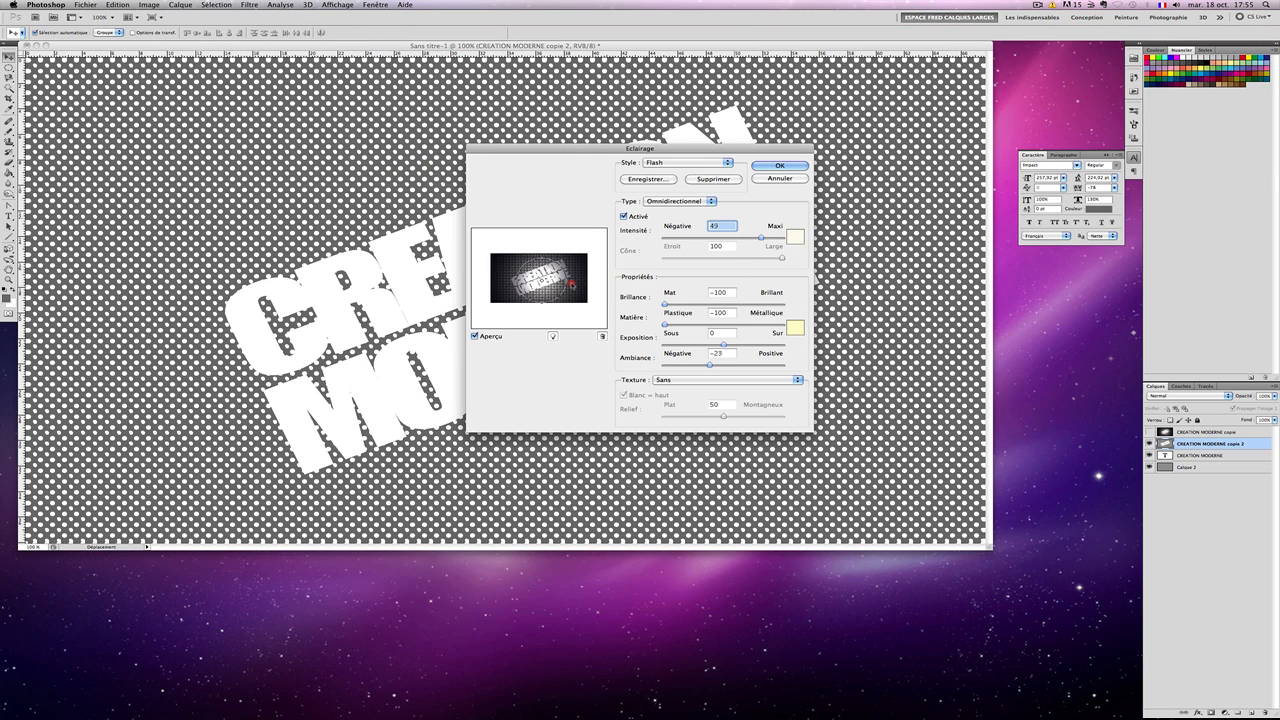
left_click_drag(571, 283, 573, 281)
left_click_drag(771, 238, 750, 238)
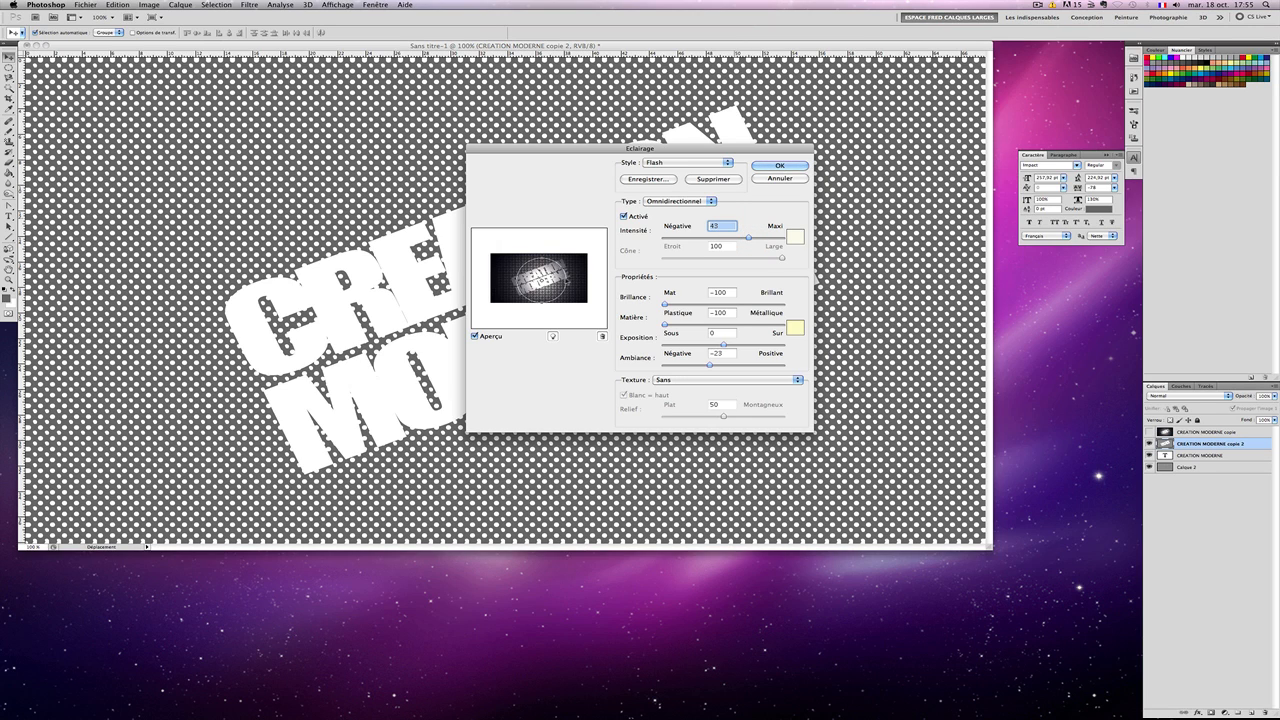
mouse_move(568, 280)
left_mouse_down()
mouse_move(537, 256)
mouse_move(541, 283)
mouse_move(531, 276)
mouse_move(572, 280)
left_mouse_up()
left_click(779, 165)
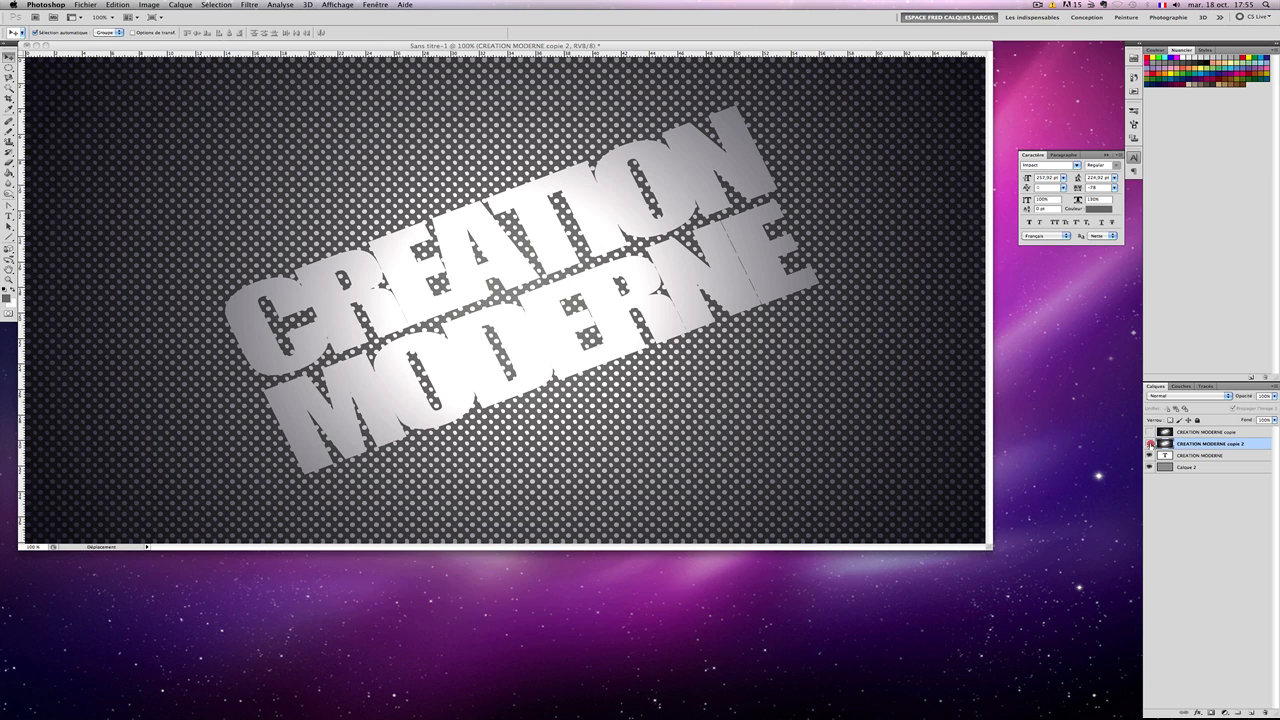
left_click(1150, 443)
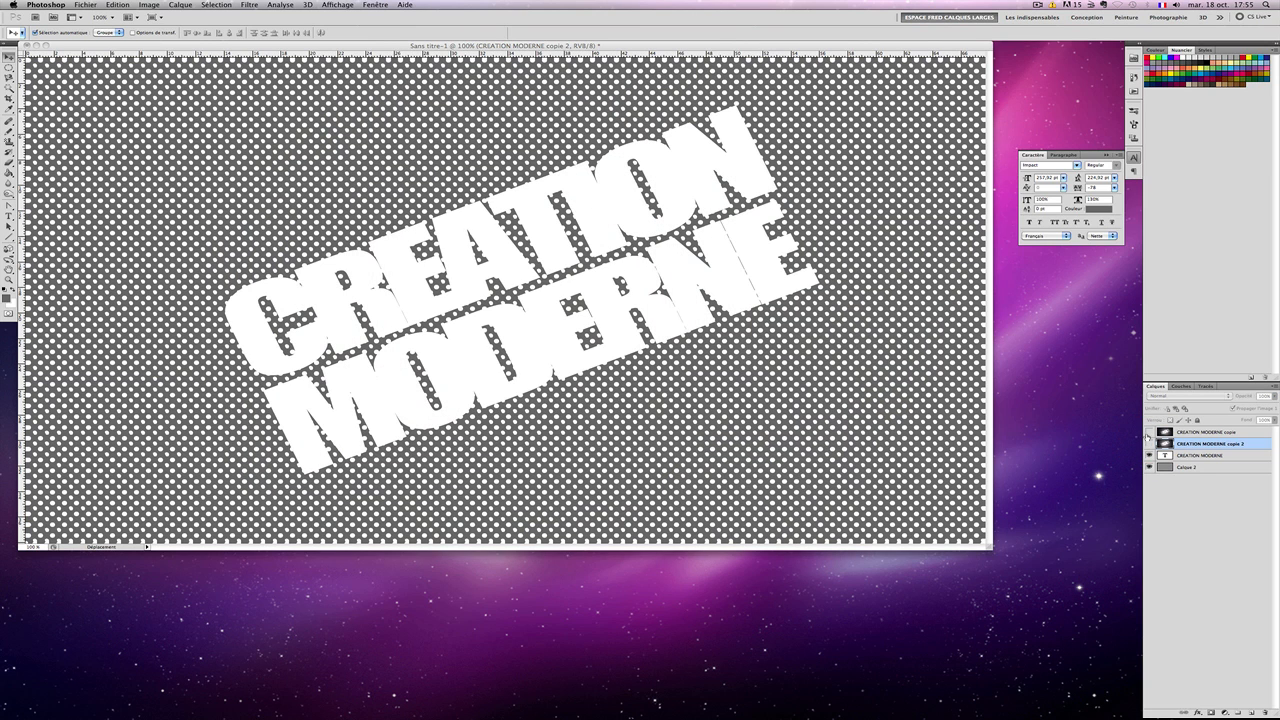
right_click(1254, 443)
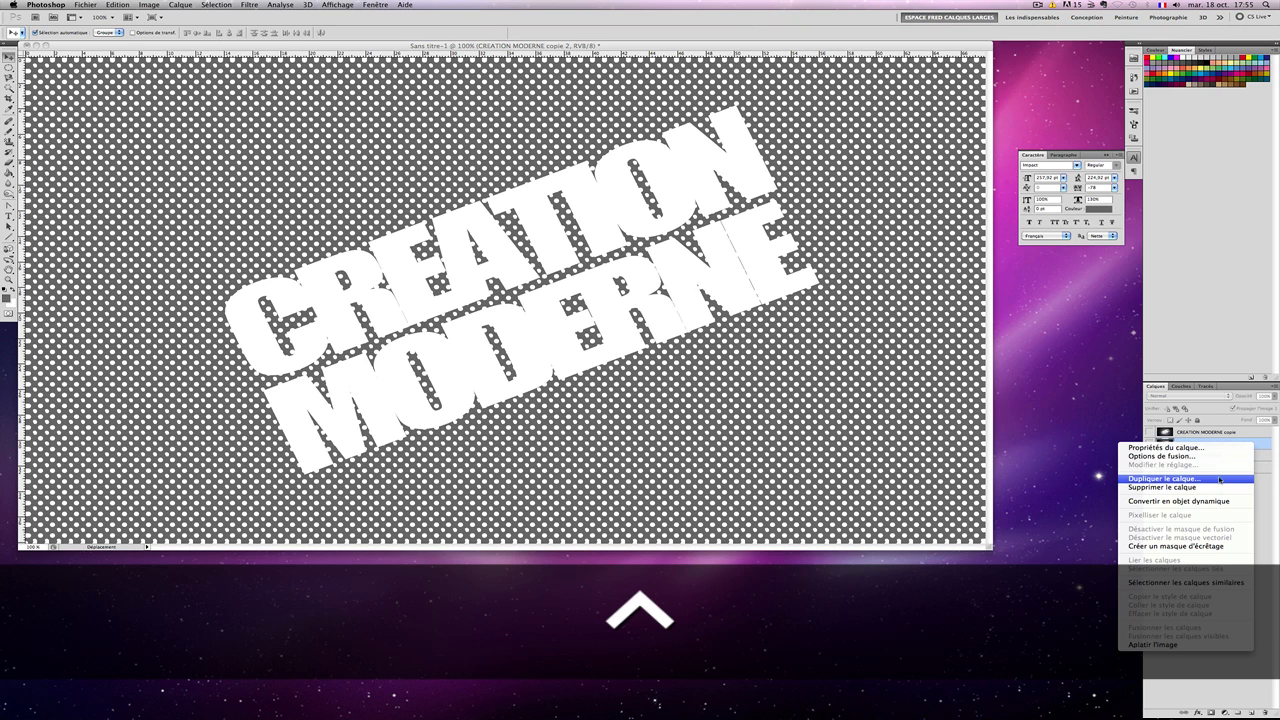
left_click(1224, 477)
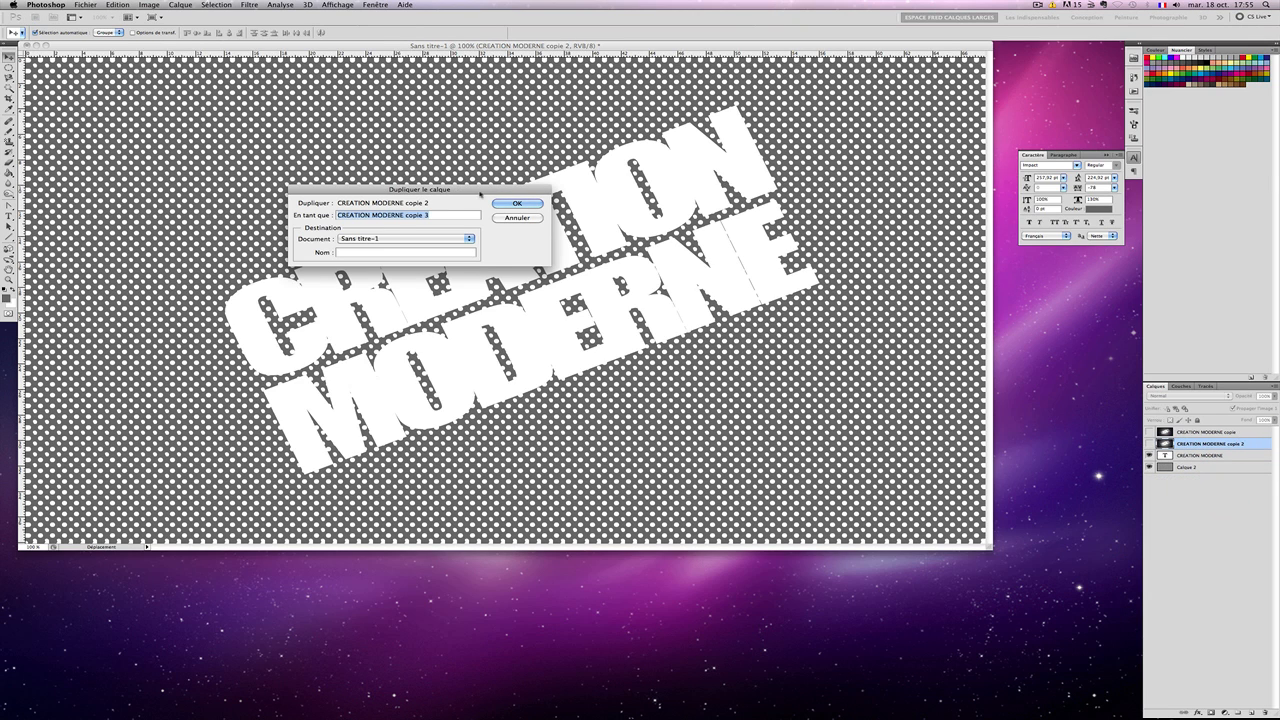
left_click(499, 205)
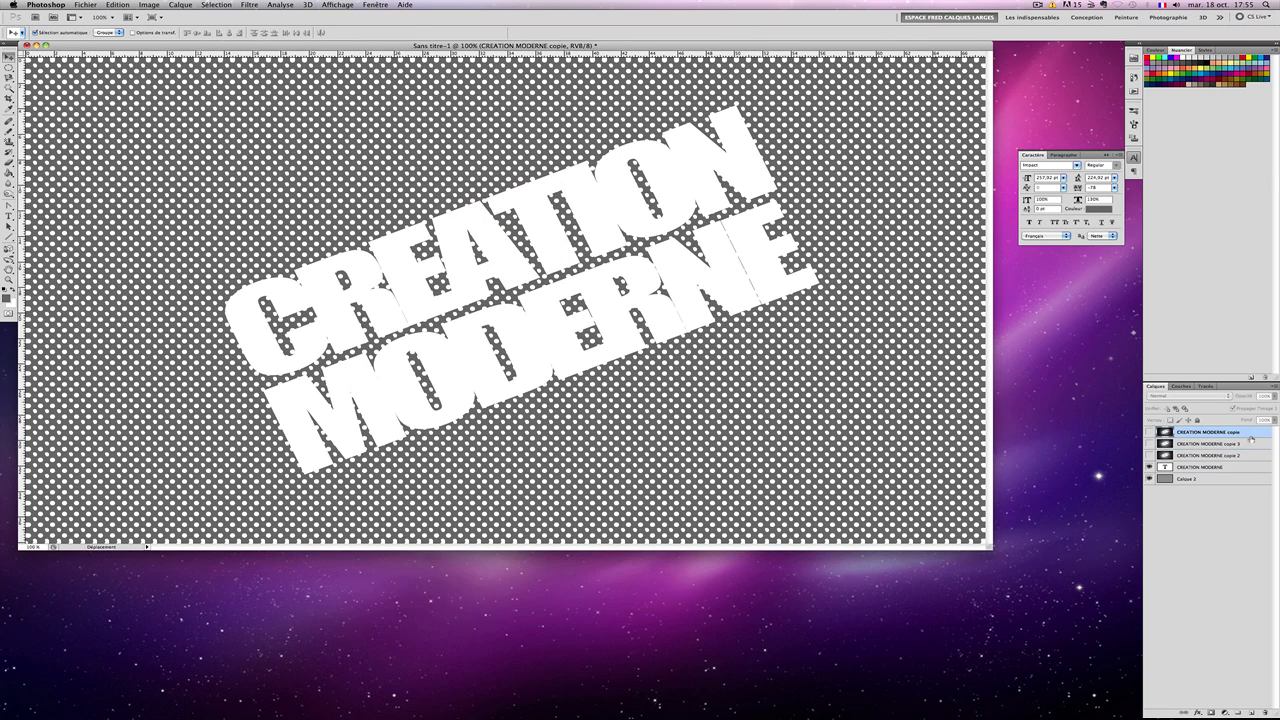
Step: Delete all the merged CREATION MODERNE copy layers, keeping only the original text layer and Calque 2
left_click(1250, 433, "shift")
left_click(1249, 455, "shift")
left_click(1245, 457, "ctrl")
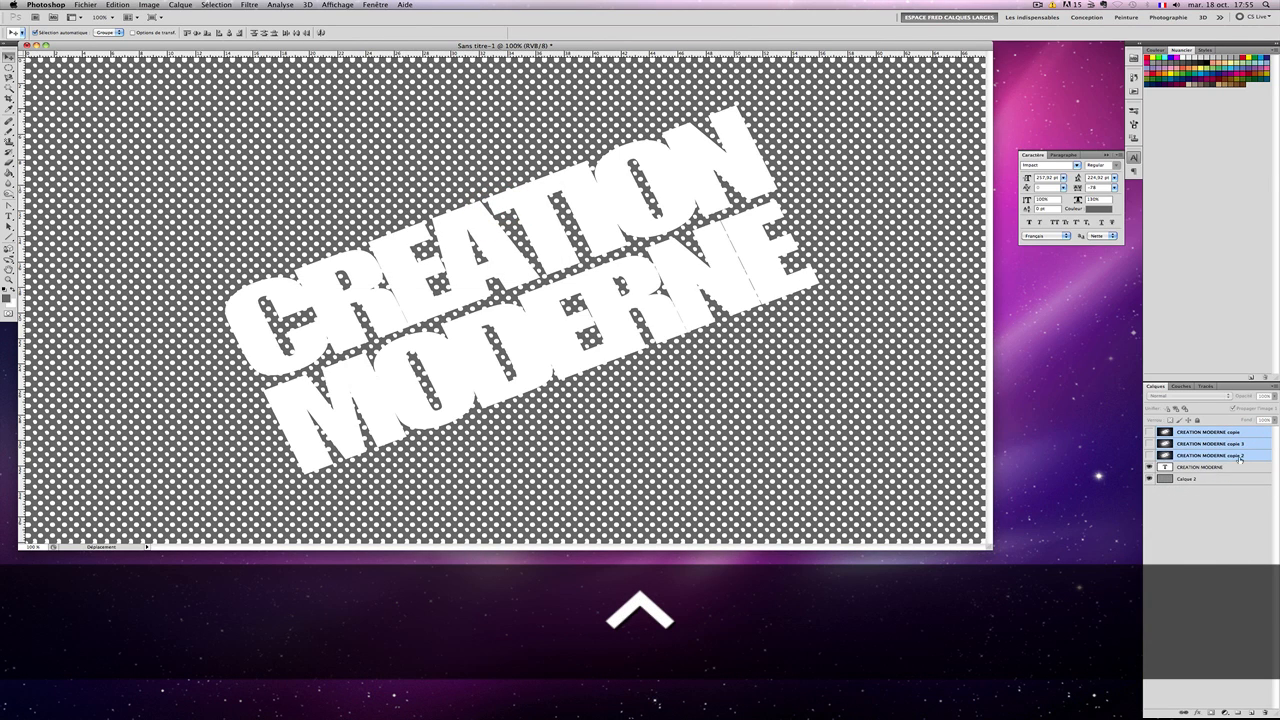
left_click(1250, 452, "ctrl")
left_click(1219, 497)
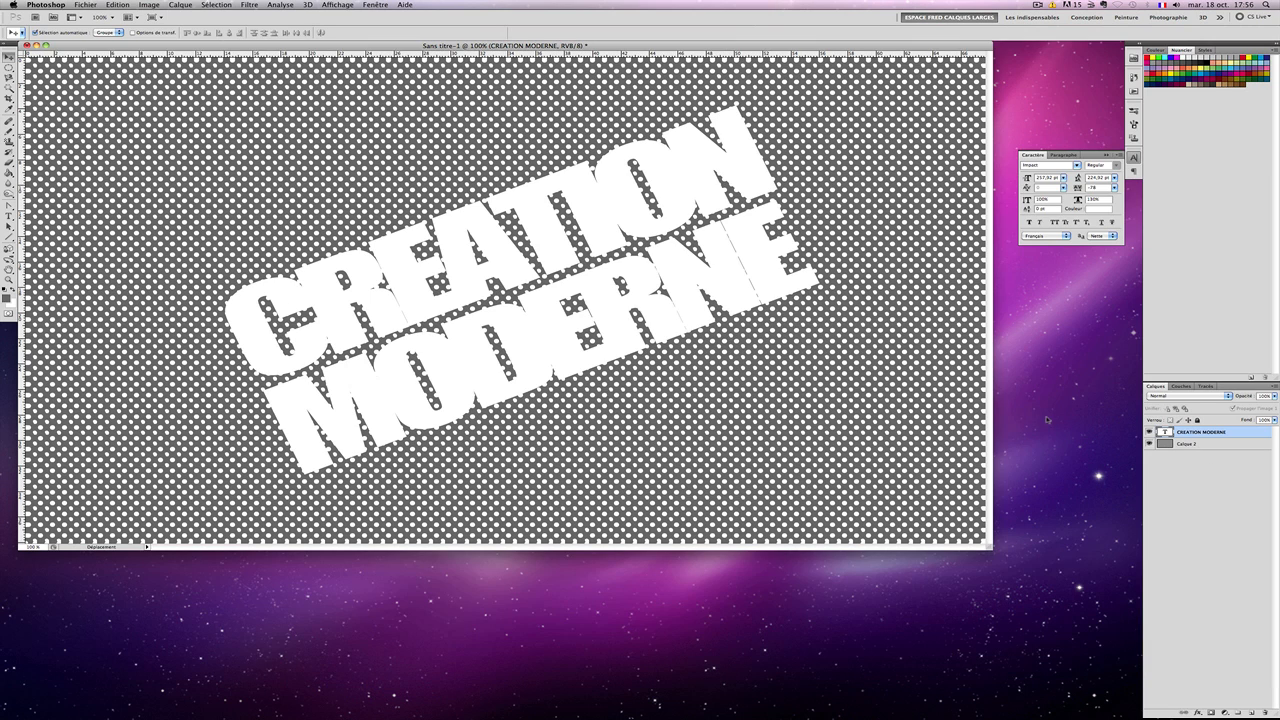
Step: Save the layered document in Photoshop format as MODERNE 2 in the CREATION MODERNE folder
left_click(86, 5)
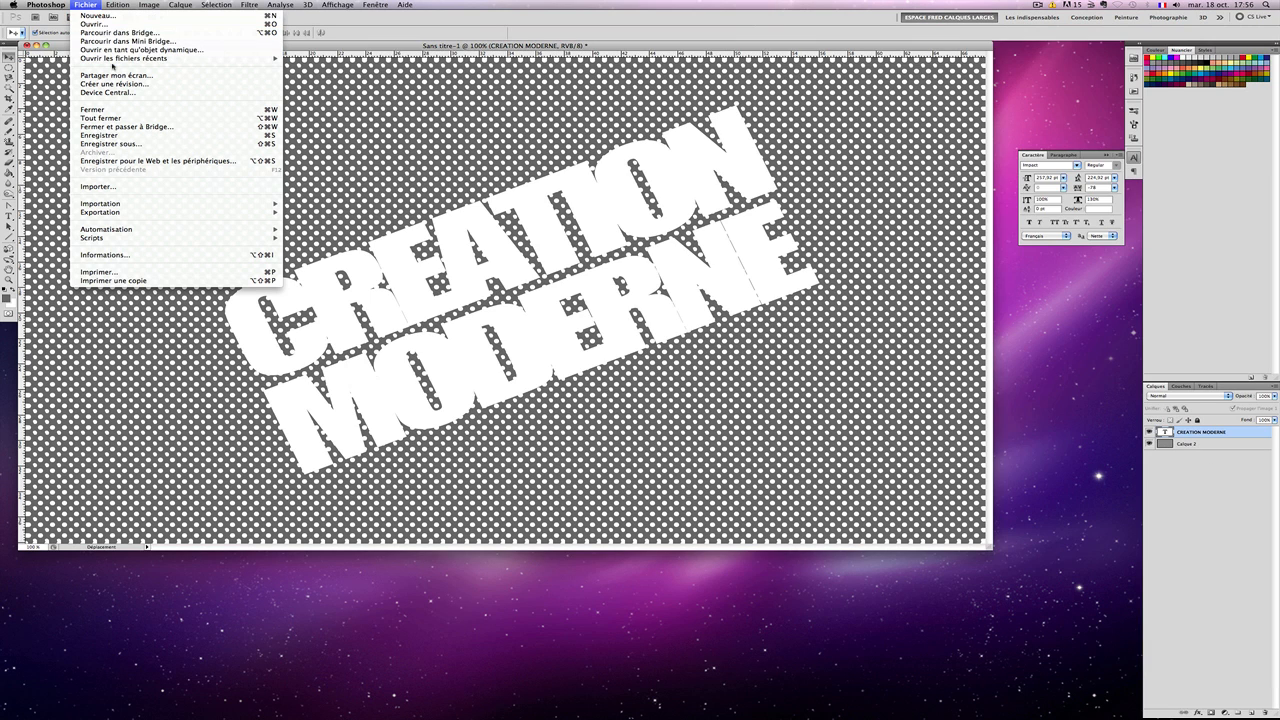
left_click(135, 143)
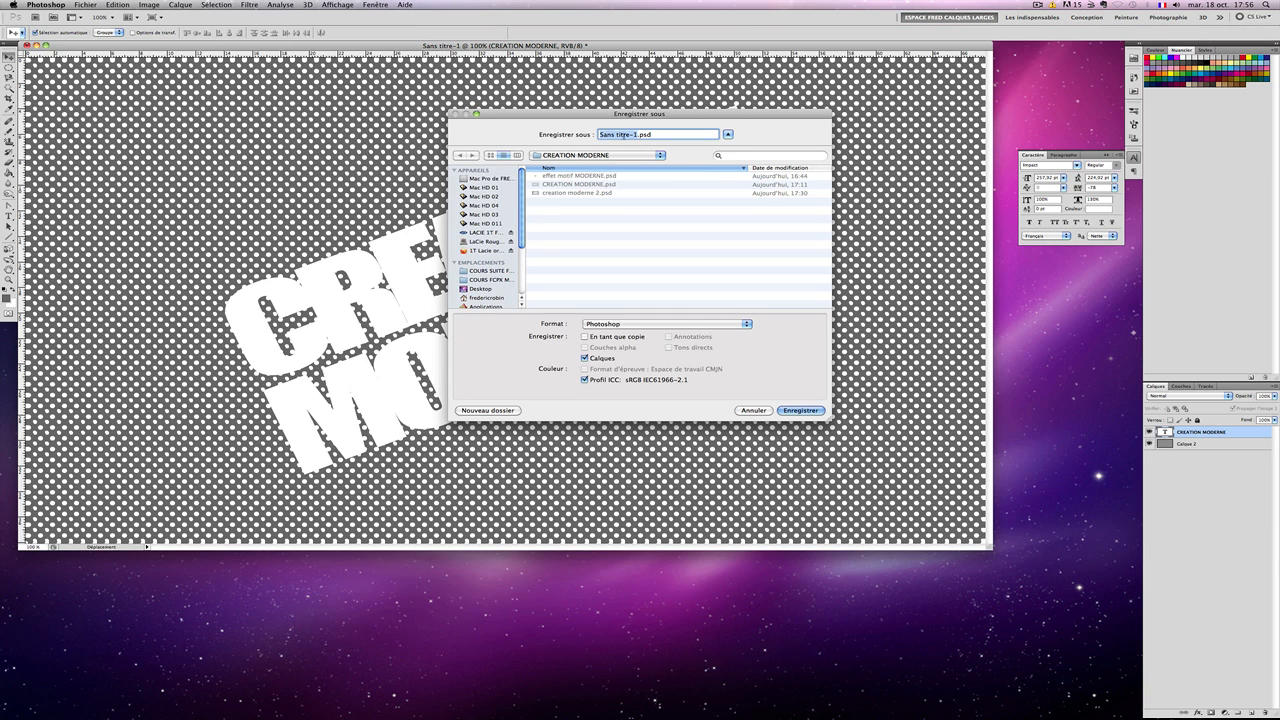
type("MODERNE 2")
key("Return")
left_click(561, 209)
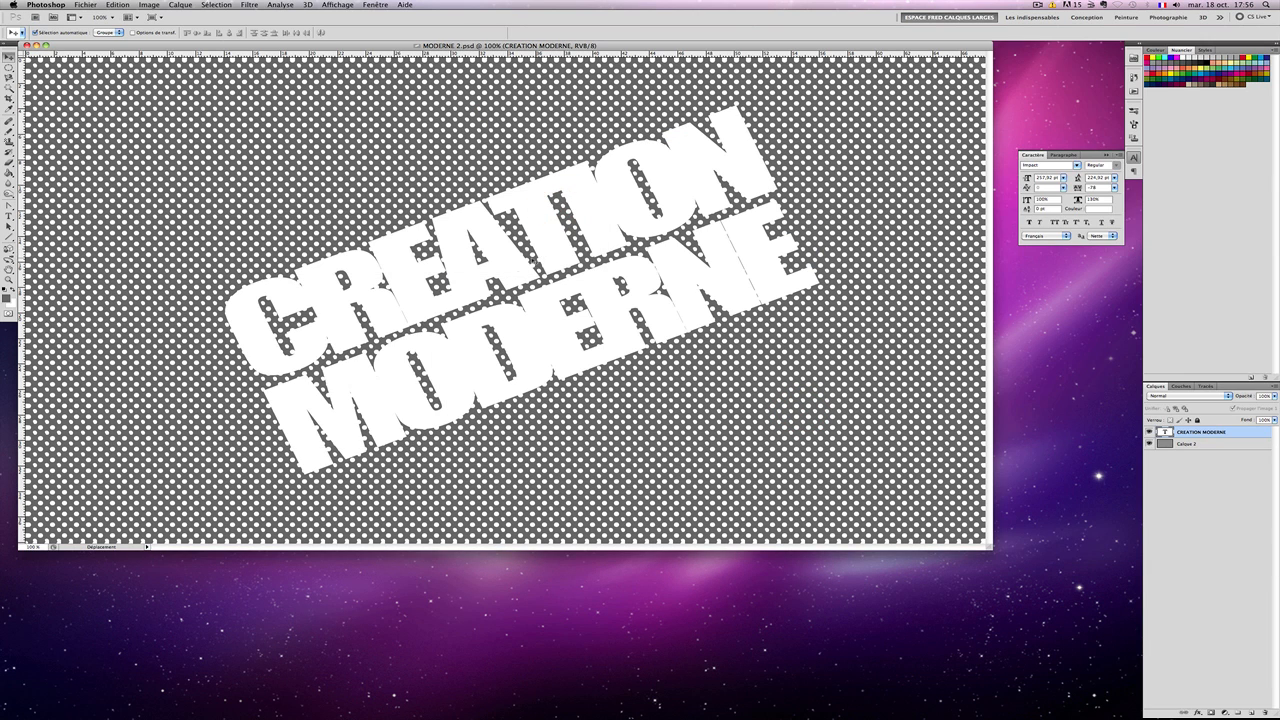
Step: Switch to Motion, close the open project and bring up the project browser
mouse_move(40, 705)
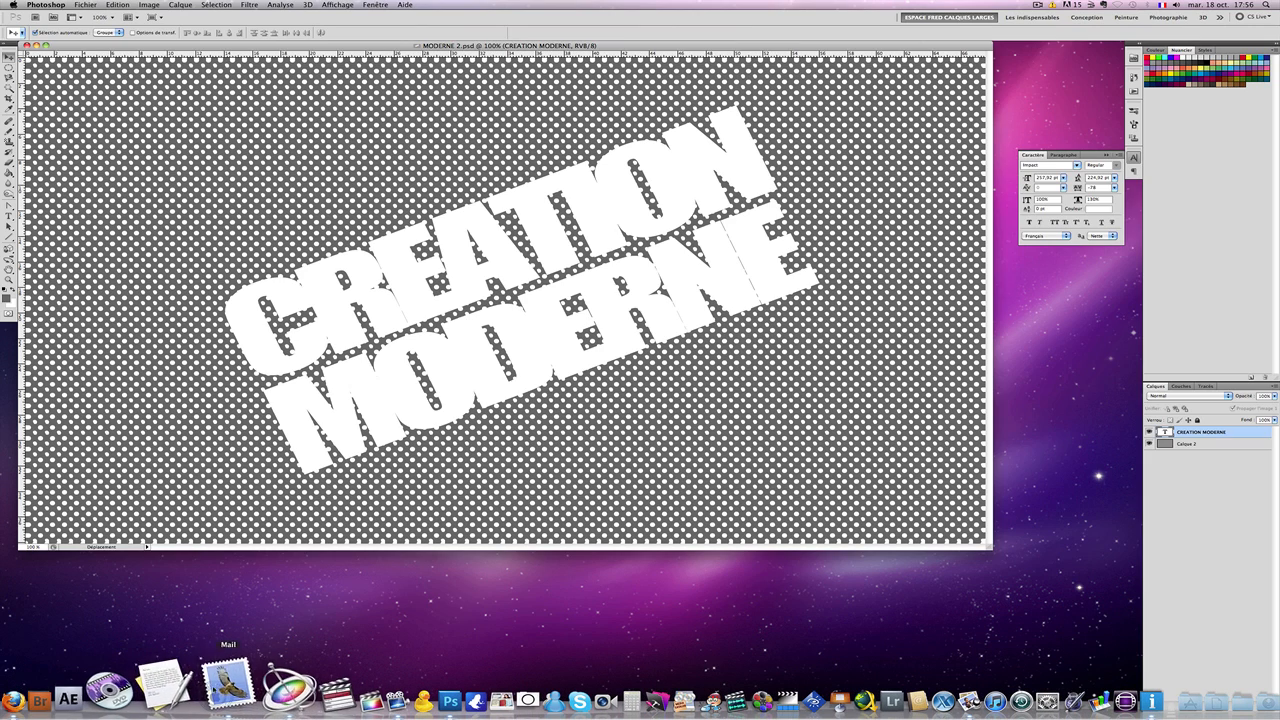
left_click(200, 688)
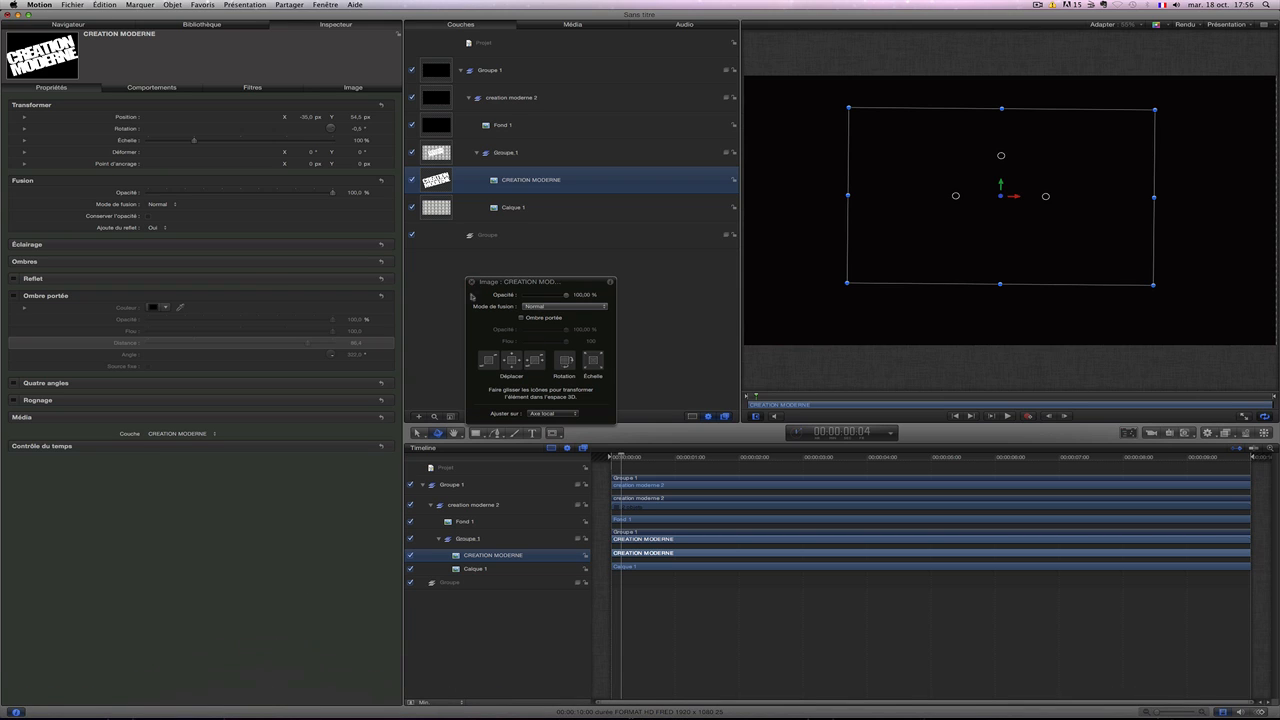
left_click_drag(558, 282, 565, 261)
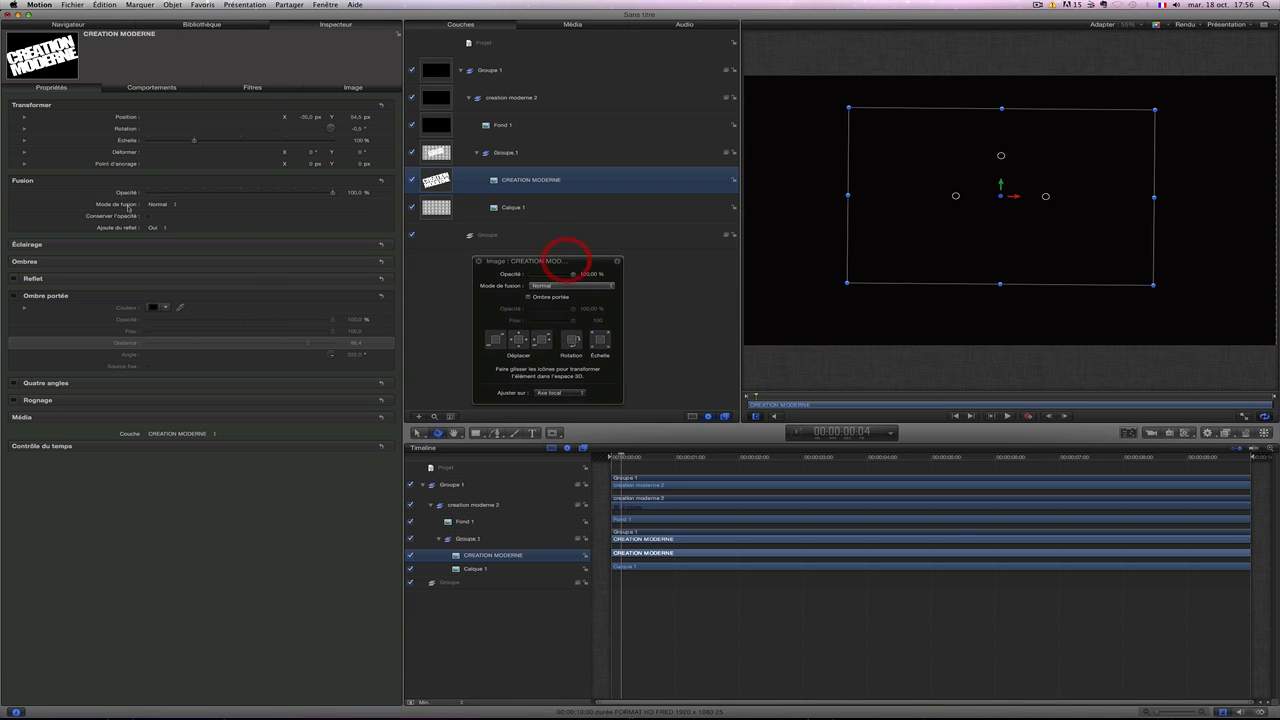
left_click(72, 5)
left_click(80, 8)
left_click(600, 65)
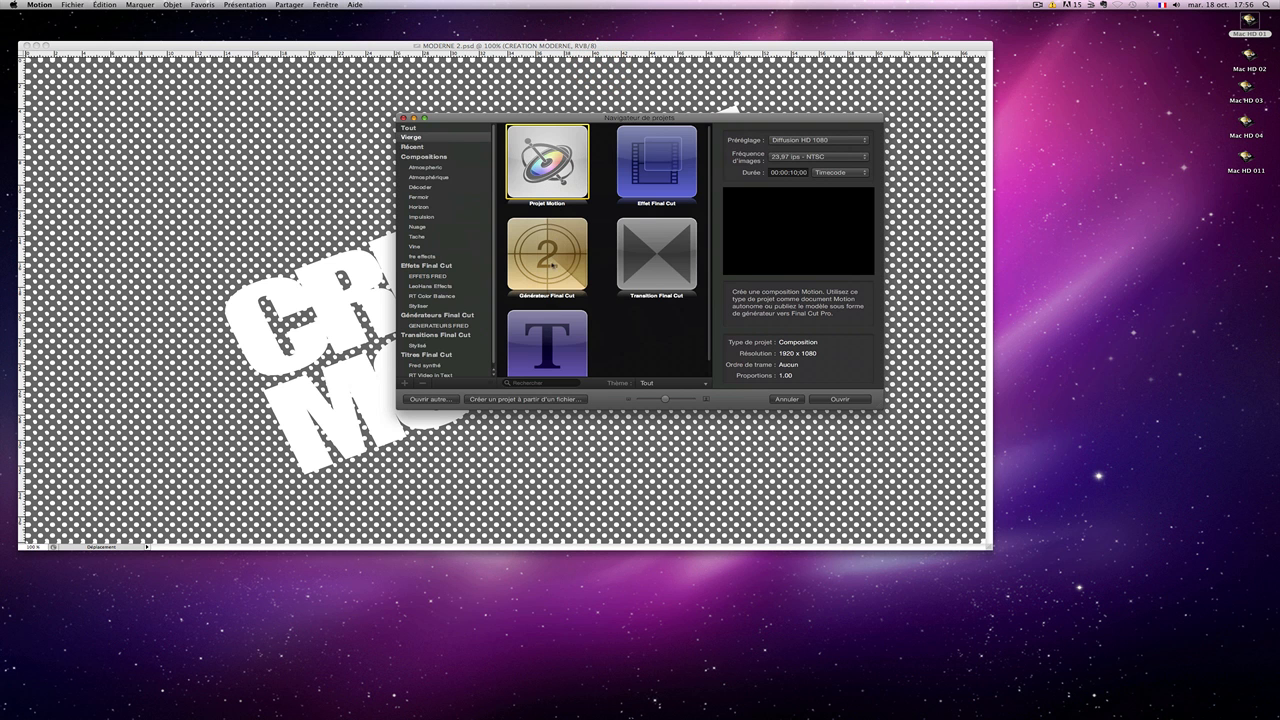
Step: Create a new Générateur Final Cut project with a frame rate of 25 ips
left_click(549, 282)
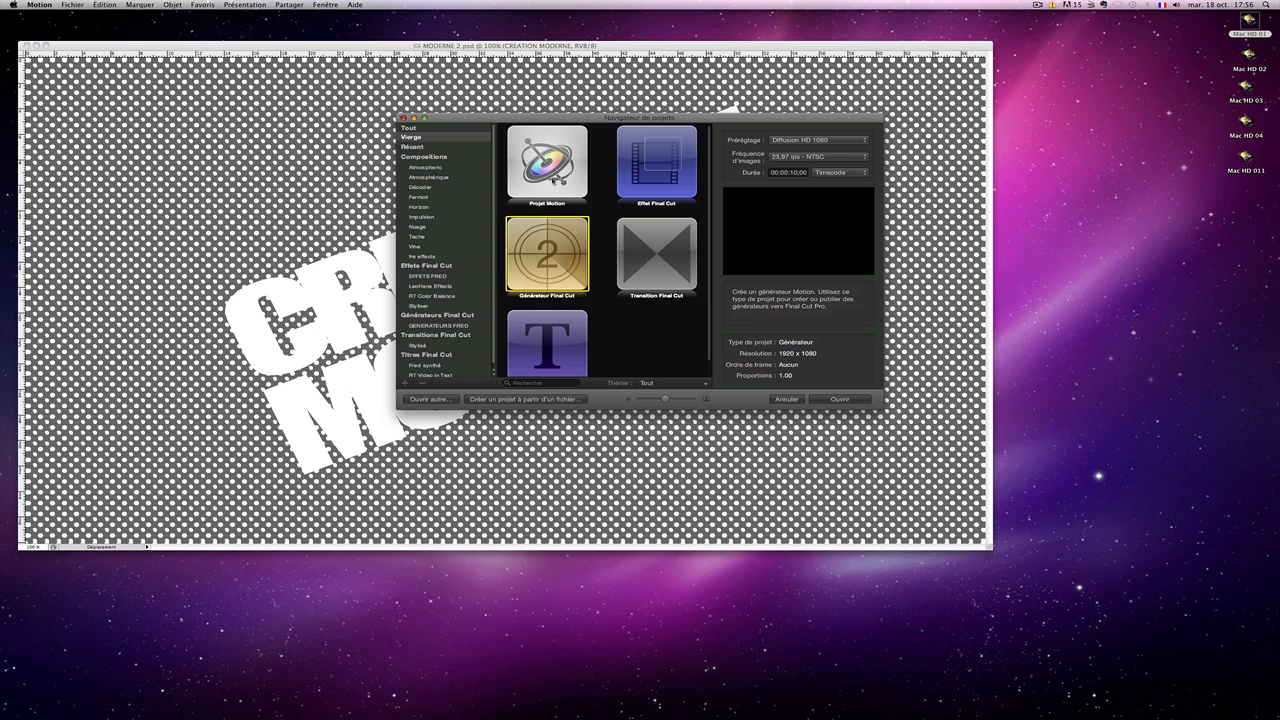
left_click(801, 158)
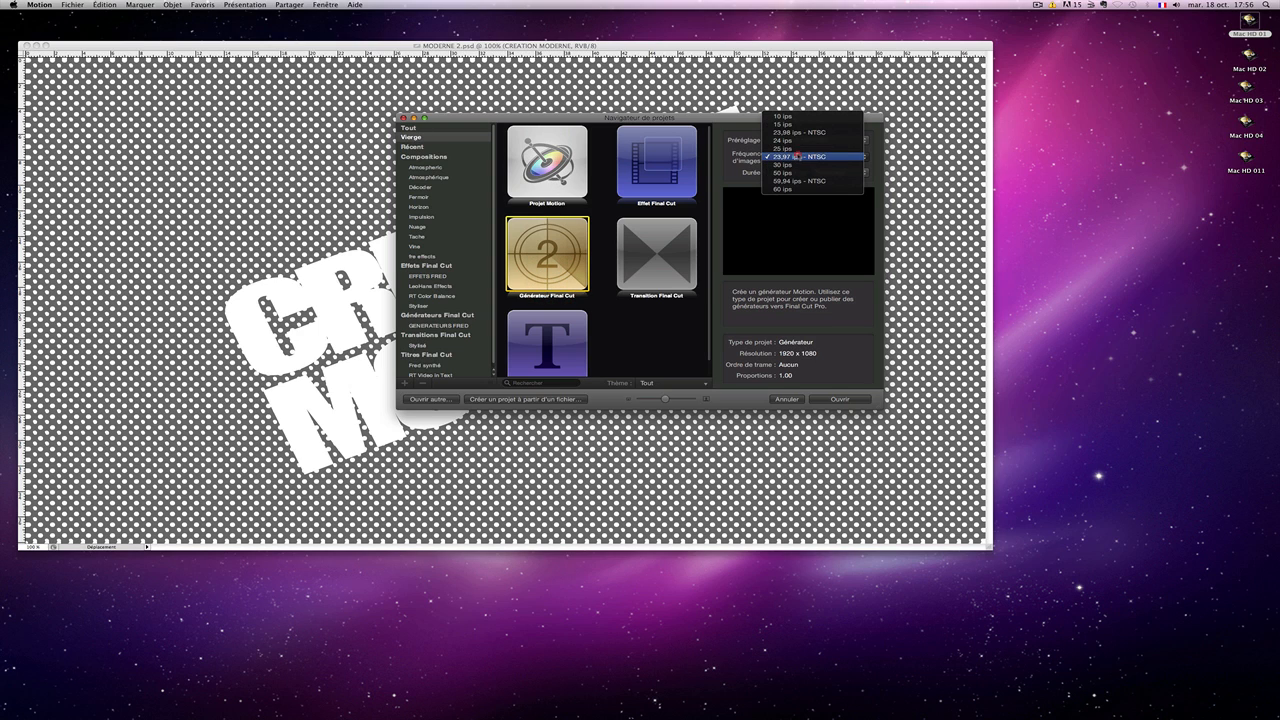
left_click(799, 151)
left_click(843, 398)
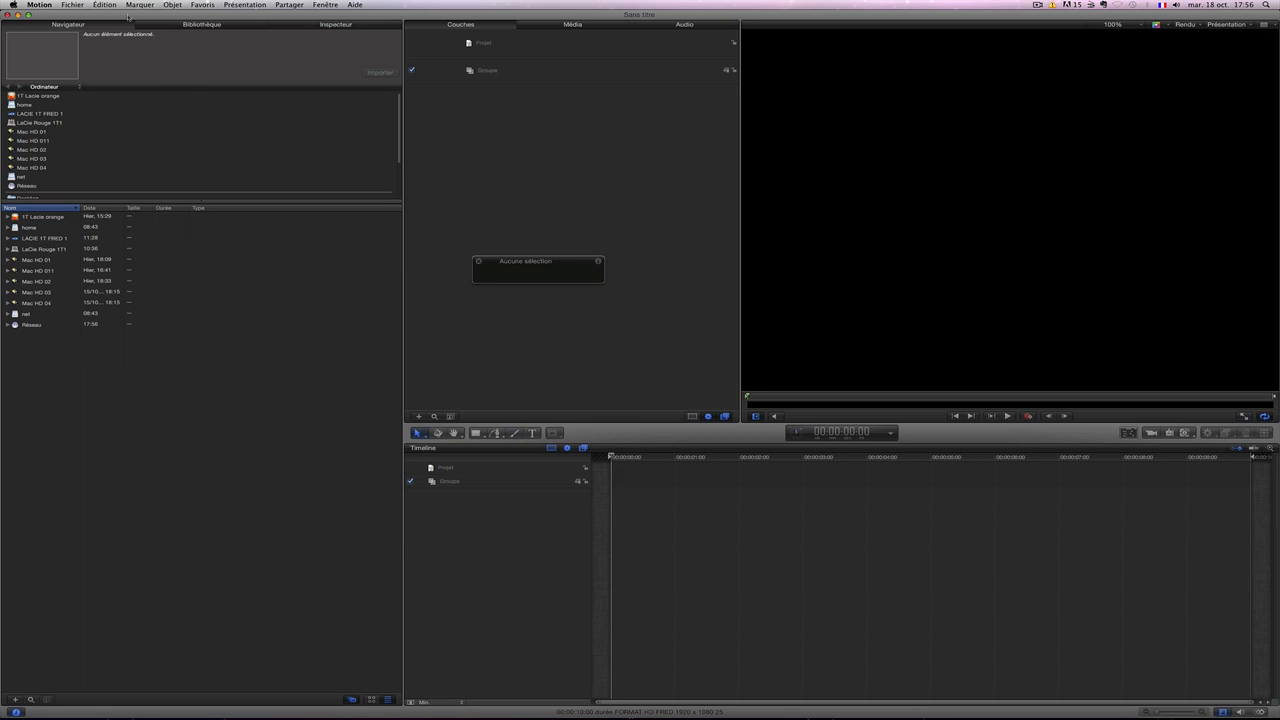
Step: Import MODERNE 2.psd with all its layers (Toutes les couches) and fit the canvas view to the window
left_click(72, 5)
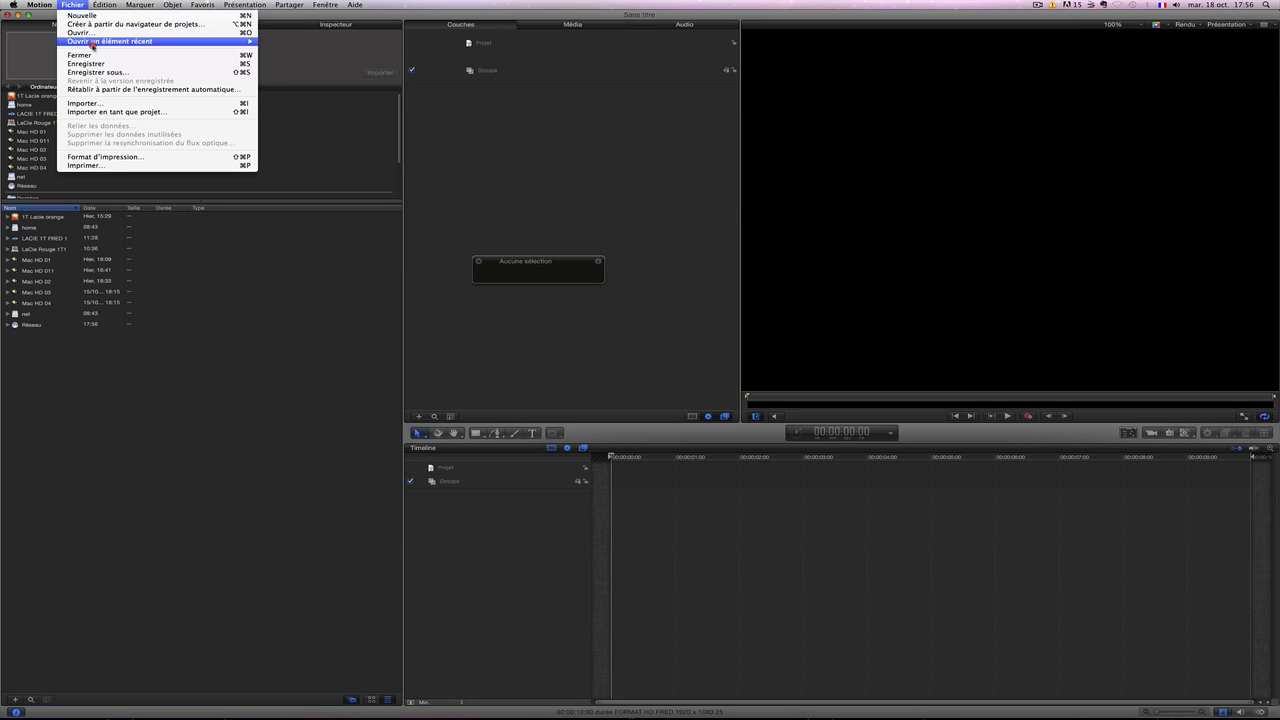
left_click(107, 104)
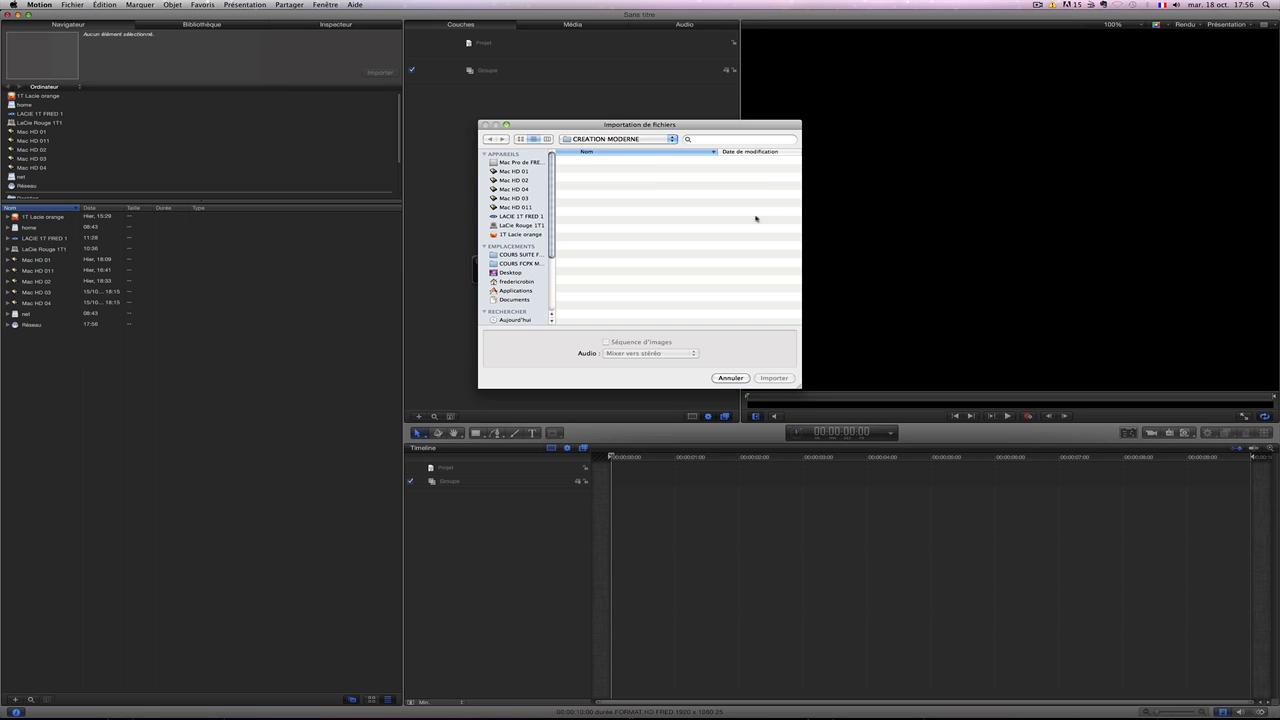
left_click(611, 160)
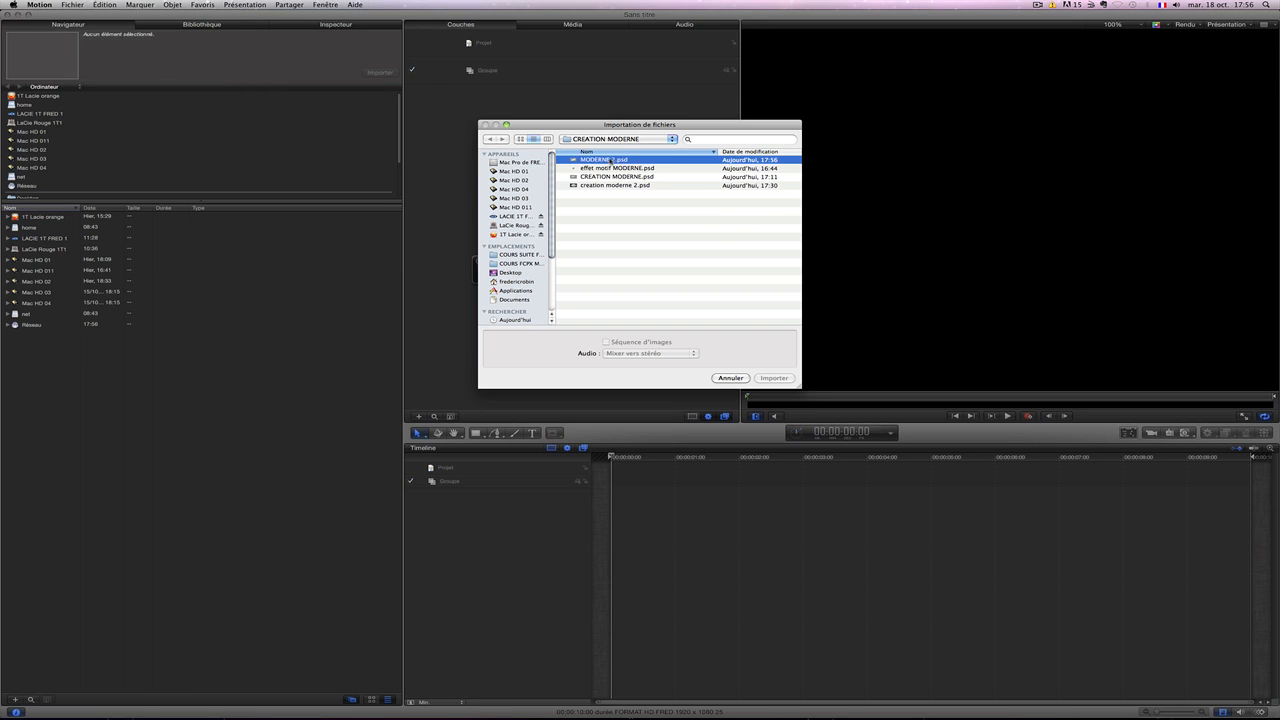
left_click(780, 379)
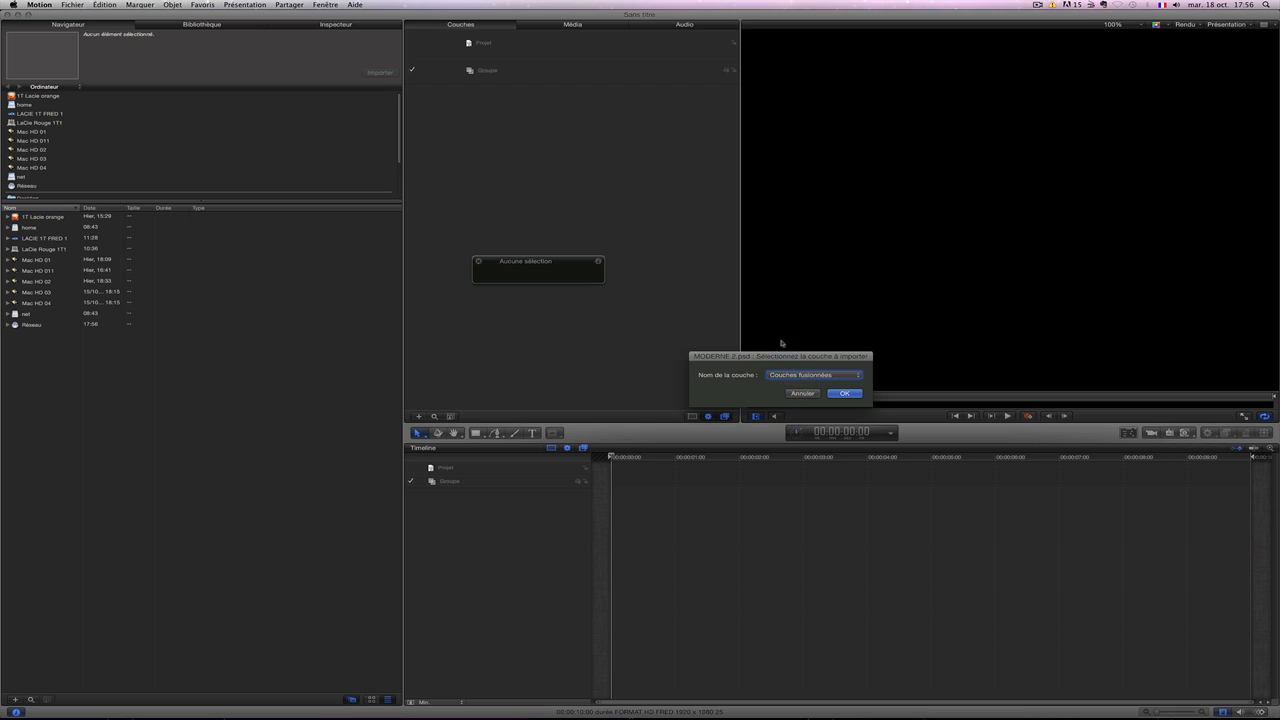
left_click(856, 376)
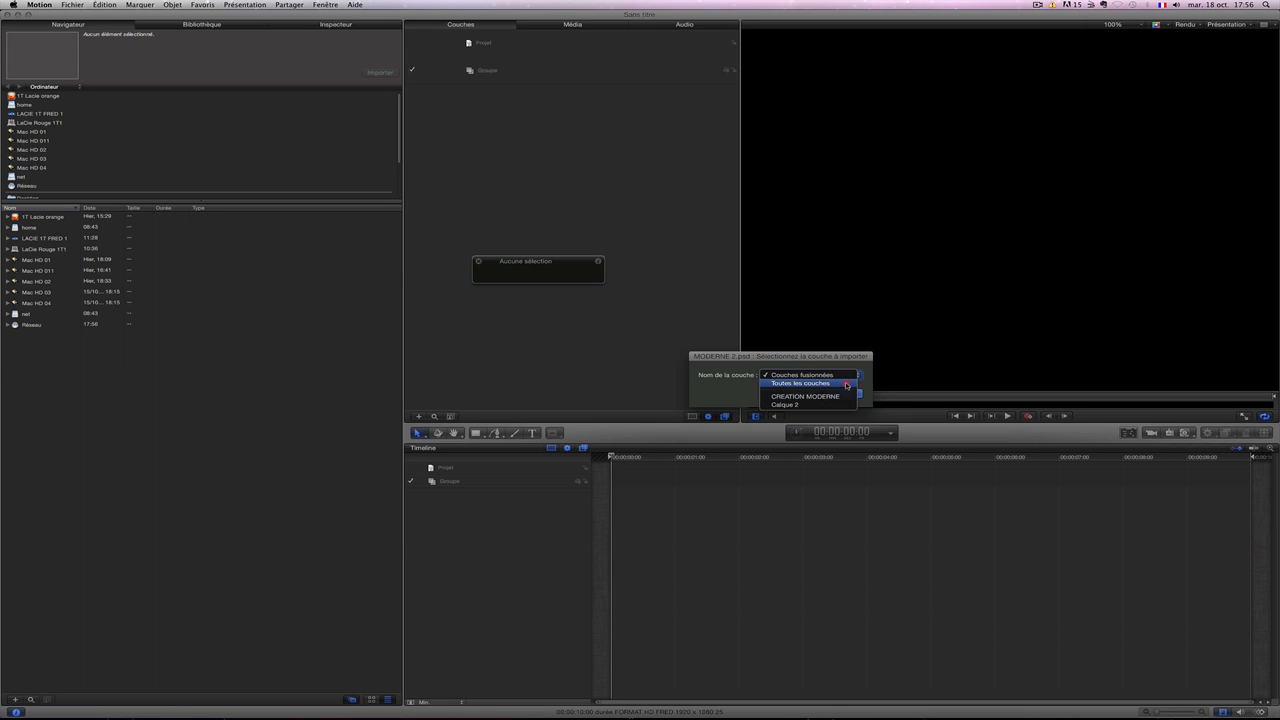
left_click(846, 384)
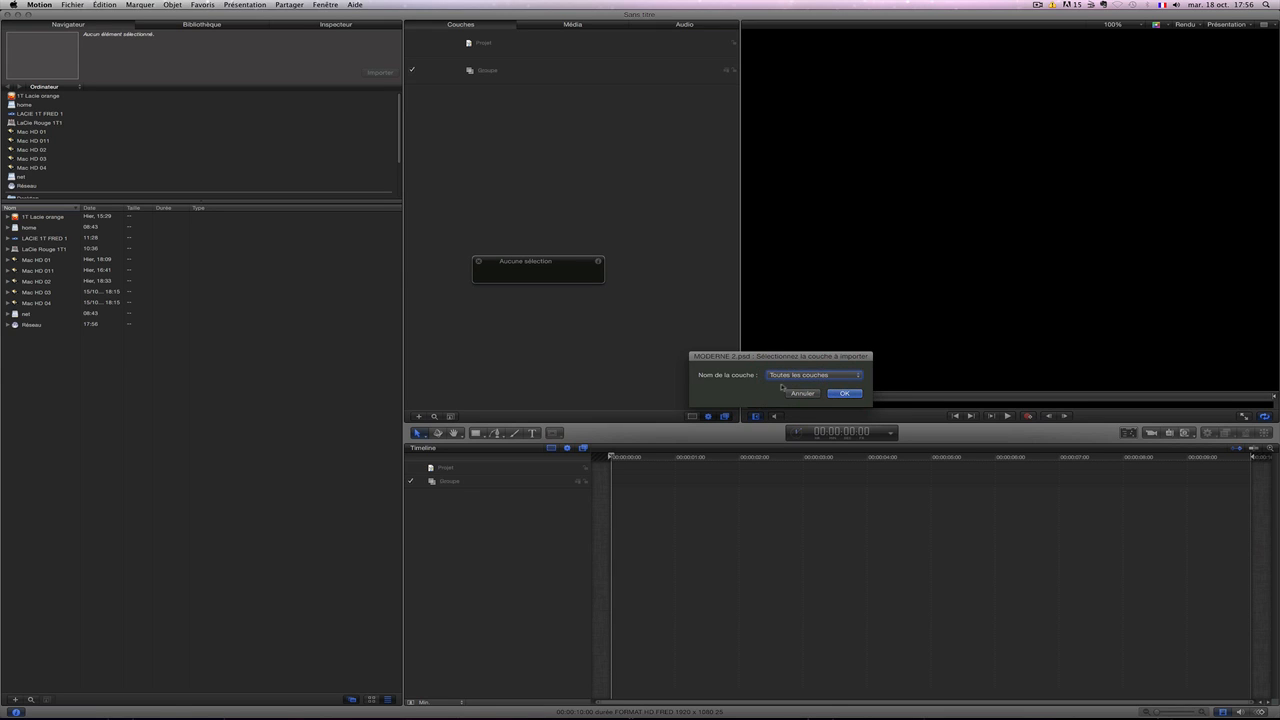
left_click(846, 394)
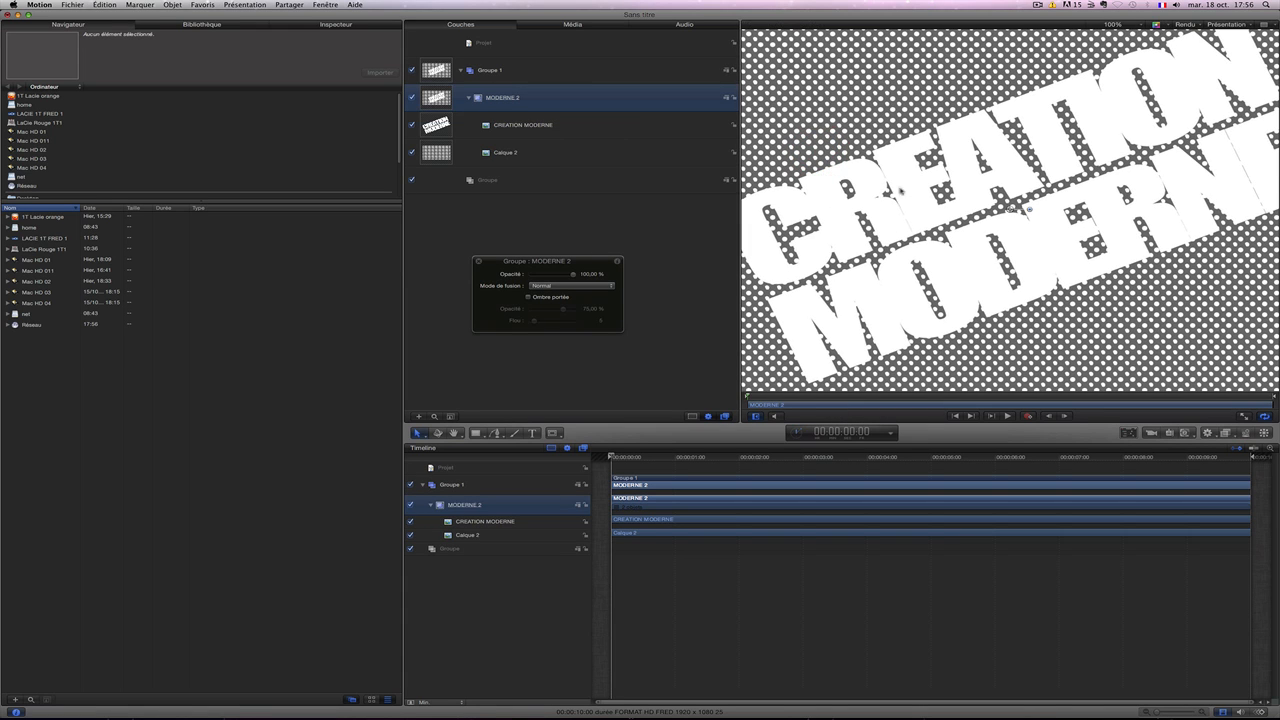
key("shift+z")
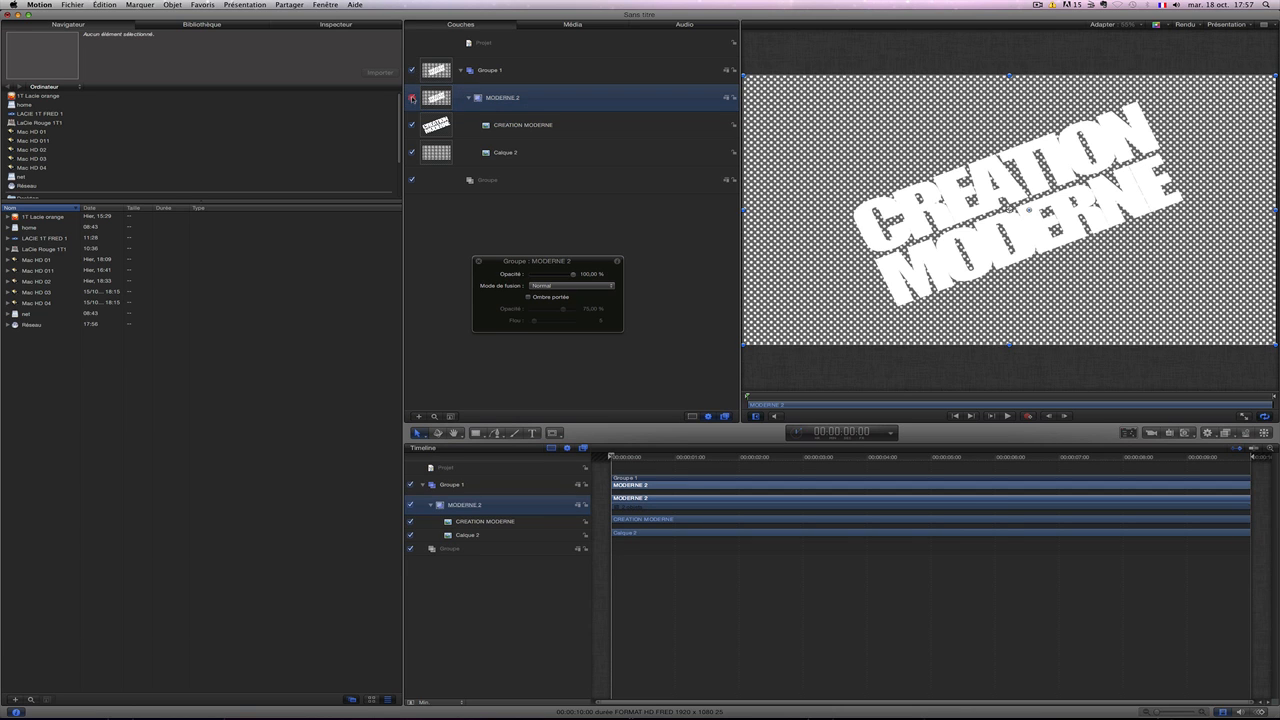
Step: Check the MODERNE 2 group and its CREATION MODERNE and Calque 2 layers by hiding and showing each one
left_click(412, 97)
left_click(412, 97)
left_click(412, 125)
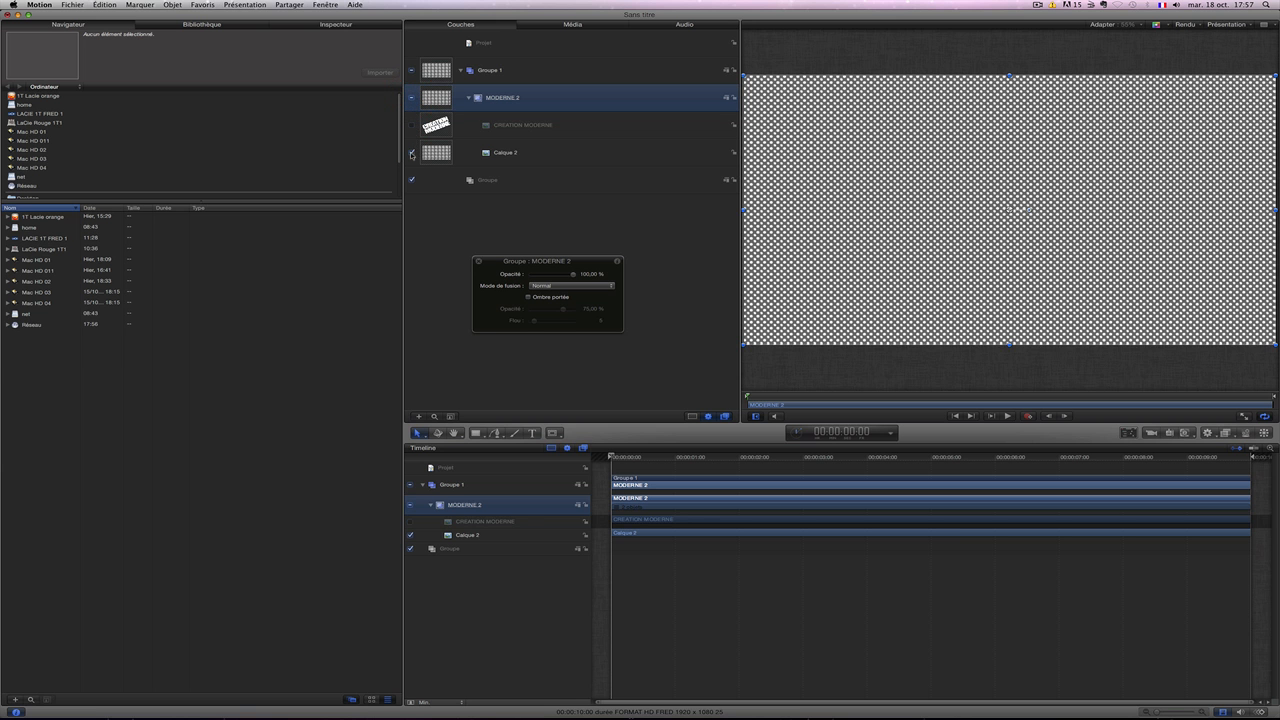
left_click(412, 152)
left_click(412, 152)
left_click(412, 125)
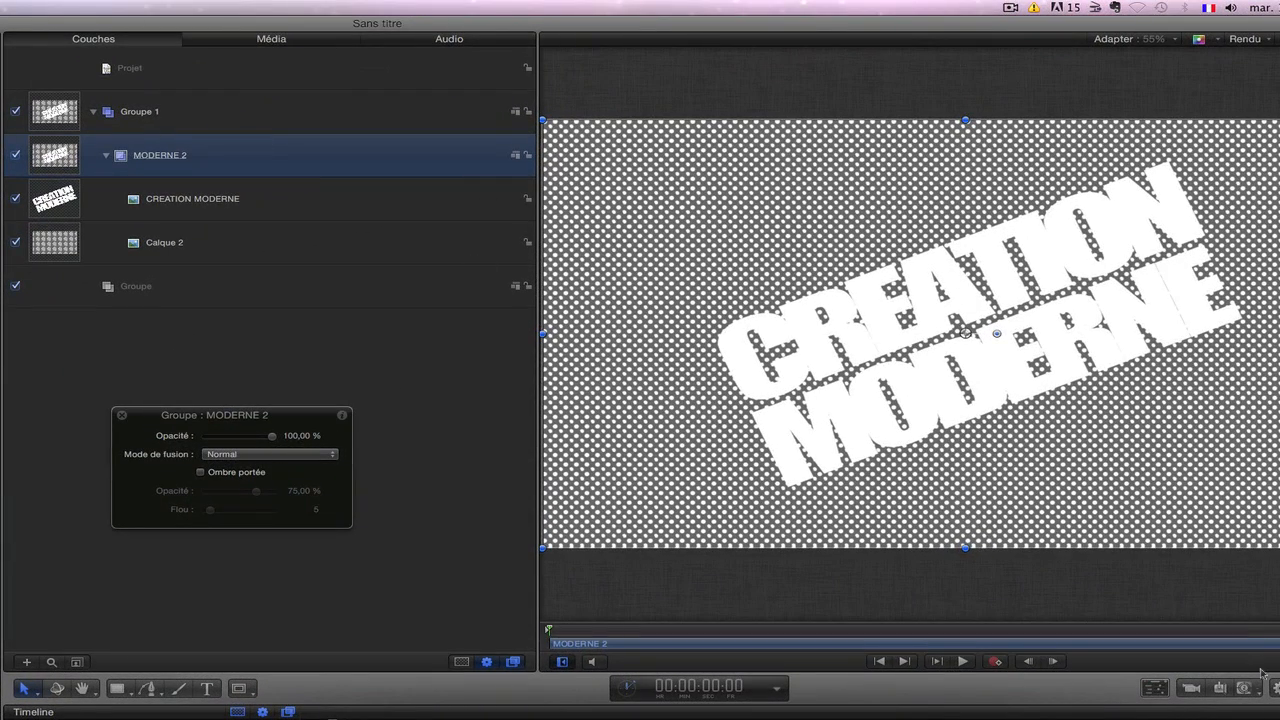
Step: Add a light, converting the groups to 3D, and set its intensity to about 45.87% and its attenuation to about 0.66%
left_click(1217, 692)
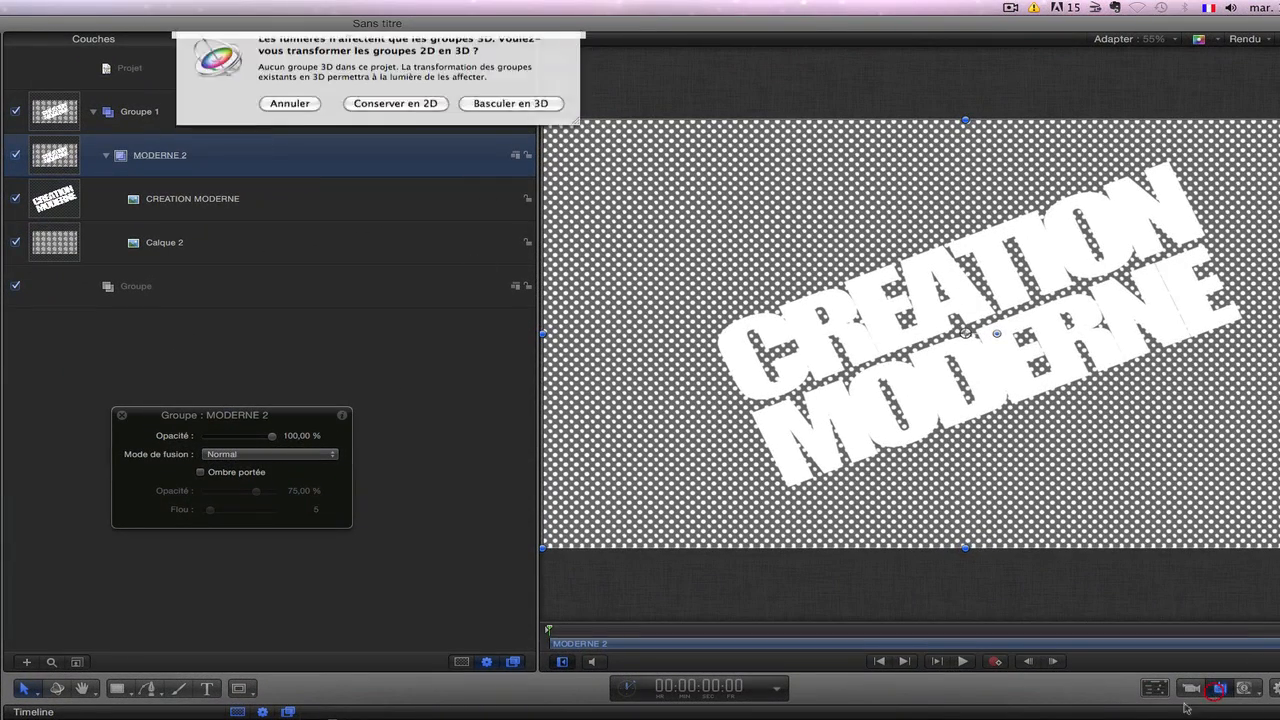
left_click(504, 117)
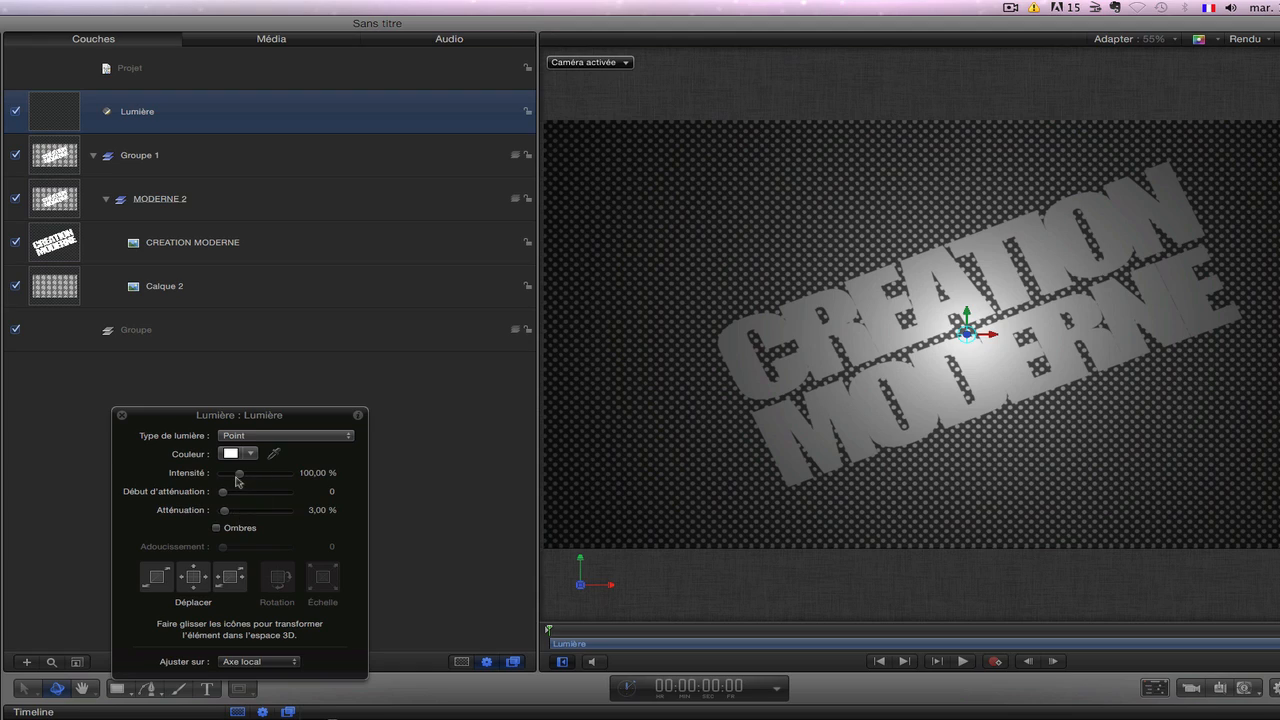
left_click_drag(238, 481, 224, 515)
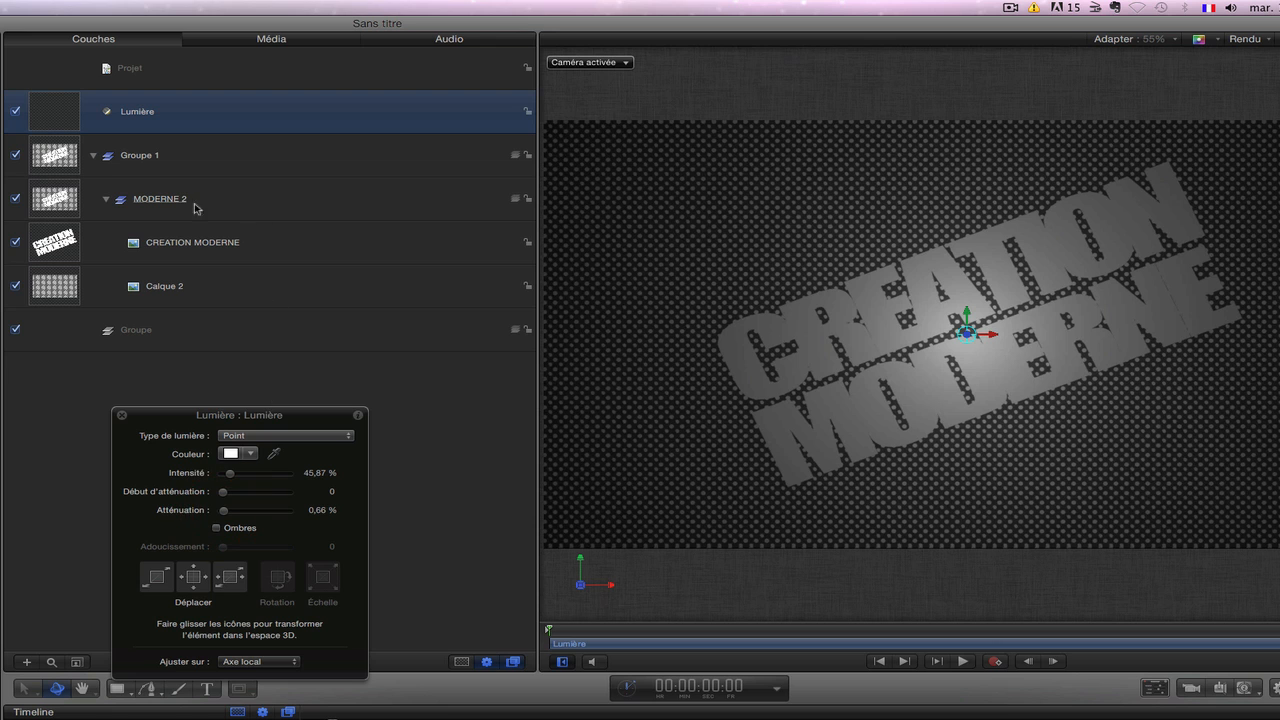
Step: Enable the drop shadow (Ombre portée) on the CREATION MODERNE layer and show its settings
left_click(268, 252)
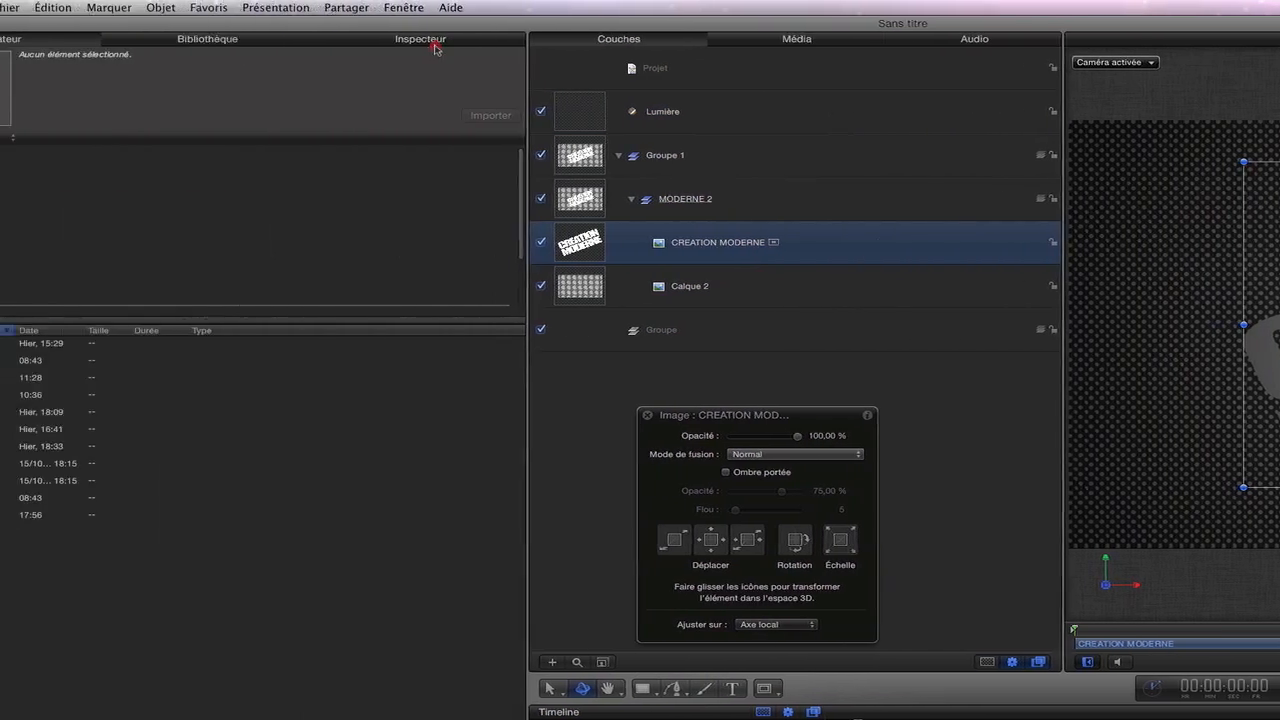
left_click(434, 46)
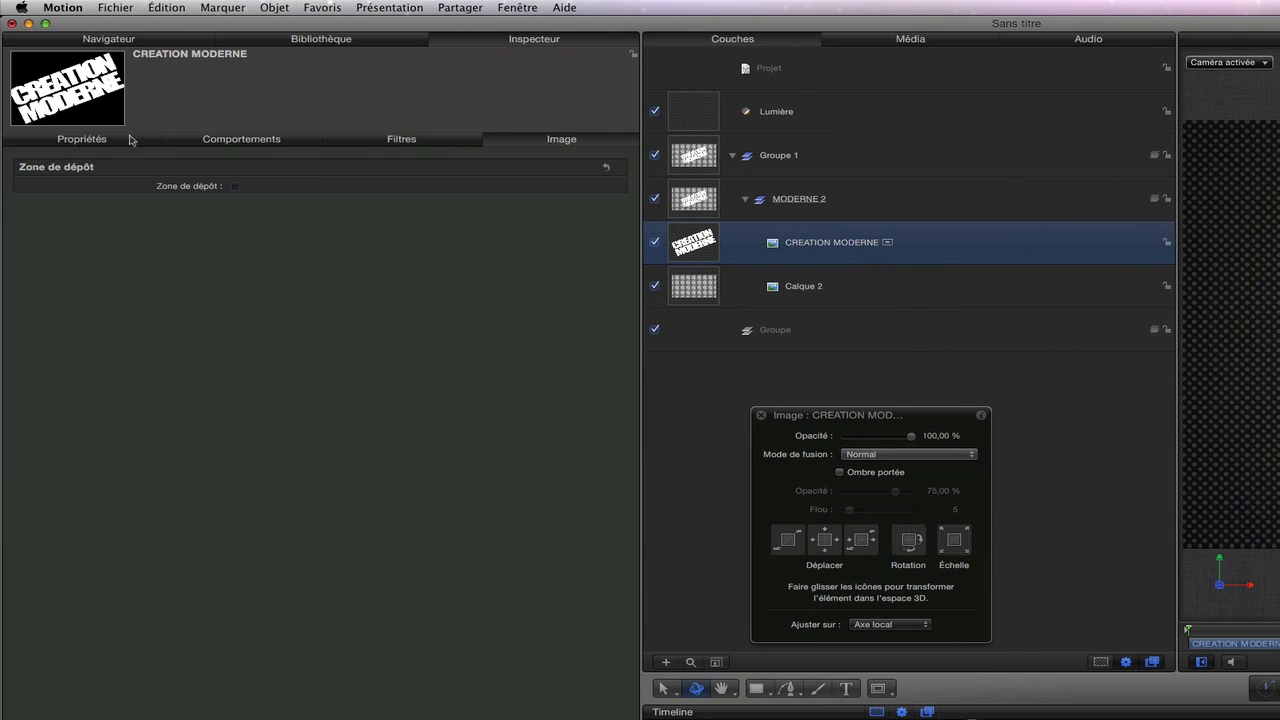
left_click(116, 140)
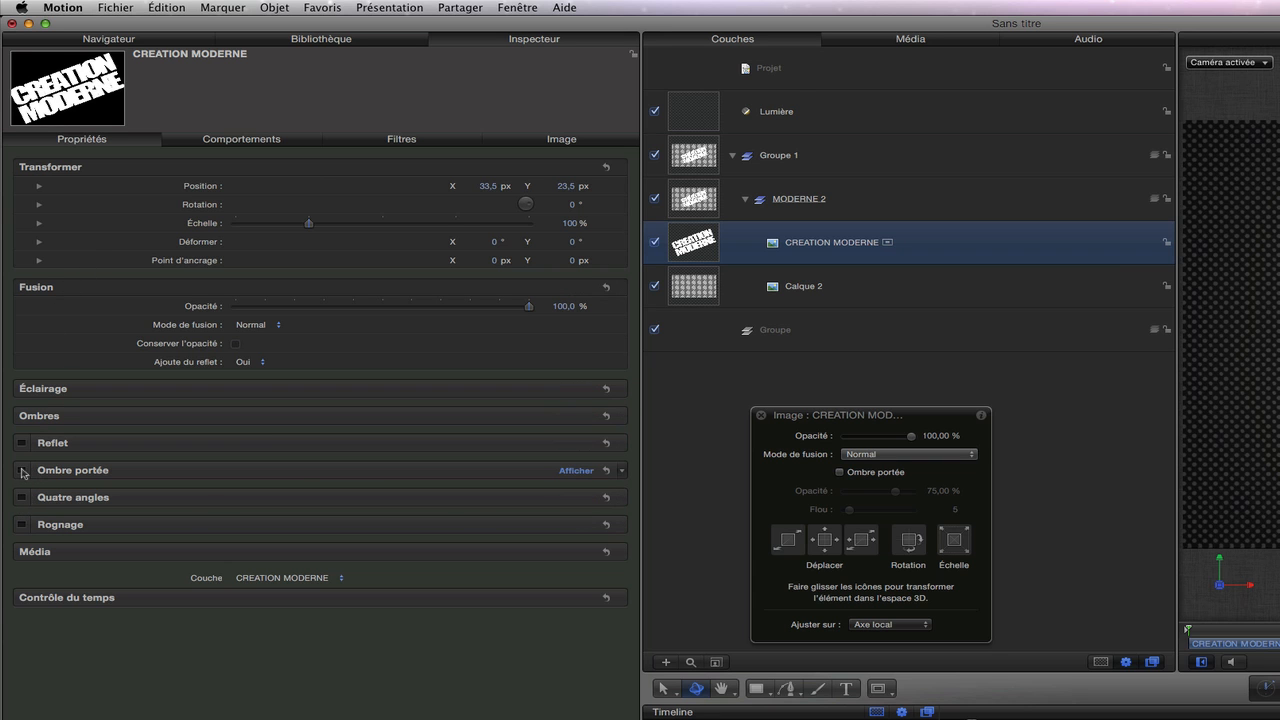
left_click(22, 472)
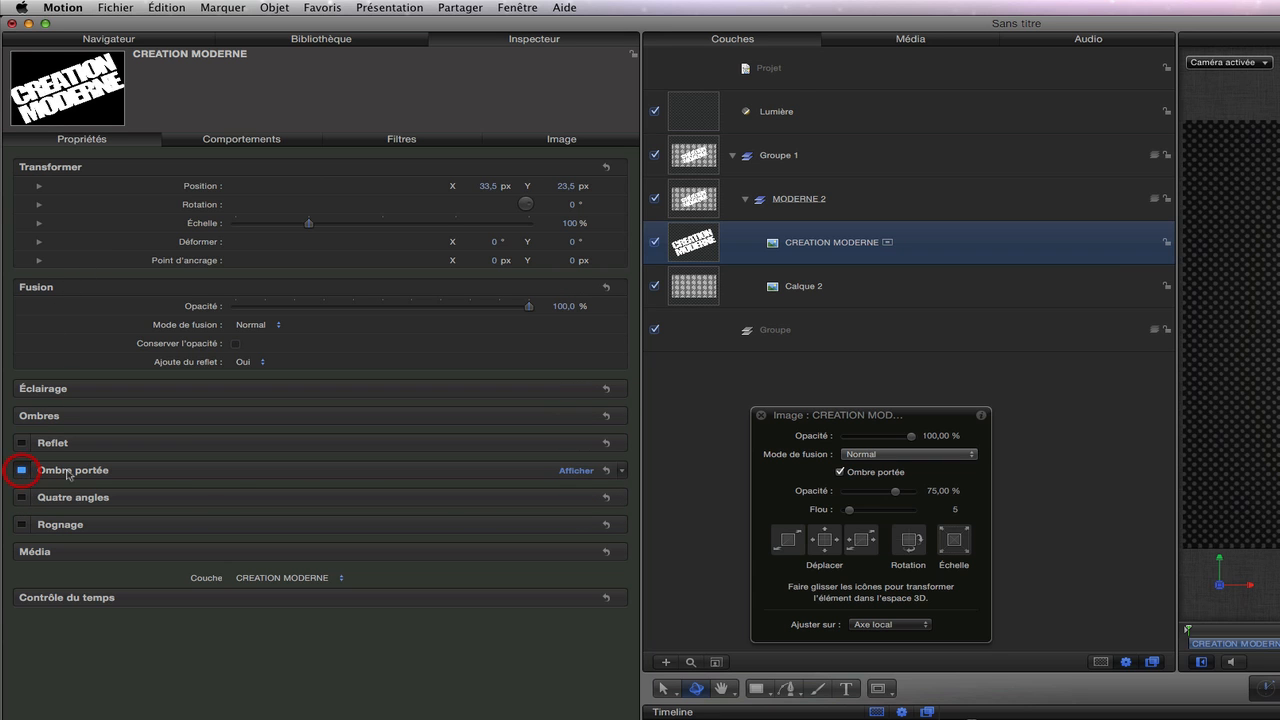
left_click(573, 474)
Step: Set the title shadow's opacity to about 99.2%, its blur to about 97.6 and its distance to about 89.4
left_click_drag(455, 508, 501, 508)
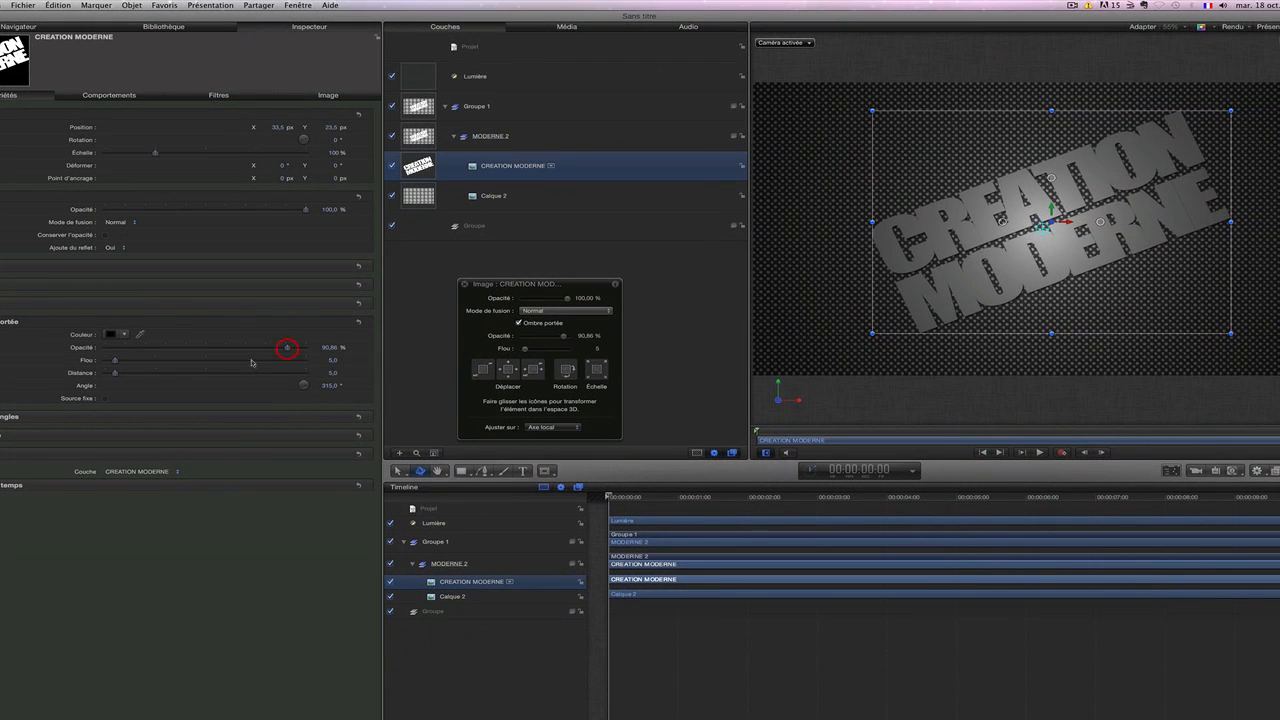
left_click(250, 361)
left_click(285, 374)
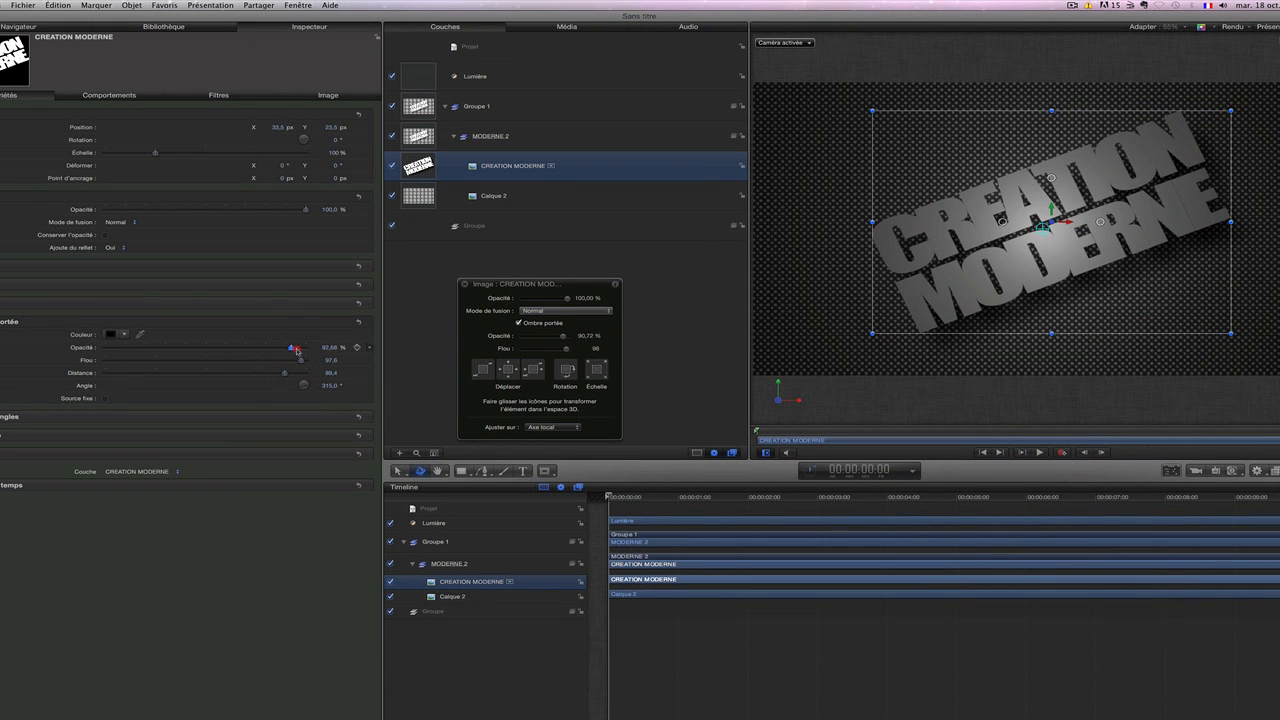
left_click(306, 348)
Step: Set the title shadow's angle to about 323.8° and its distance to about 70.2
left_click(330, 385)
left_click_drag(329, 372, 329, 371)
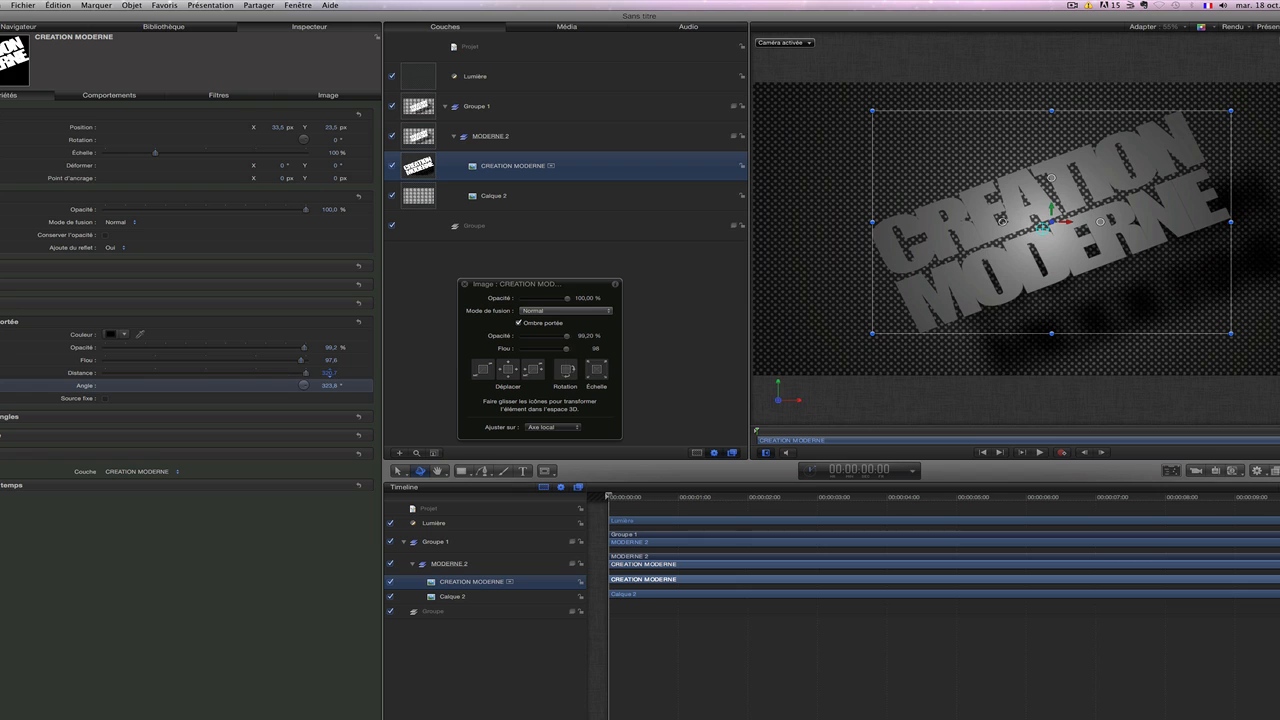
left_click(326, 373)
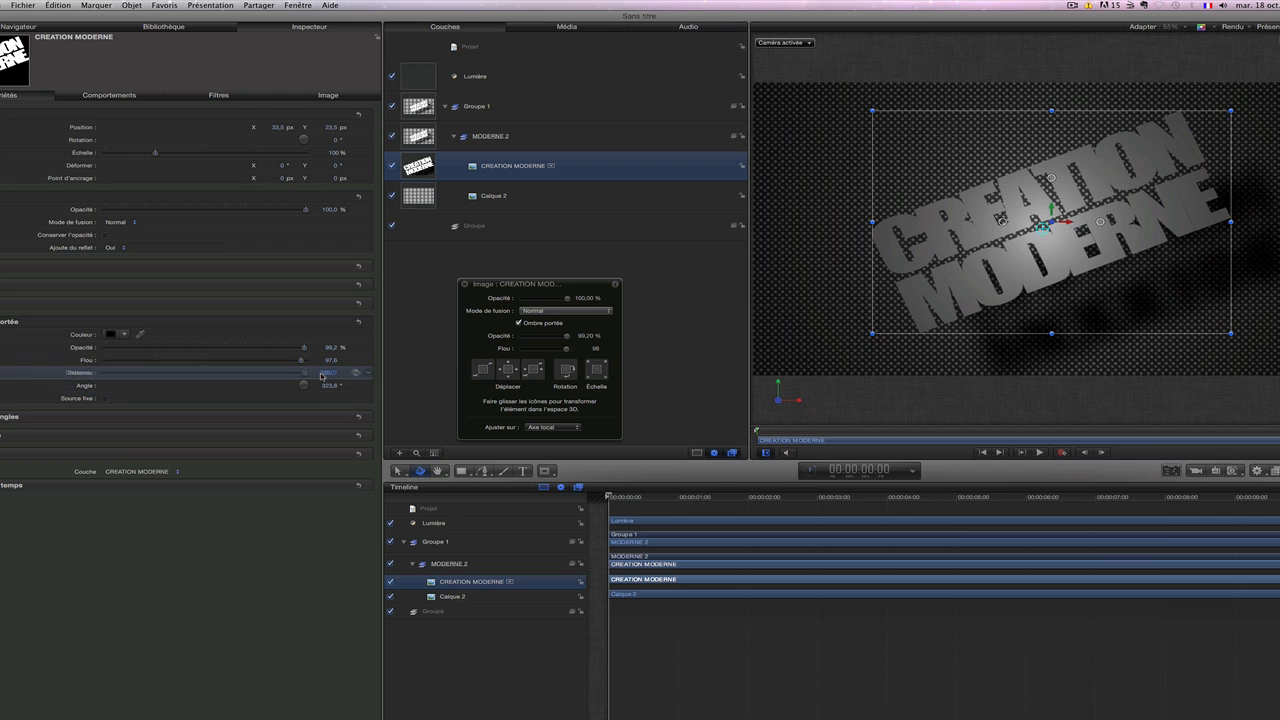
type("79,2")
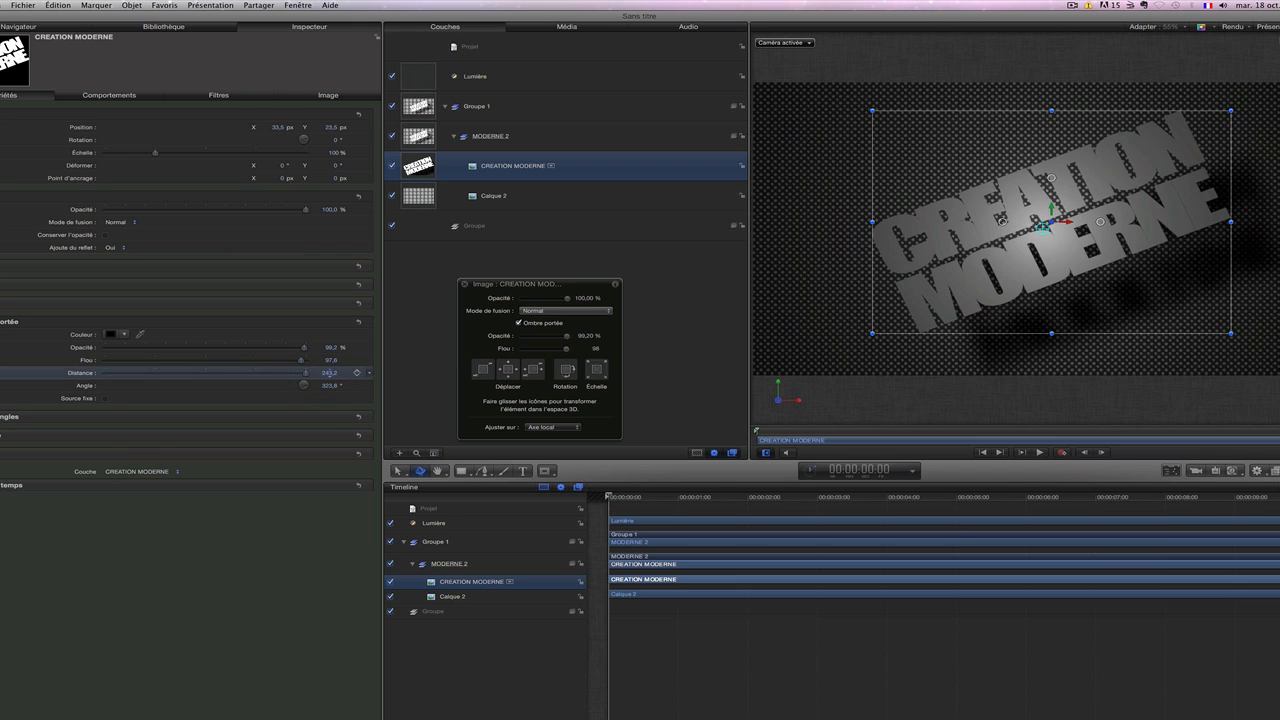
key("Return")
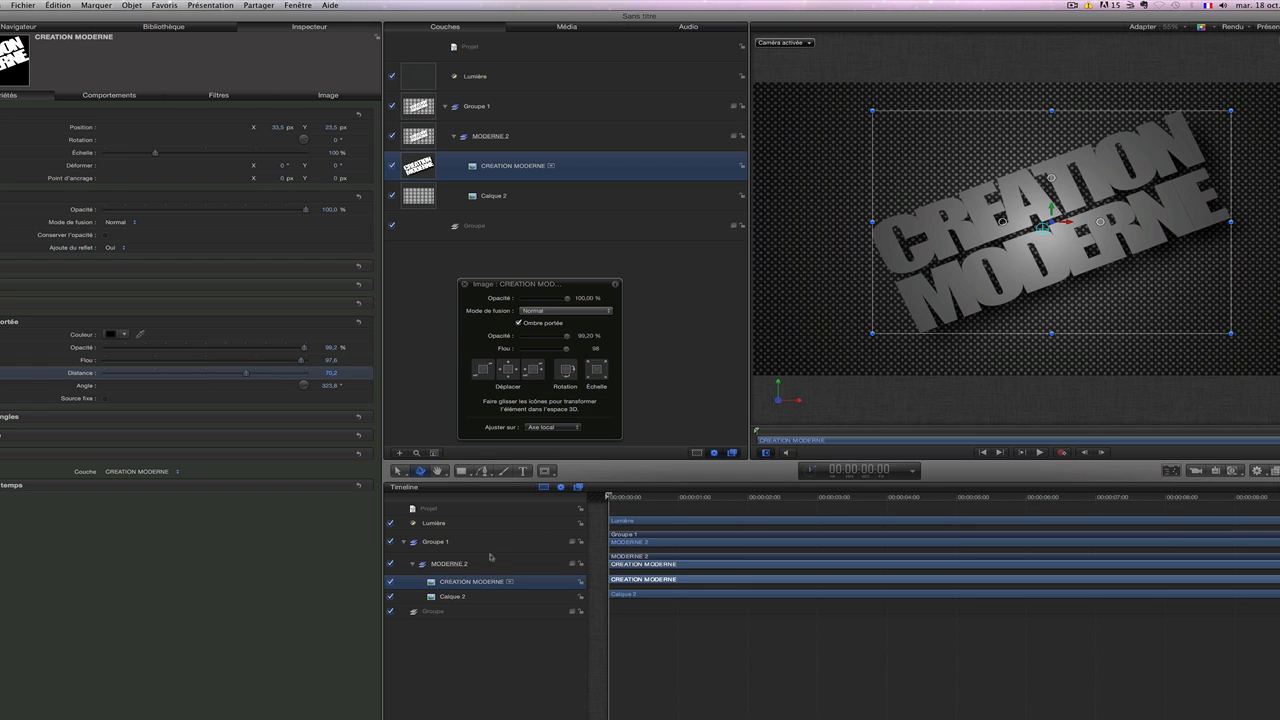
Step: Rotate the CREATION MODERNE layer to about -29.6°
left_click(479, 525)
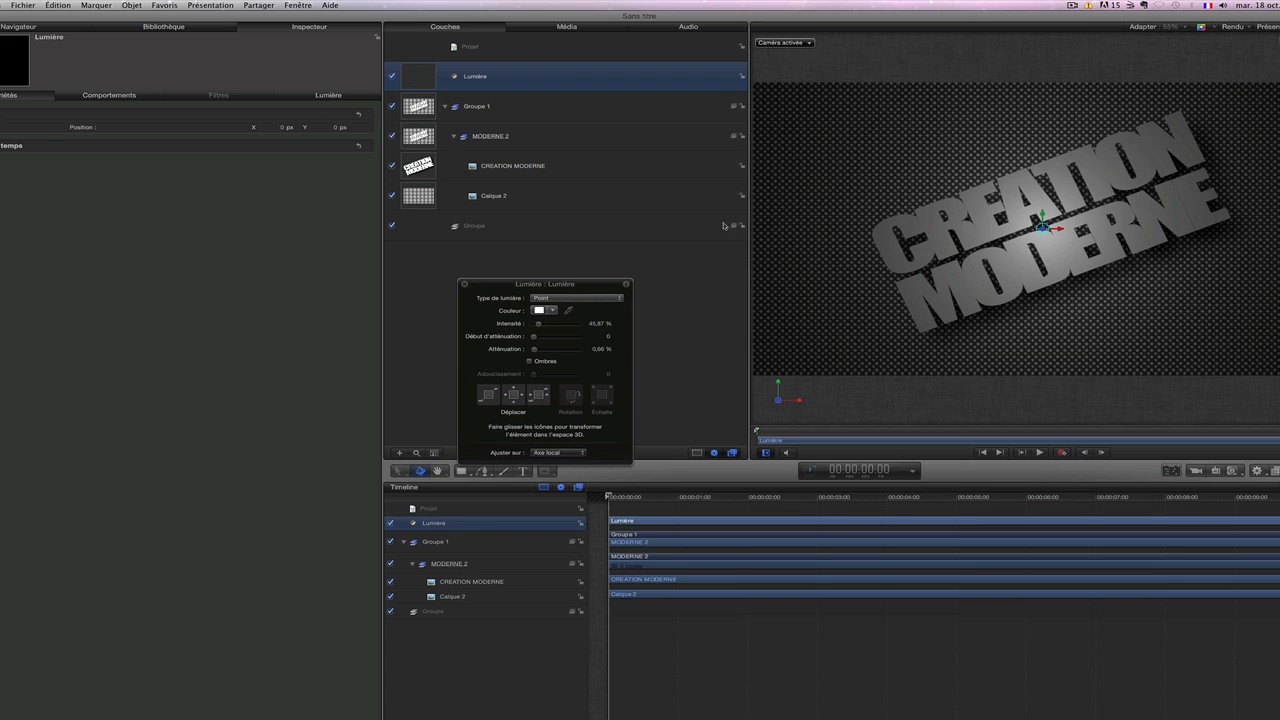
left_click(564, 168)
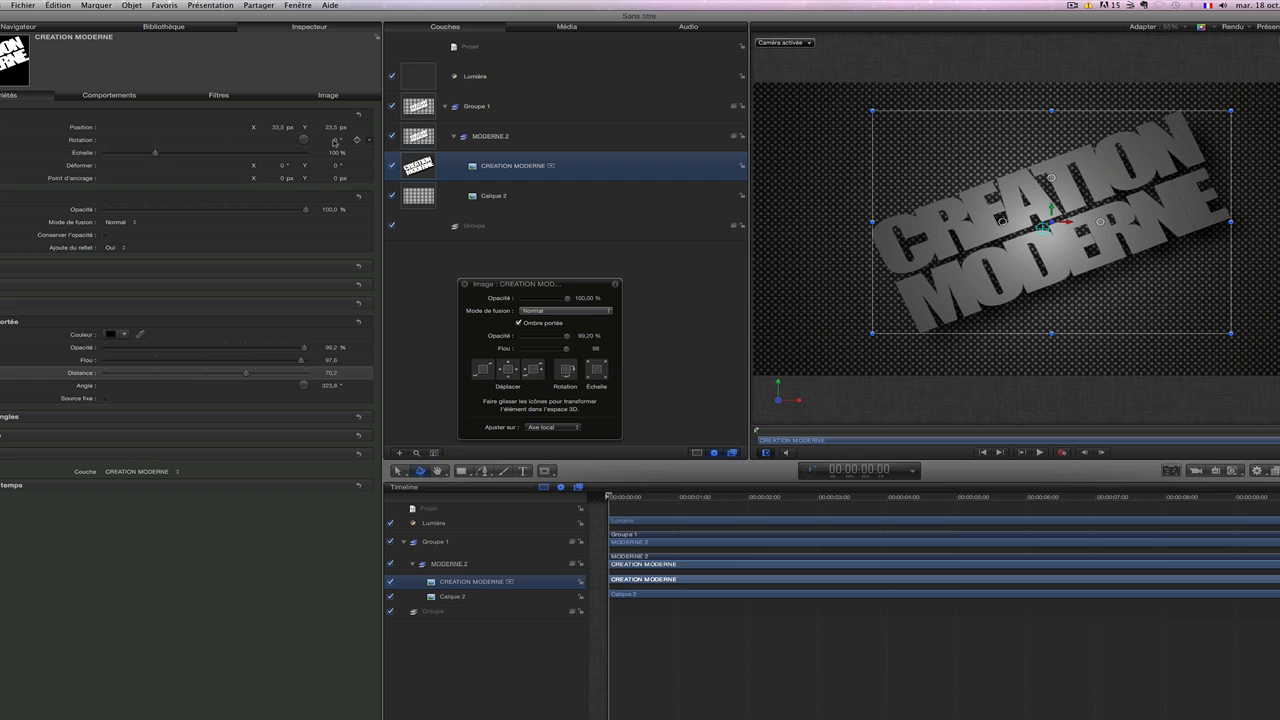
left_click_drag(336, 141, 331, 140)
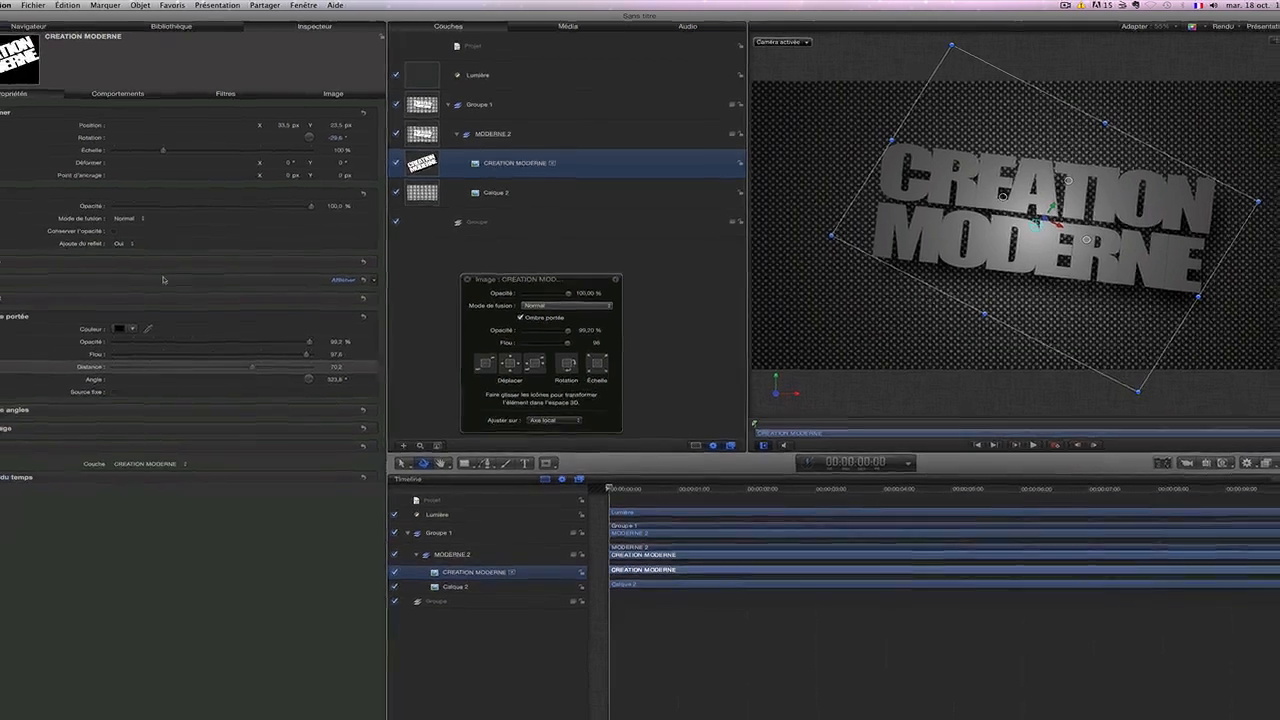